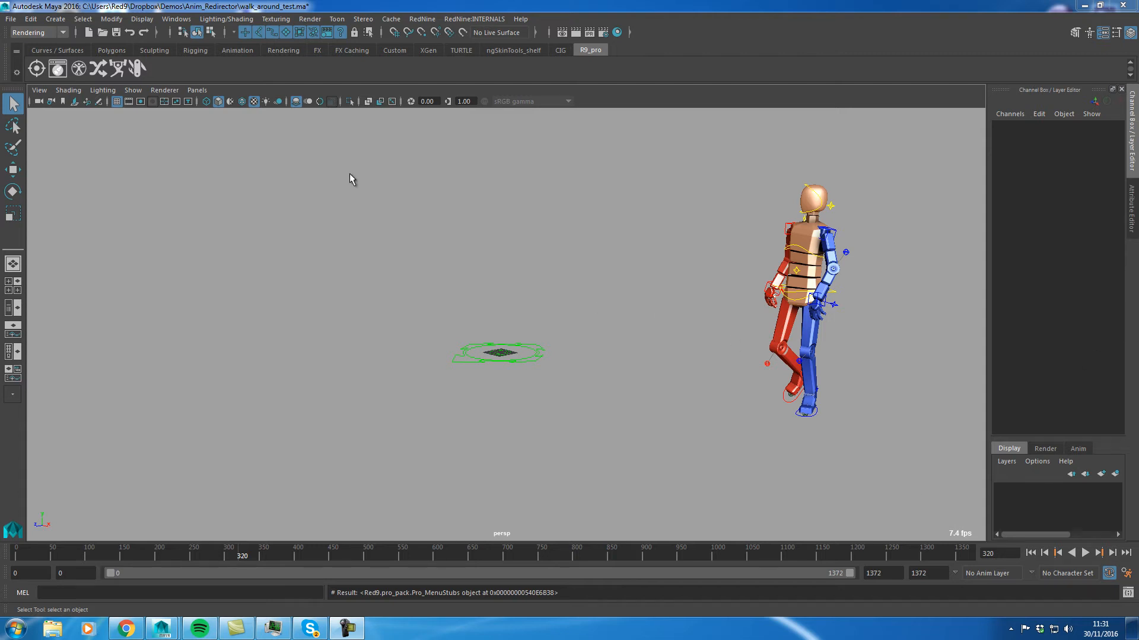
Open the Red9 Animation Redirect tool, move its window clear of the character, and enable Build Cluster Ctrls.
click(421, 19)
mouse_move(469, 40)
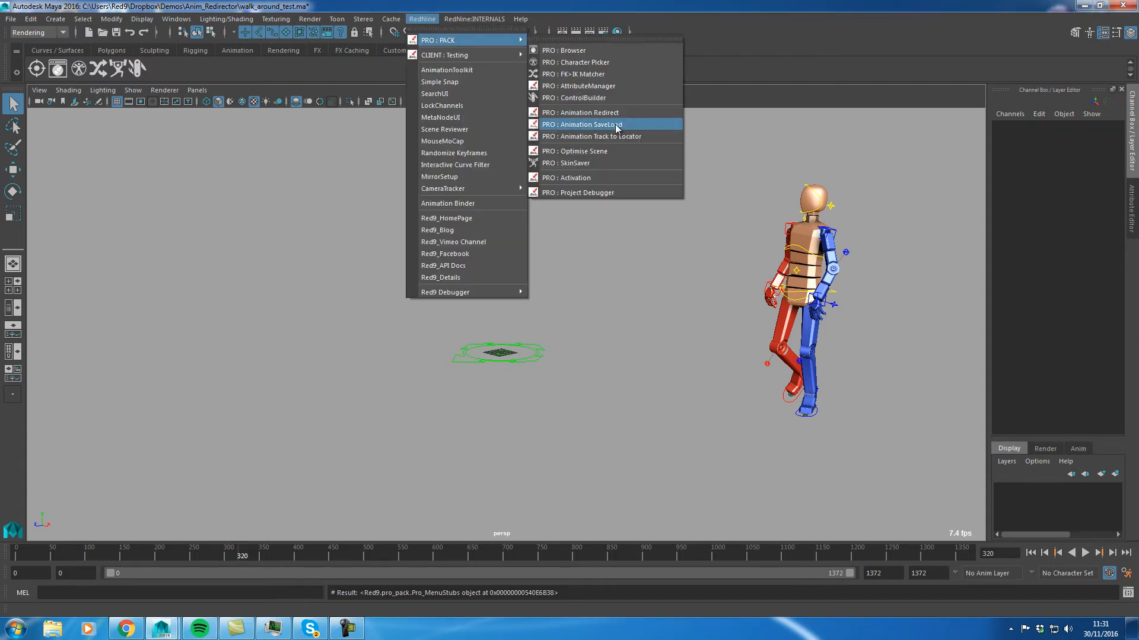
click(648, 114)
drag(549, 86, 135, 64)
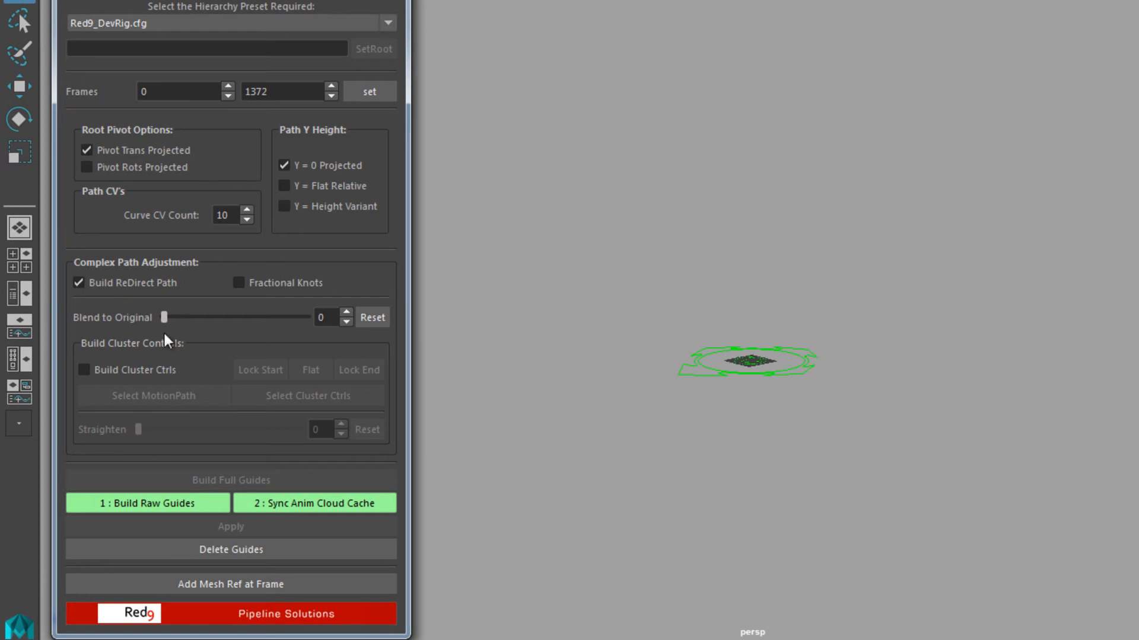
click(135, 369)
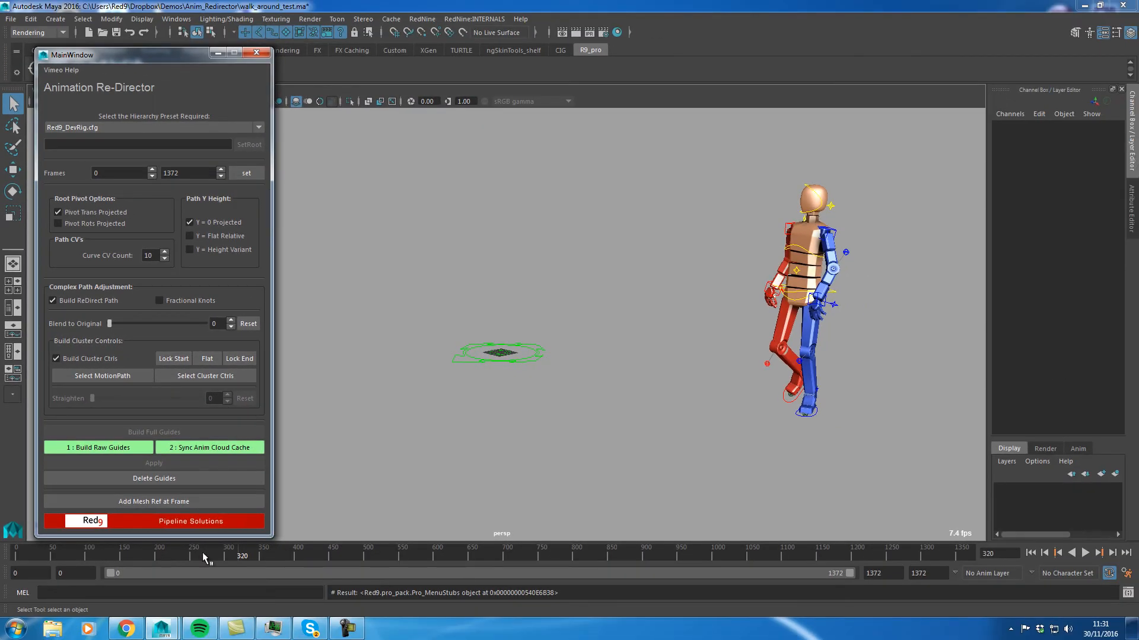
Play and scrub through the character's walk animation to examine the path it follows and which section suits redirecting.
drag(201, 552, 160, 542)
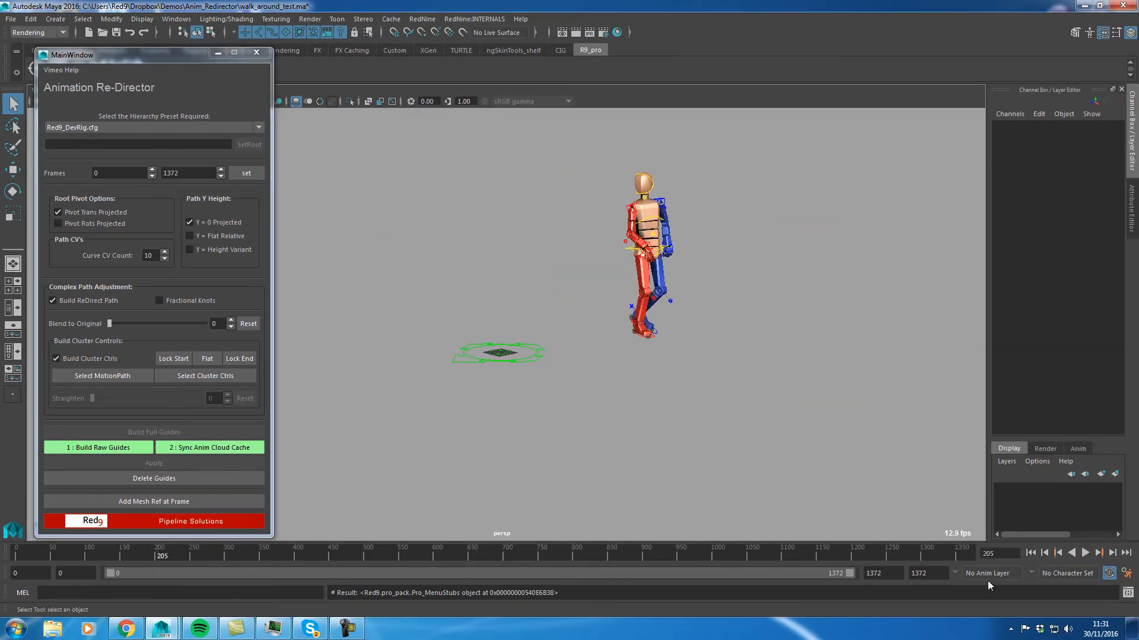
click(1085, 552)
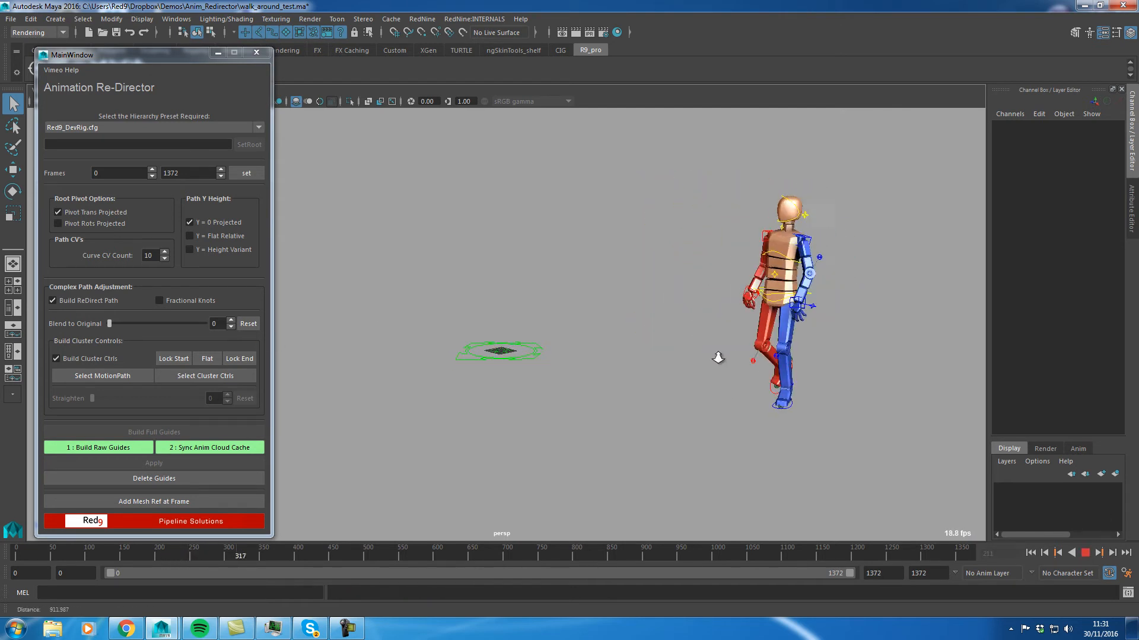
mouse_move(724, 432)
alt+mouse_down()
mouse_move(698, 437)
mouse_move(715, 439)
alt+mouse_up()
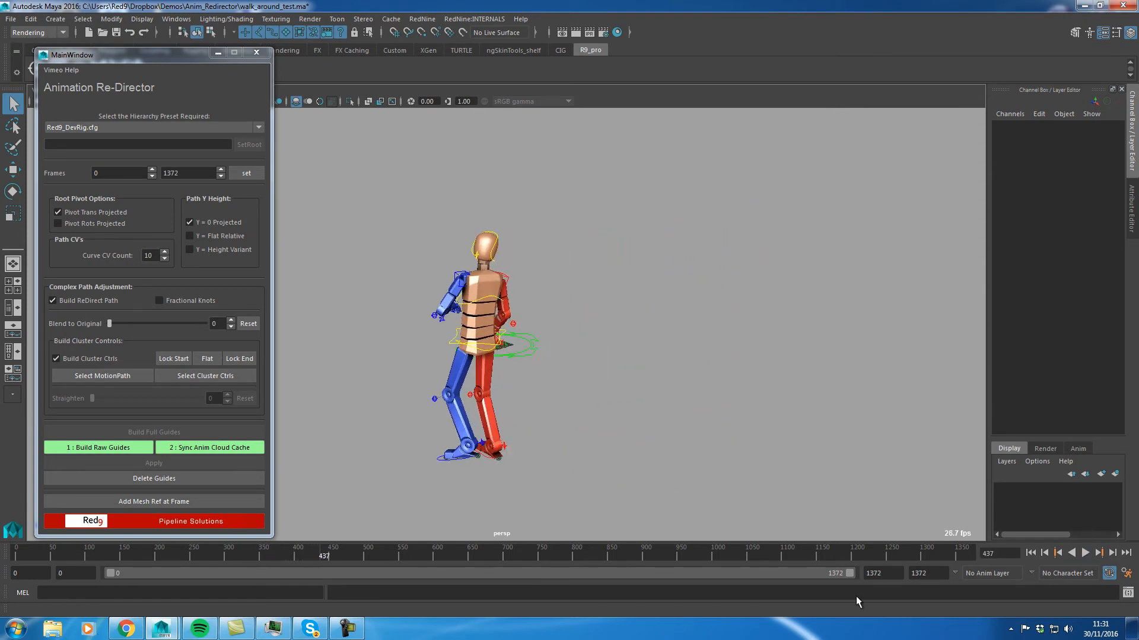
drag(330, 555, 593, 554)
alt+middle_drag(557, 415, 711, 432)
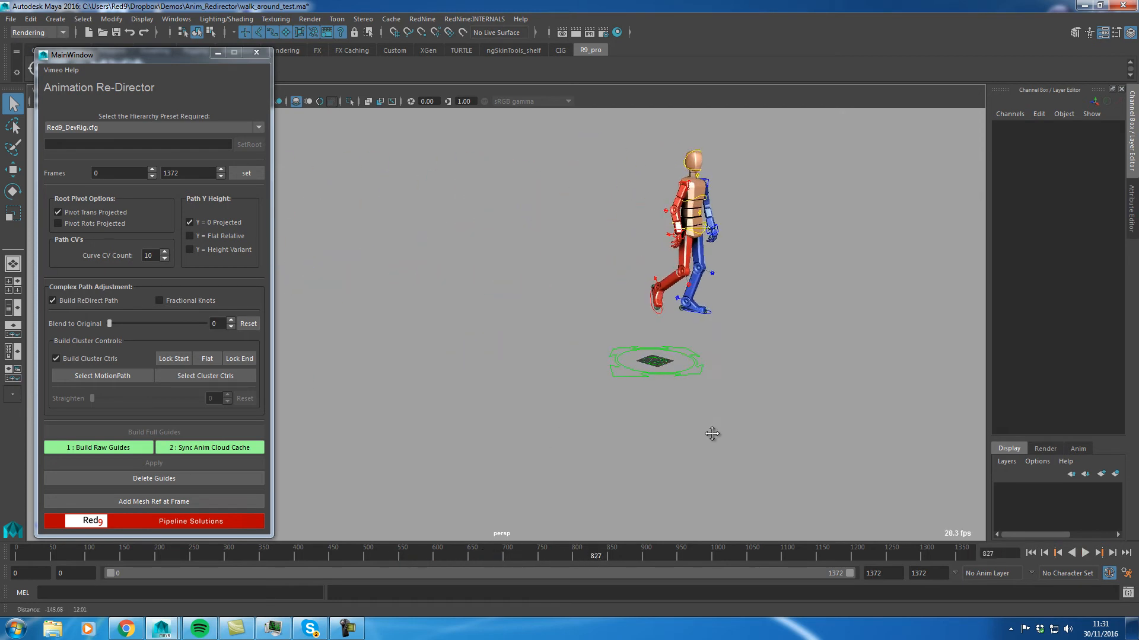
key(alt+v)
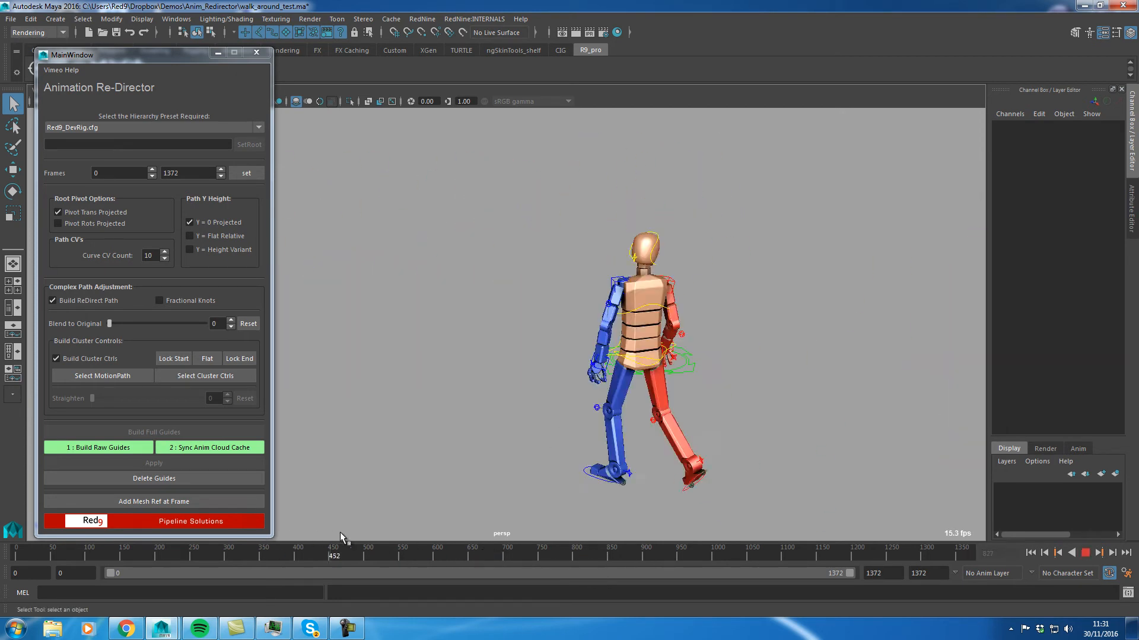
key(alt+v)
alt+right_drag(744, 458, 619, 461)
mouse_move(739, 550)
mouse_down()
mouse_move(304, 526)
mouse_move(983, 521)
mouse_move(492, 507)
mouse_move(102, 559)
mouse_move(450, 554)
mouse_move(208, 554)
mouse_up()
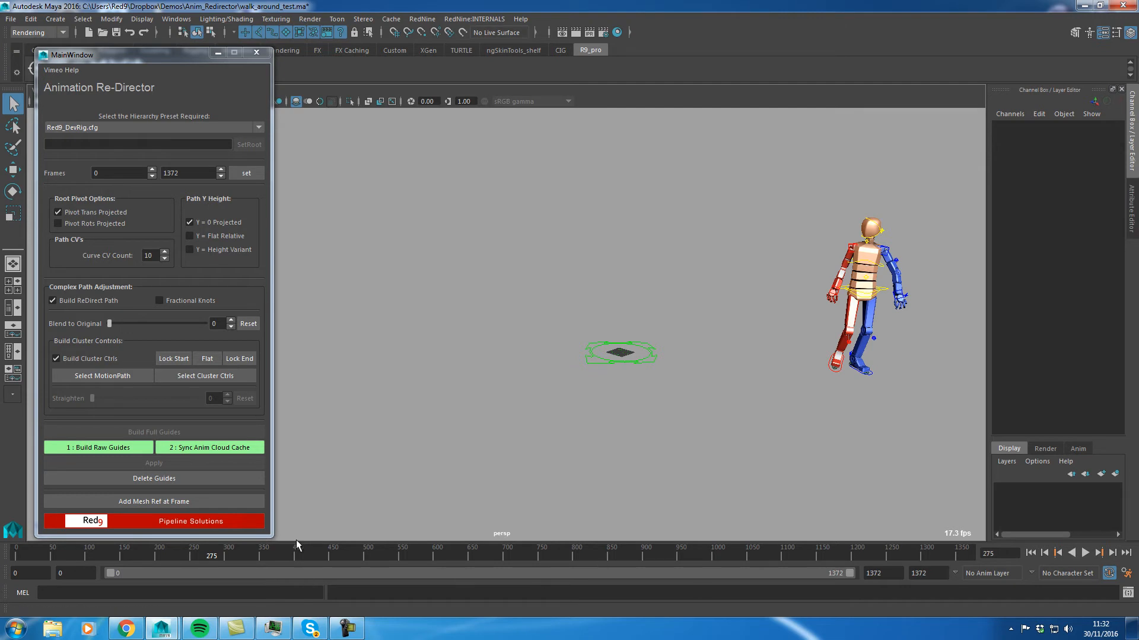
drag(201, 552, 620, 549)
click(620, 549)
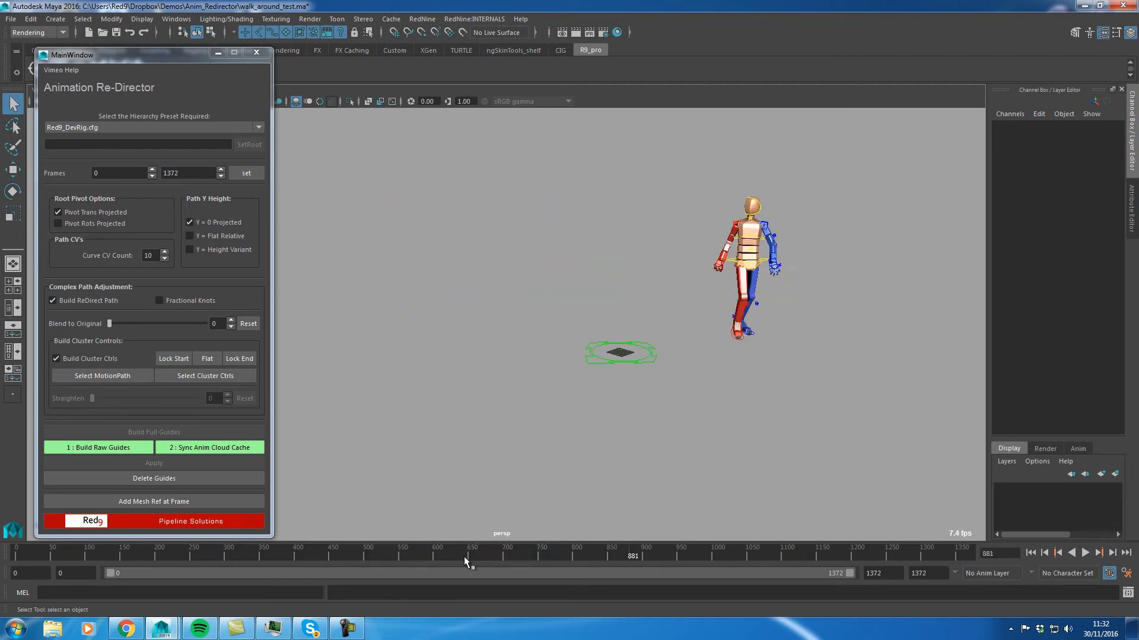
Set the redirect frame range to 334–911 and build the raw guides with the rig's COG control selected.
mouse_move(243, 557)
mouse_down()
mouse_move(234, 555)
mouse_move(677, 562)
mouse_move(648, 562)
mouse_up()
click(262, 177)
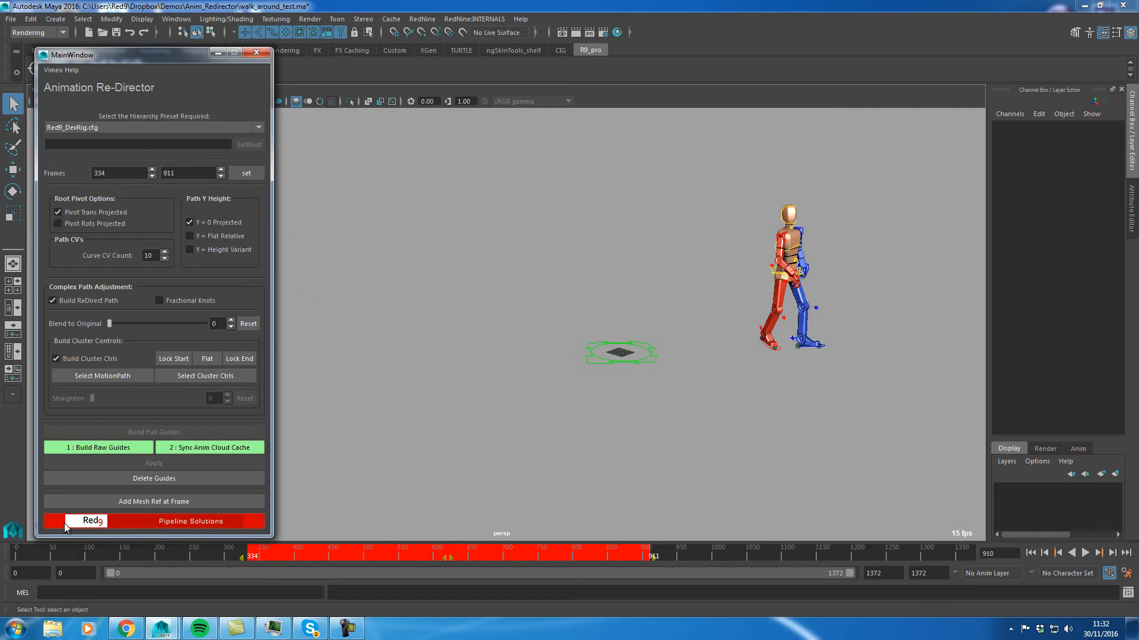
click(765, 271)
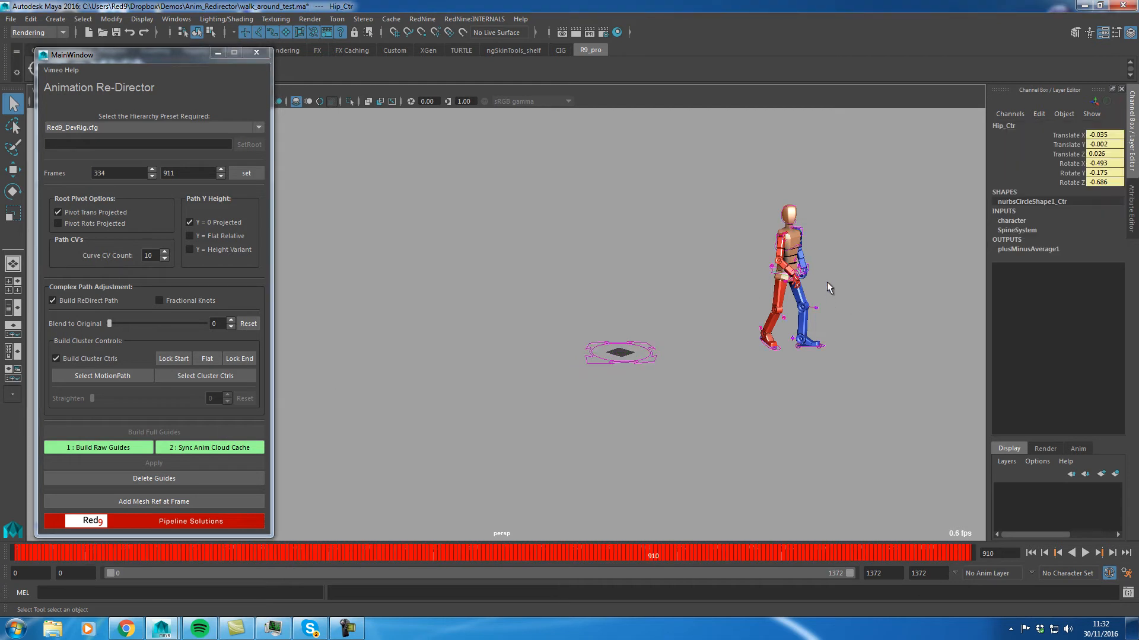
click(775, 274)
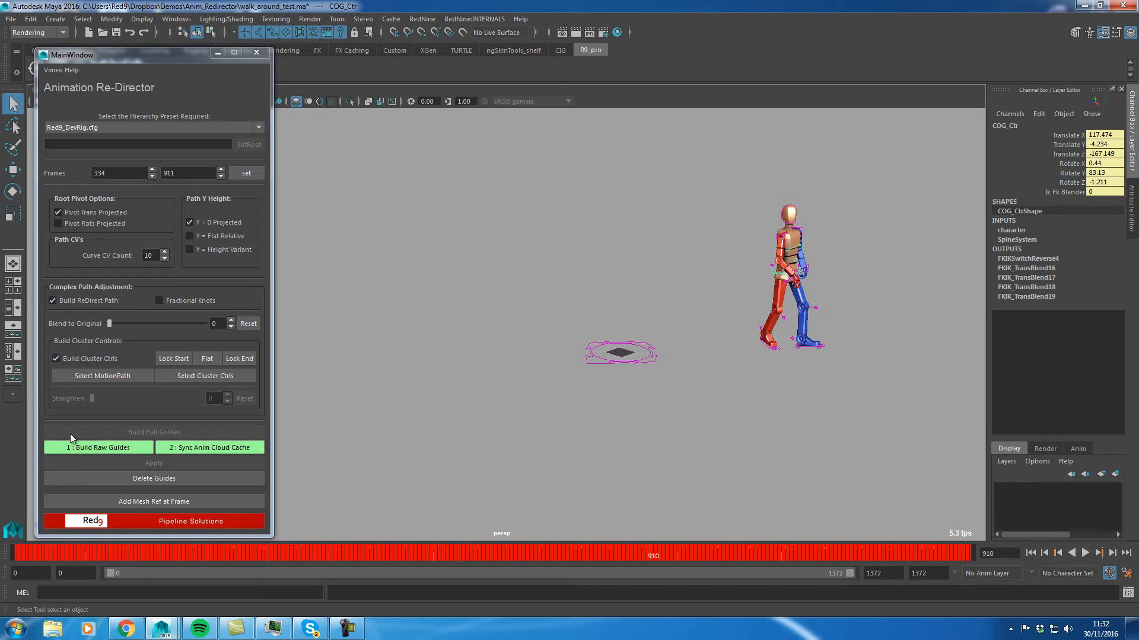
click(116, 447)
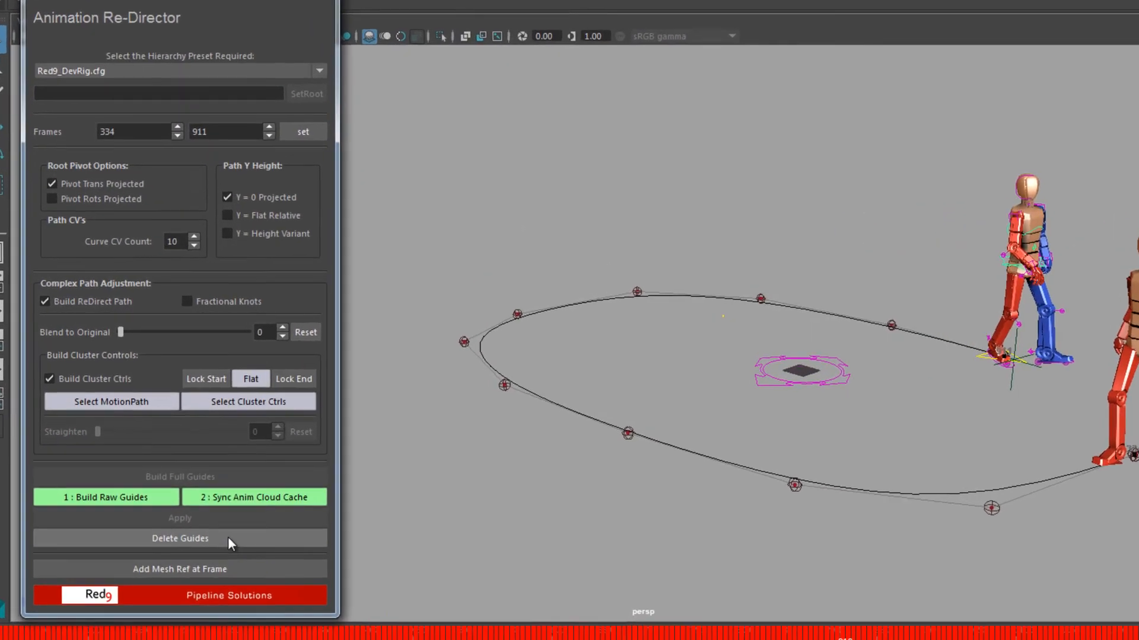
Delete the existing guides and rebuild the raw guides with a Curve CV Count of 20.
click(204, 479)
double_click(152, 257)
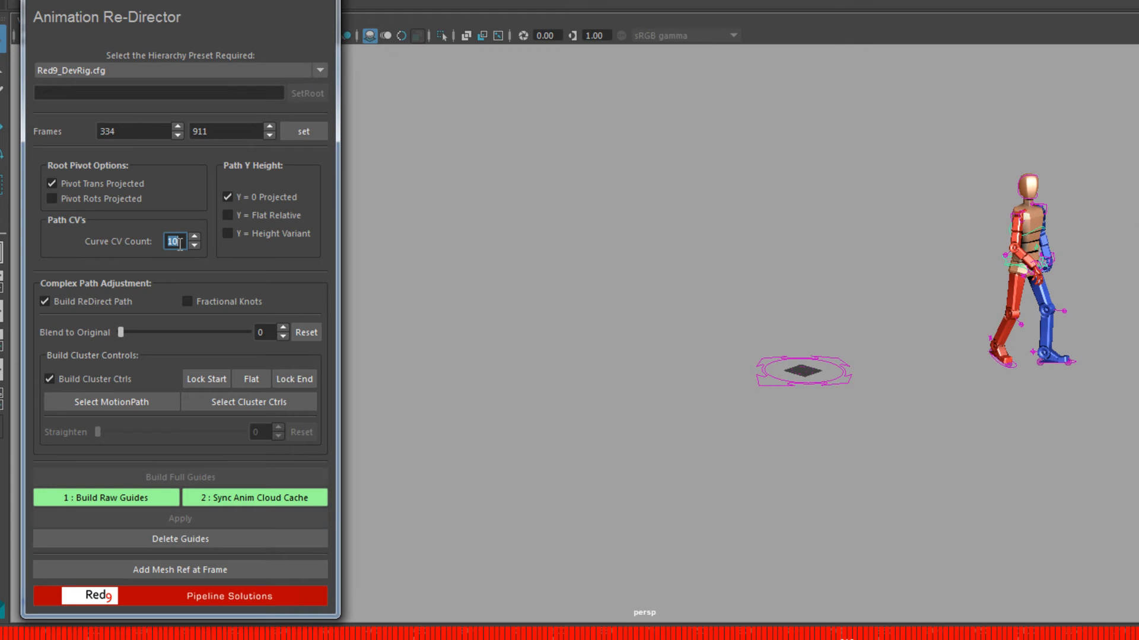
text(20)
click(112, 499)
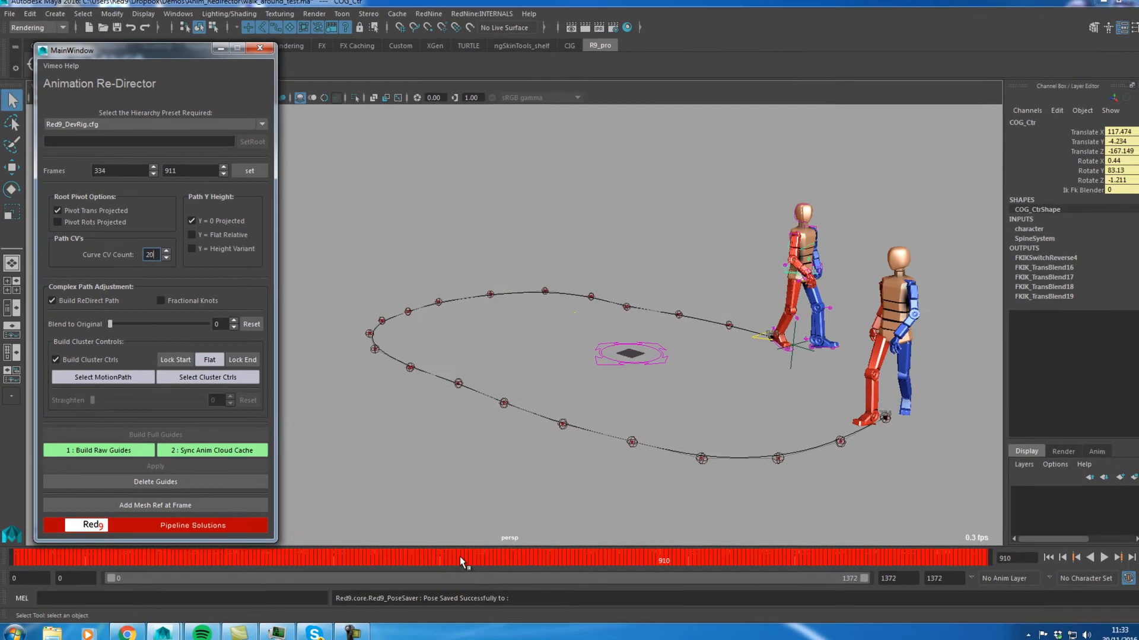
Select the motiontrack_parent control and scrub the timeline to examine how it travels along the path with the character.
drag(254, 558, 584, 556)
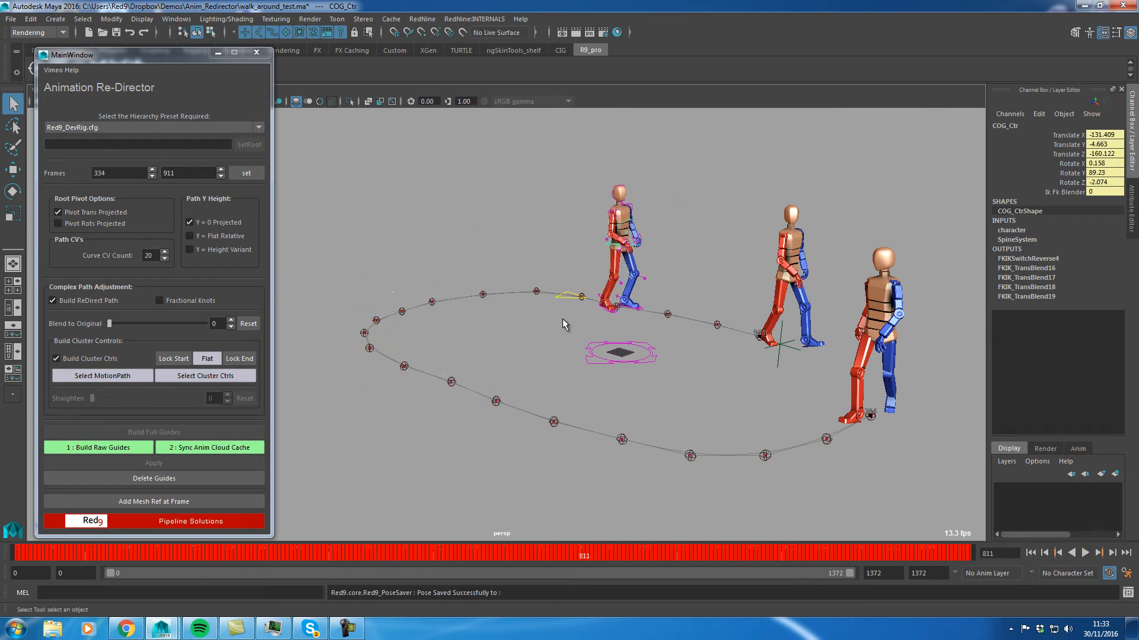
drag(564, 276, 567, 314)
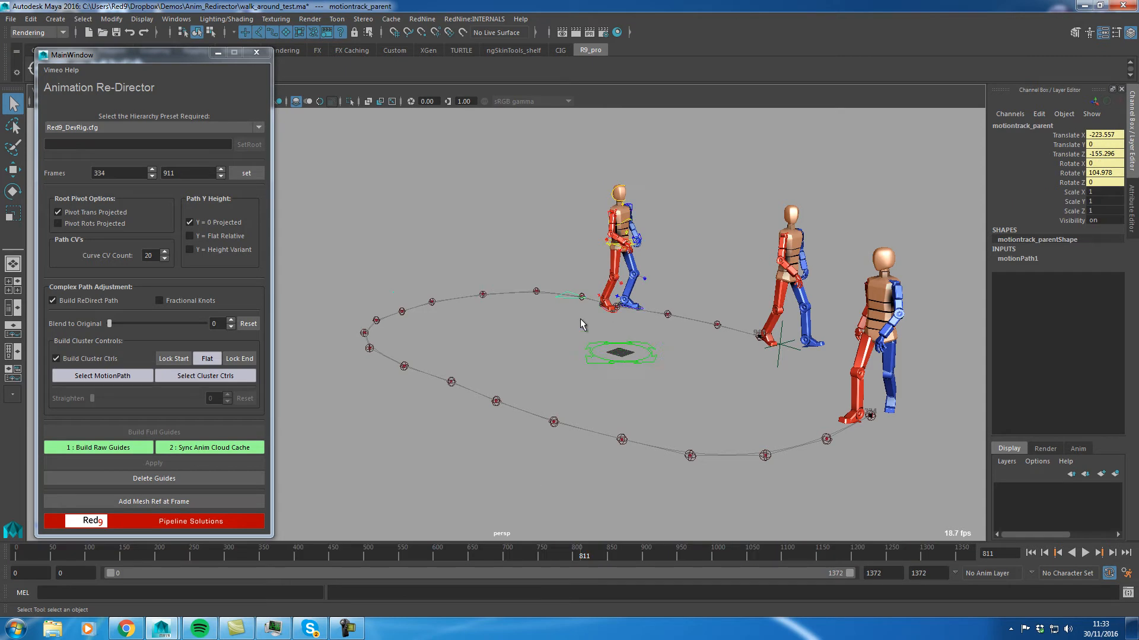
drag(561, 552, 384, 567)
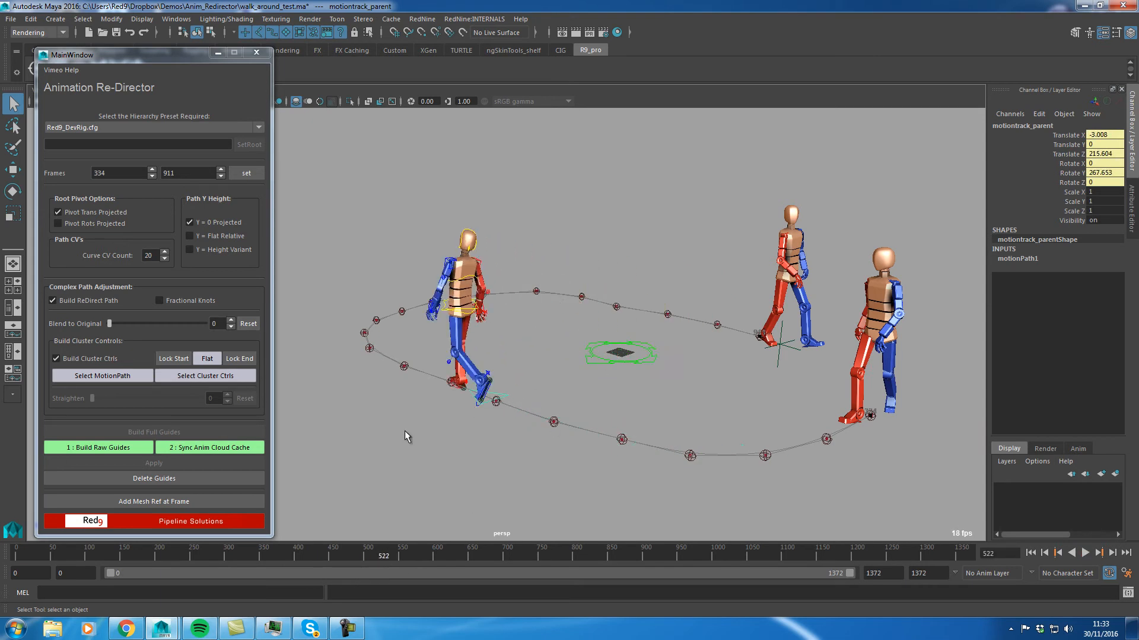
drag(386, 557, 533, 557)
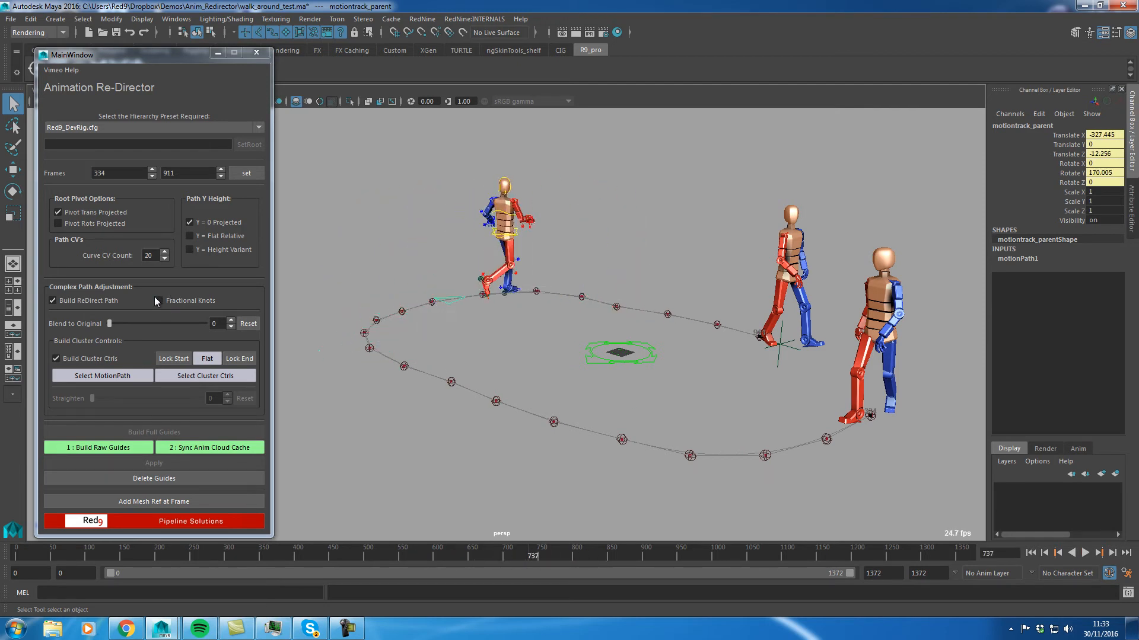
Enable Fractional Knots for the redirect path and scrub to frame 884 to compare the motion track with the character.
click(173, 300)
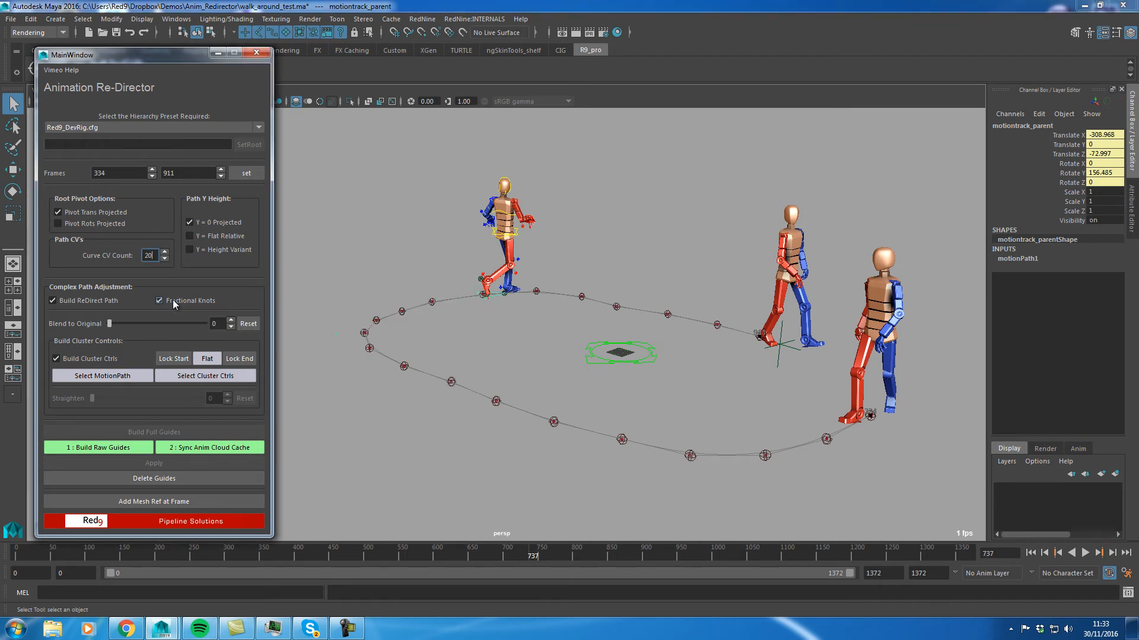
click(172, 300)
click(170, 302)
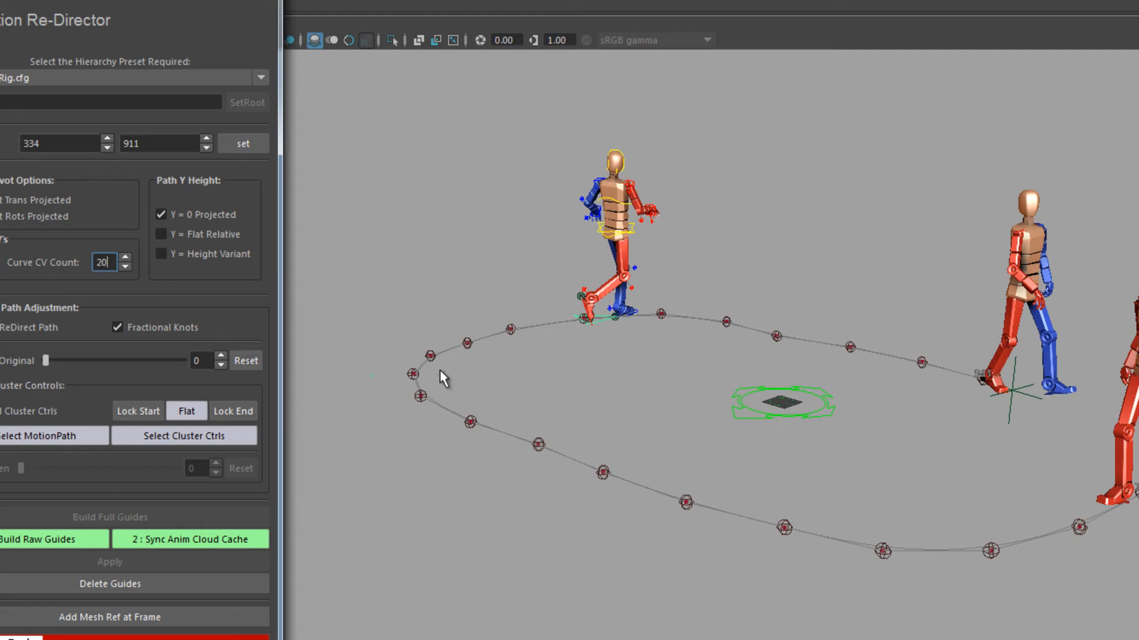
key(alt+v)
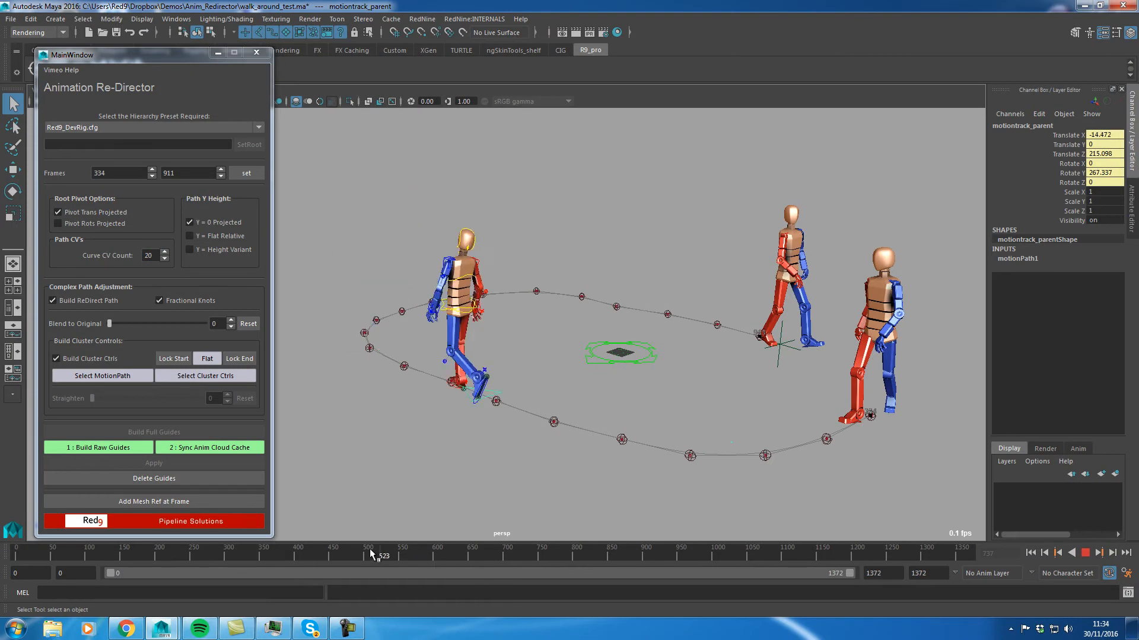
drag(369, 549, 632, 553)
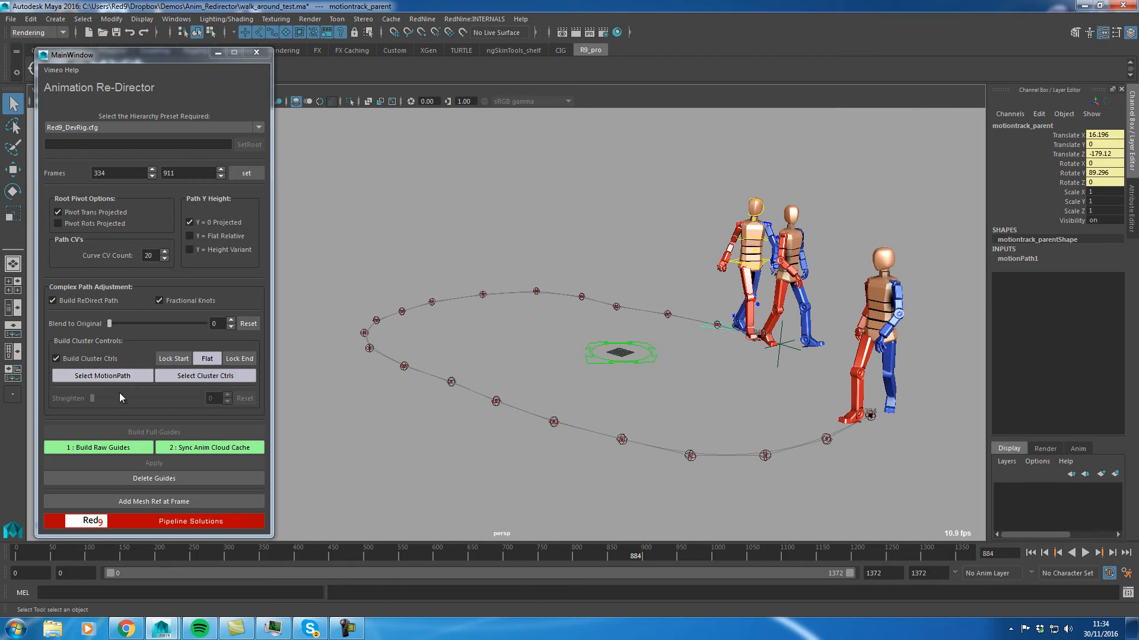
Select the motion path and try offsetting its U Value at frame 884.
click(115, 377)
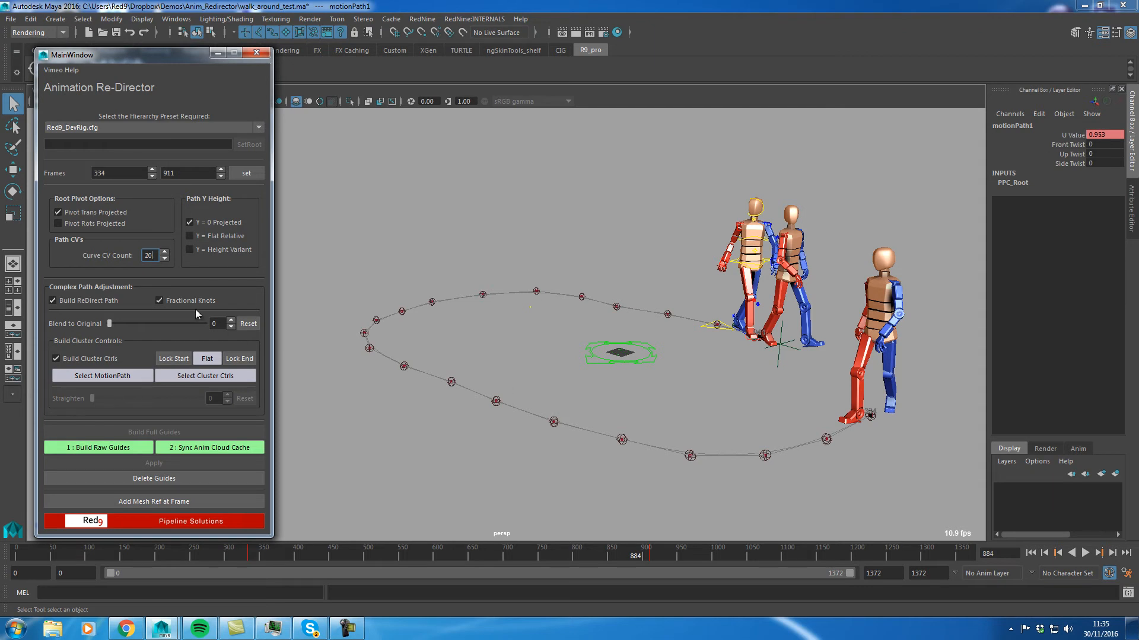
click(1072, 136)
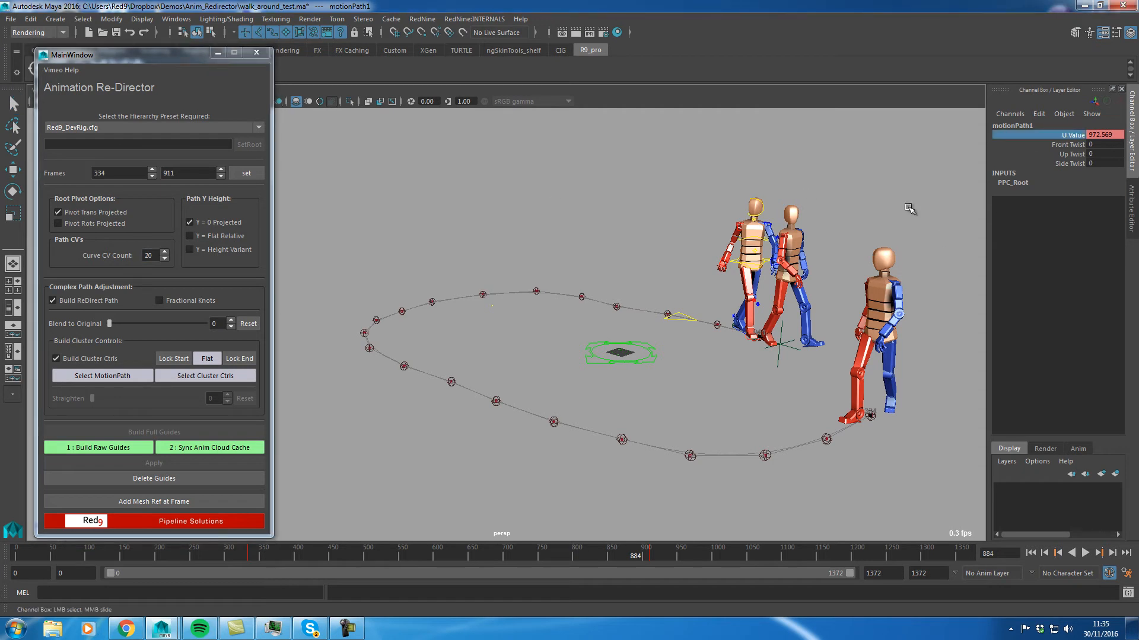
click(158, 300)
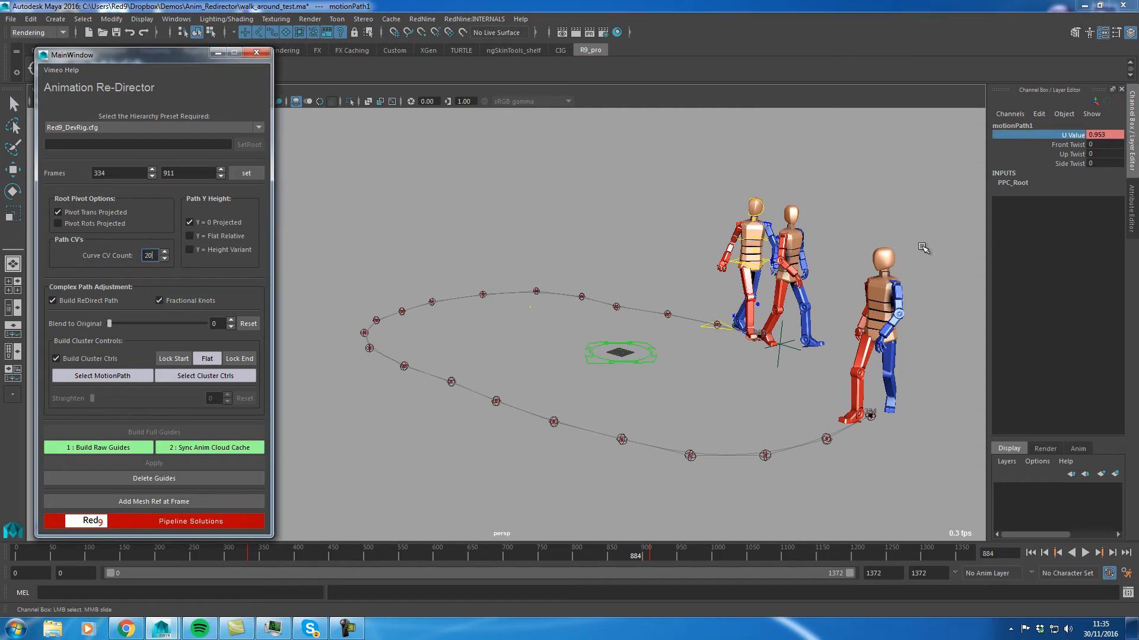
middle_drag(646, 335, 645, 332)
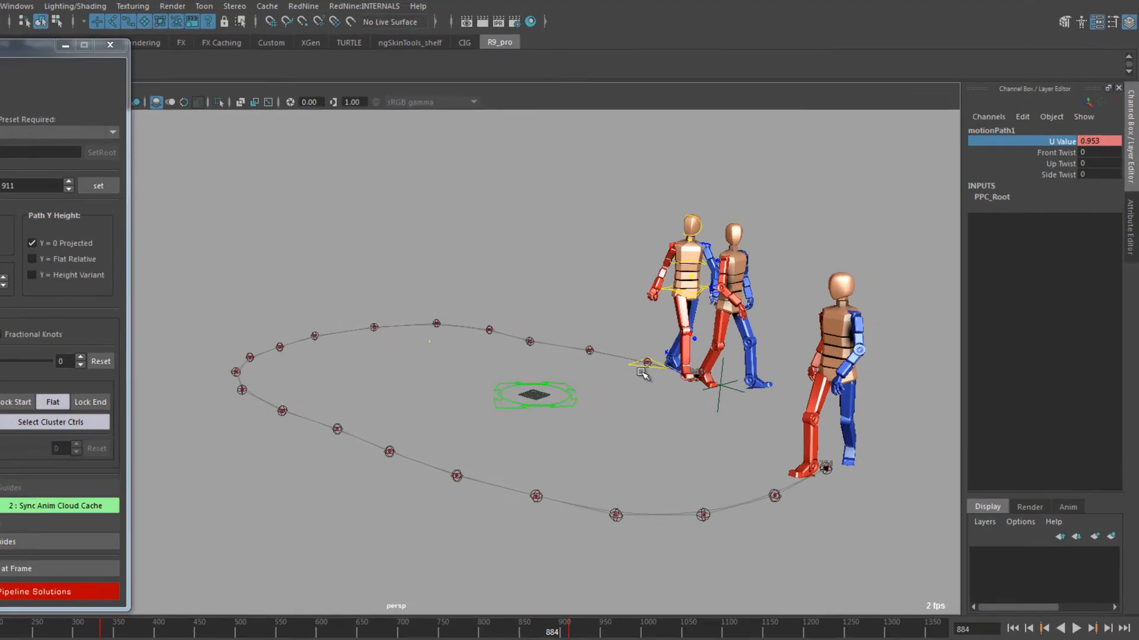
Set the U Value of motiontrack_parent's motionPath1 input to 0.98 at frame 884.
click(706, 326)
click(974, 330)
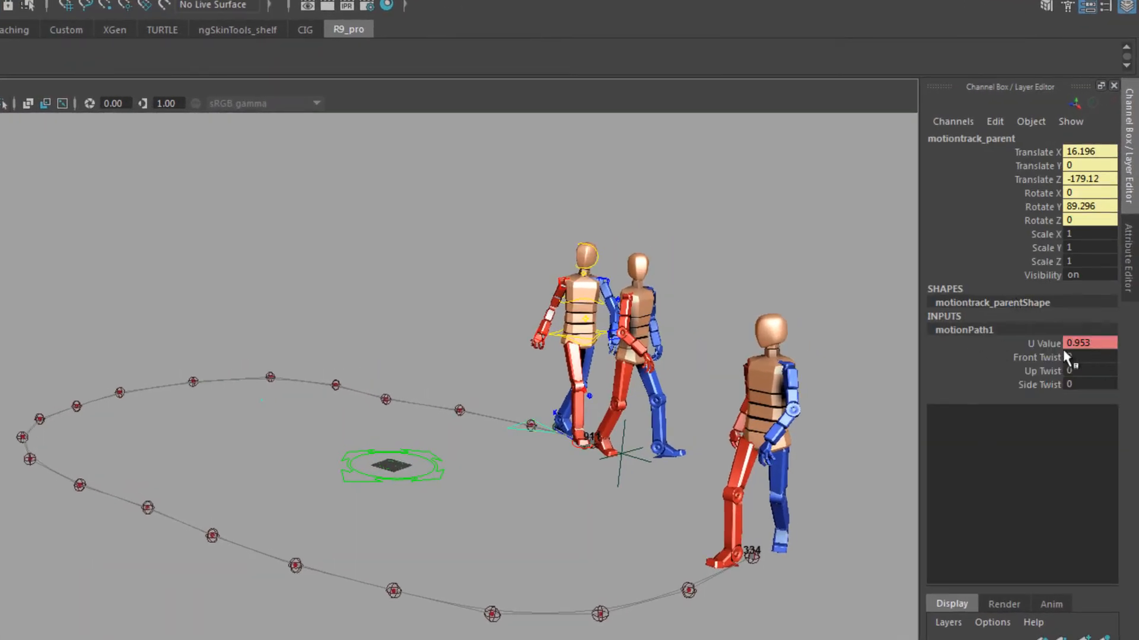
click(1044, 343)
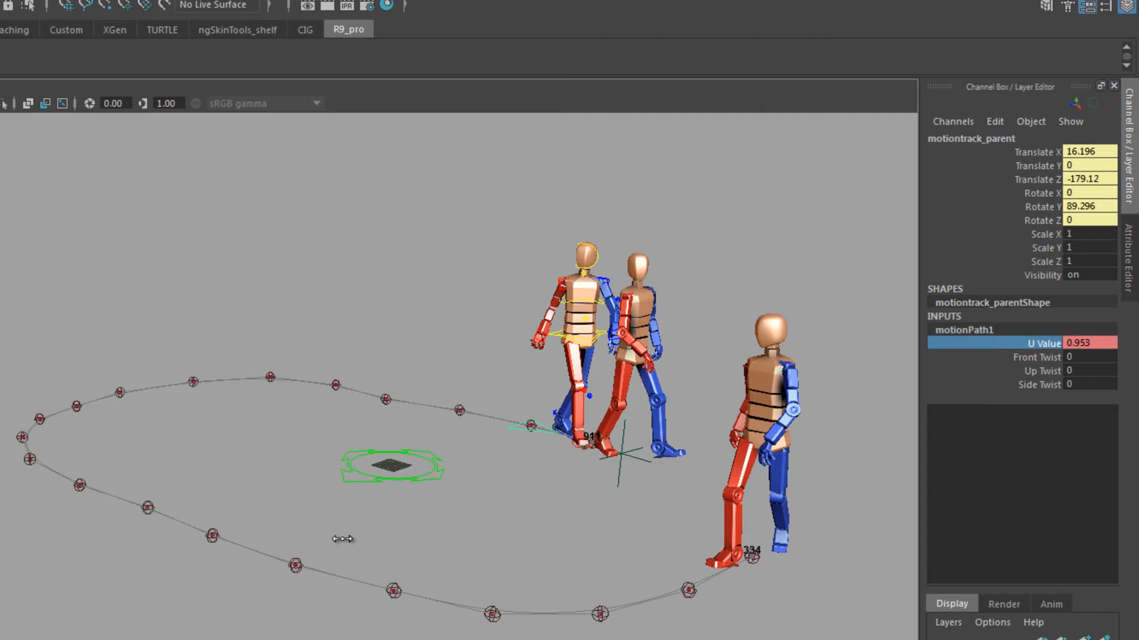
double_click(1102, 343)
text(0.98)
key(Return)
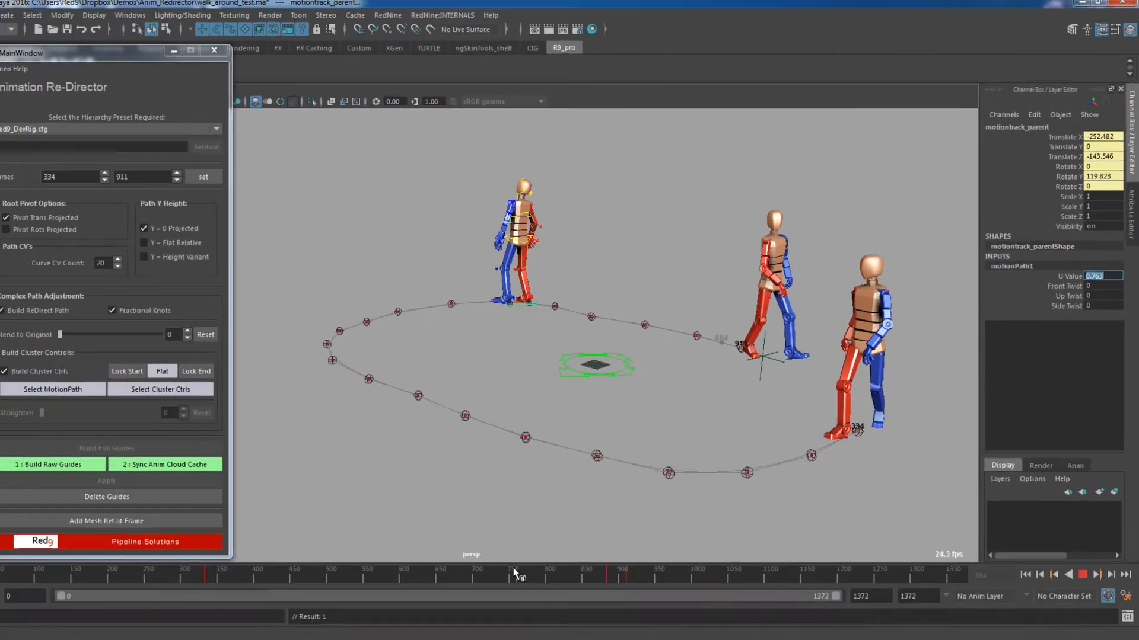
Review the adjusted timing along the path, sync the anim cloud cache, and check the character around frame 562.
drag(514, 571, 415, 558)
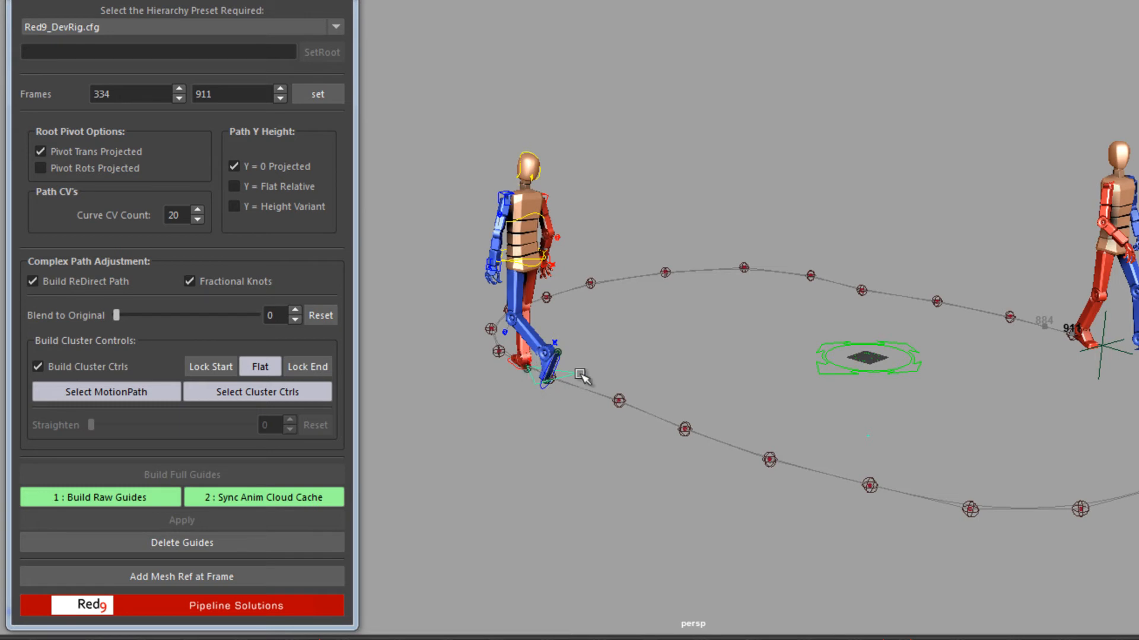
click(231, 497)
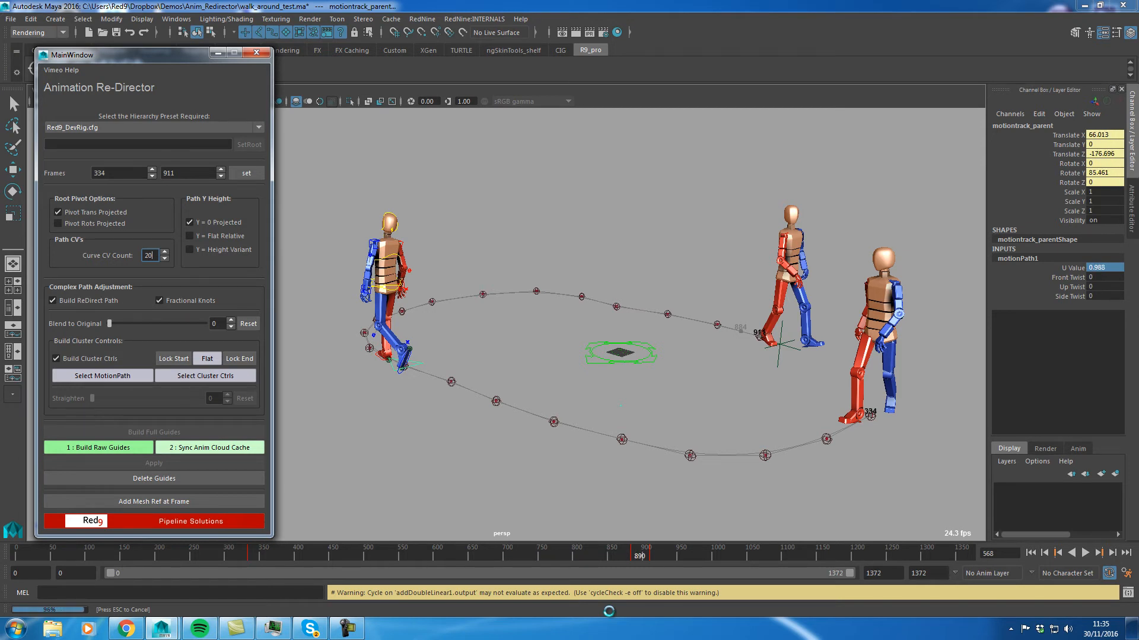
click(424, 555)
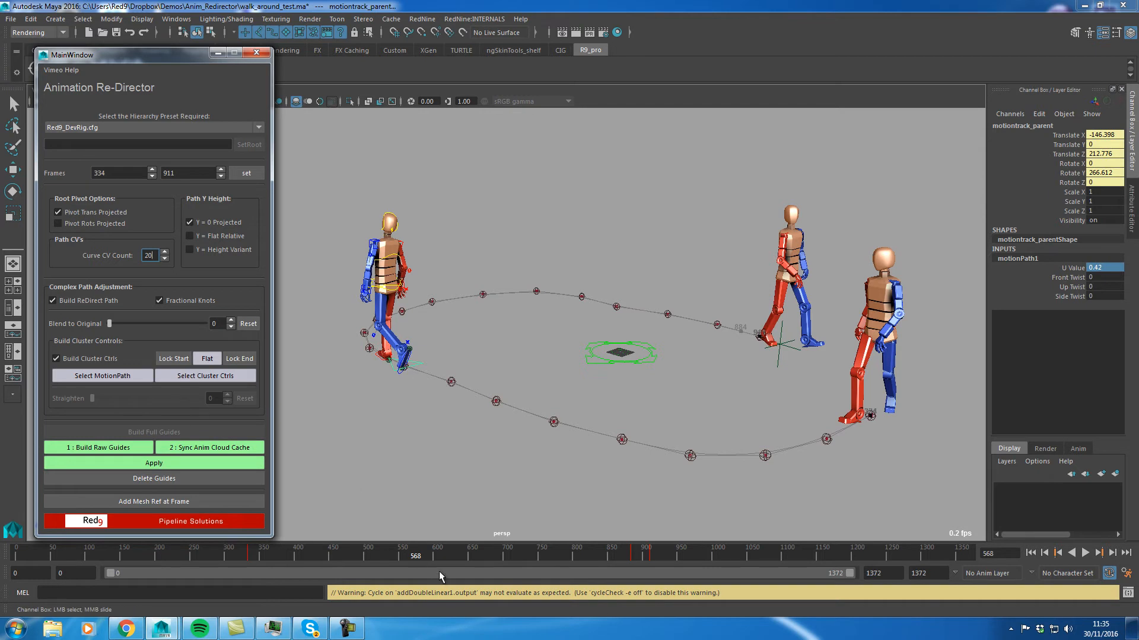
drag(418, 553, 412, 555)
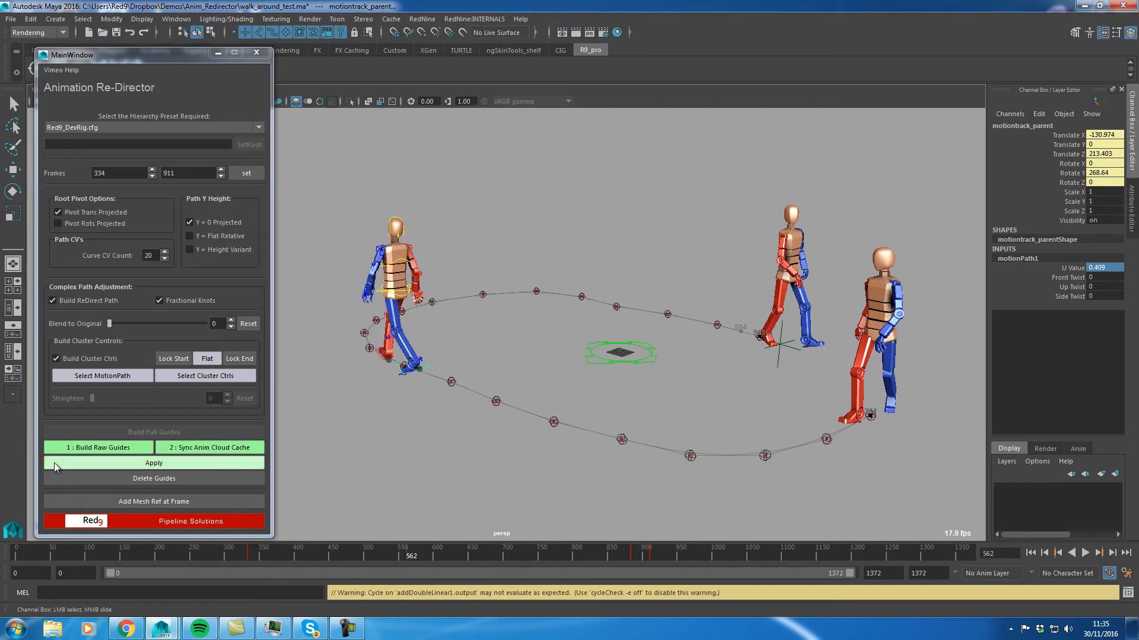
Apply the retimed redirect path to the character and check the result at frame 601.
click(213, 467)
mouse_move(415, 566)
mouse_down()
mouse_move(325, 557)
mouse_move(293, 567)
mouse_move(569, 554)
mouse_move(434, 561)
mouse_up()
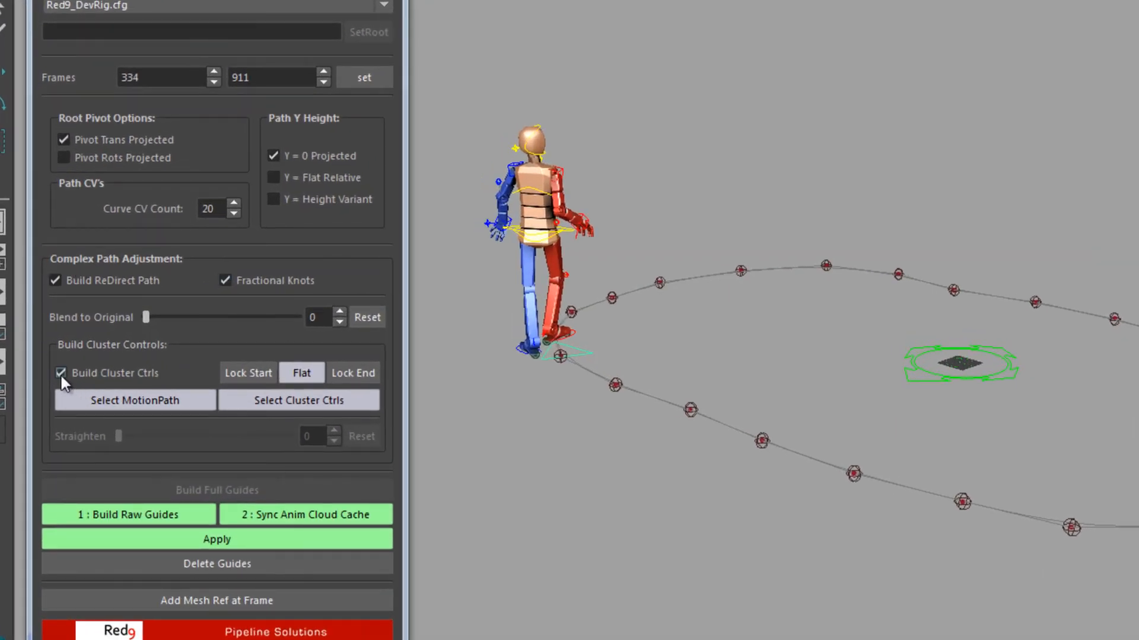
Try moving the single path cluster control handleCV_7 in Flat grouping, and undo the move.
click(853, 473)
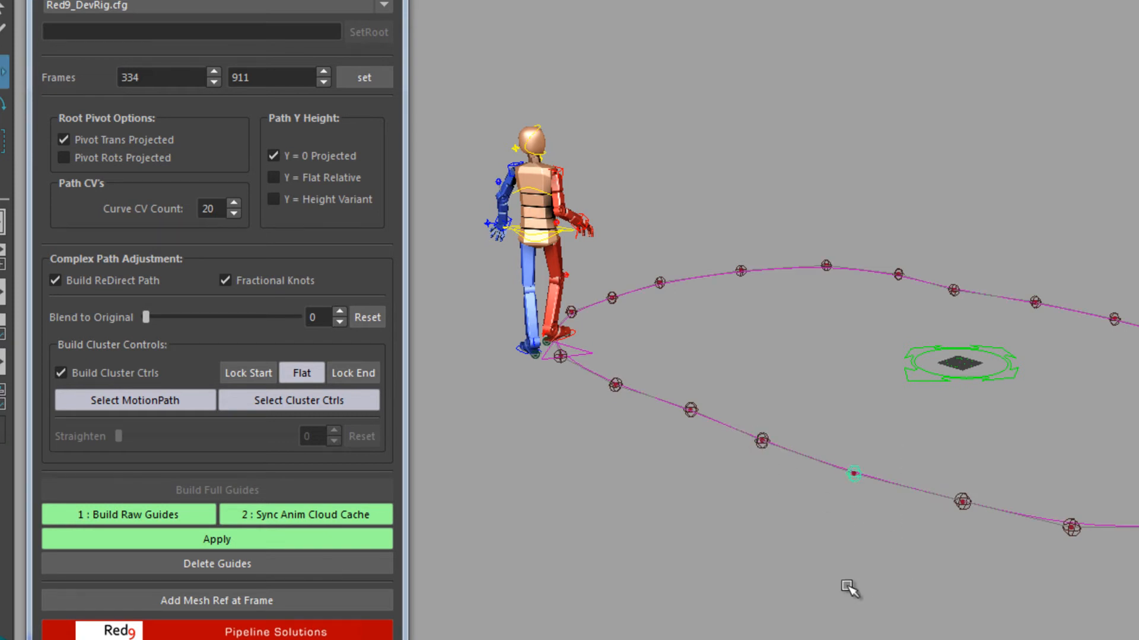
key(w)
mouse_move(968, 427)
middle_down()
mouse_move(880, 481)
mouse_move(1043, 403)
mouse_move(895, 468)
mouse_move(943, 457)
mouse_move(960, 436)
middle_up()
key(ctrl+z)
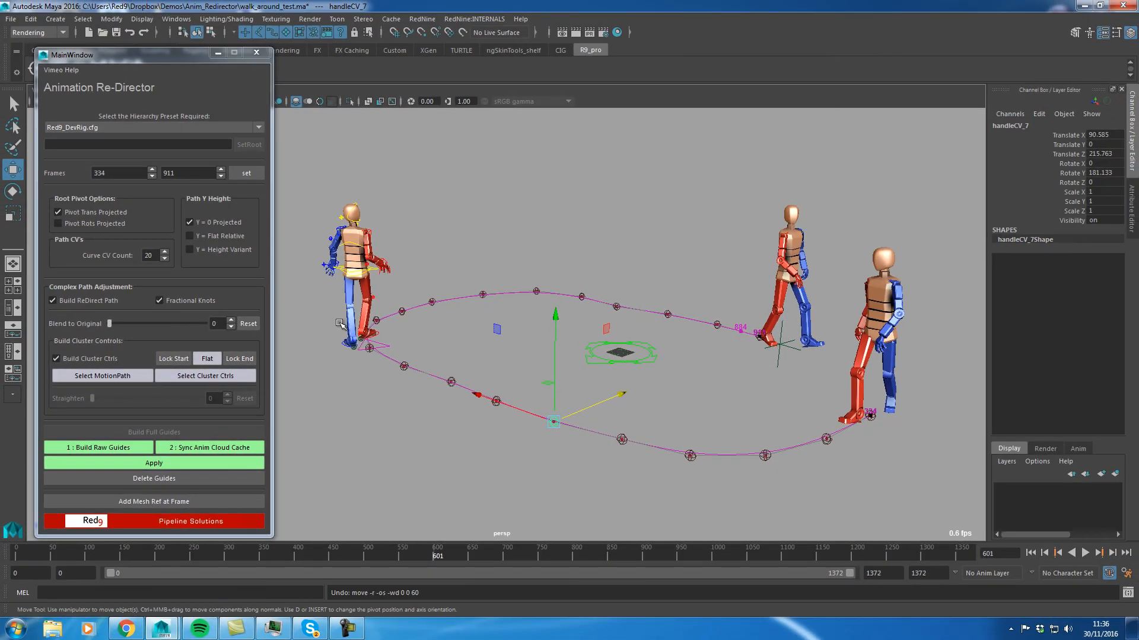
Change the cluster grouping to Lock Start, accept overwriting the base pose, and select handles along the path to inspect their hierarchy.
click(180, 361)
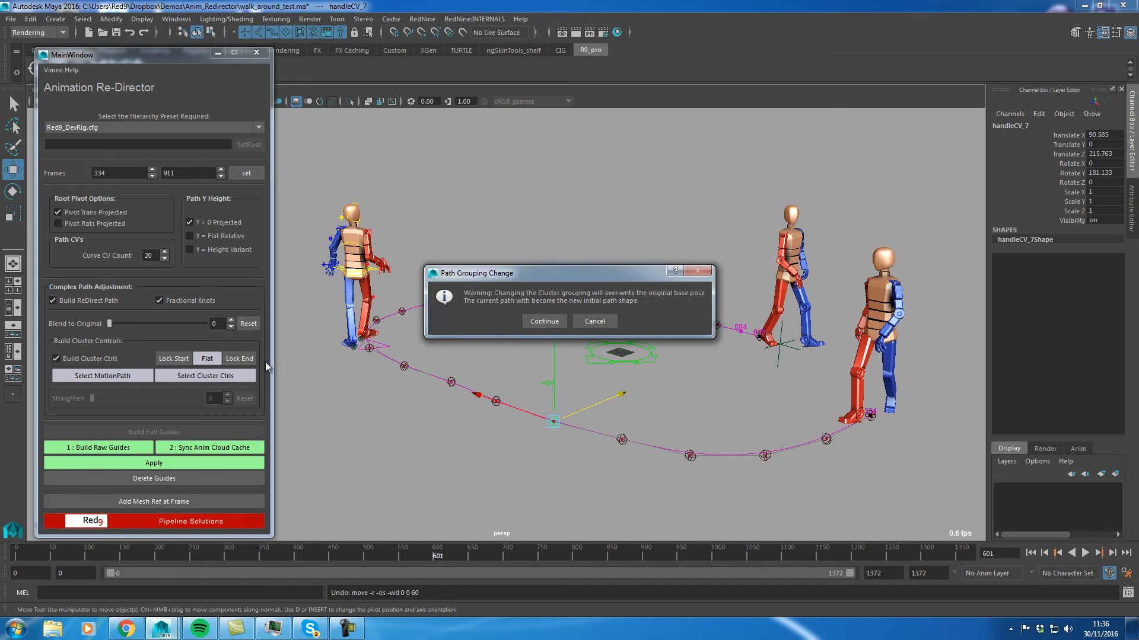
click(544, 321)
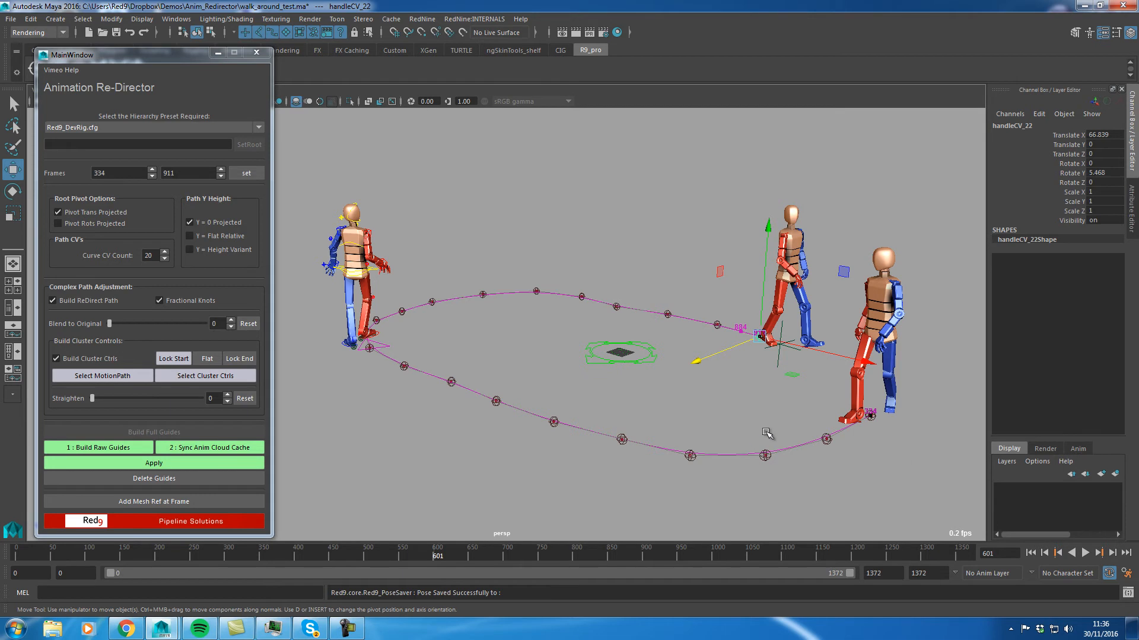
drag(775, 443, 763, 481)
drag(627, 422, 607, 472)
drag(508, 392, 467, 410)
drag(455, 370, 428, 391)
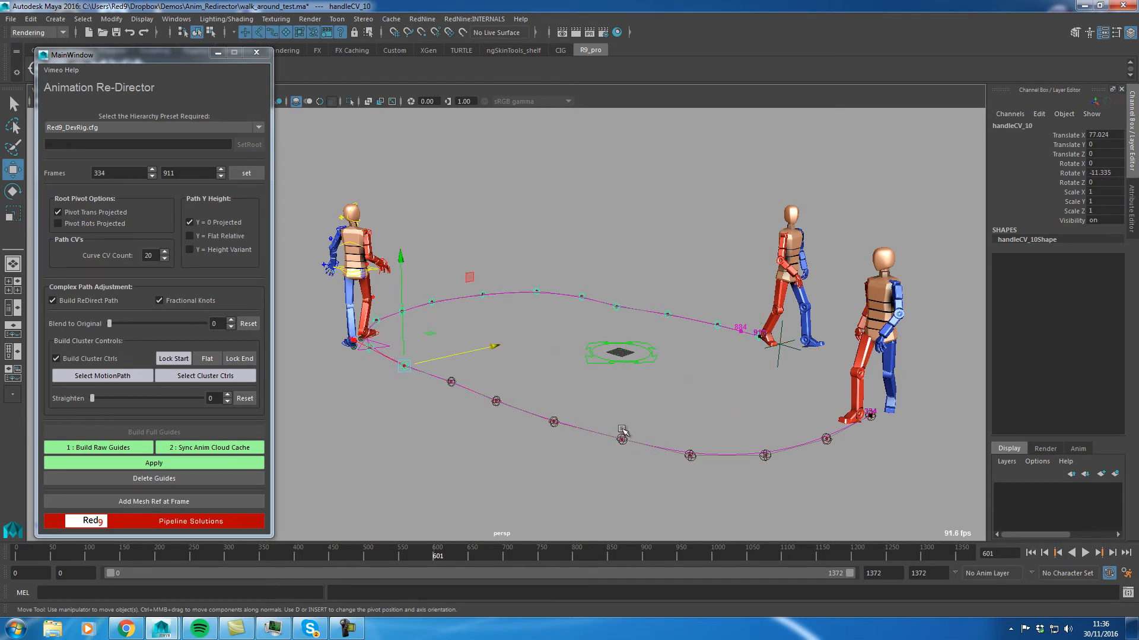
Try rotating the path section parented under handleCV_5, and undo the rotation.
drag(685, 444, 738, 499)
key(e)
key(ctrl+z)
Change the cluster grouping to Lock End, accept overwriting the base pose, and select handles to inspect the reversed hierarchy.
click(247, 361)
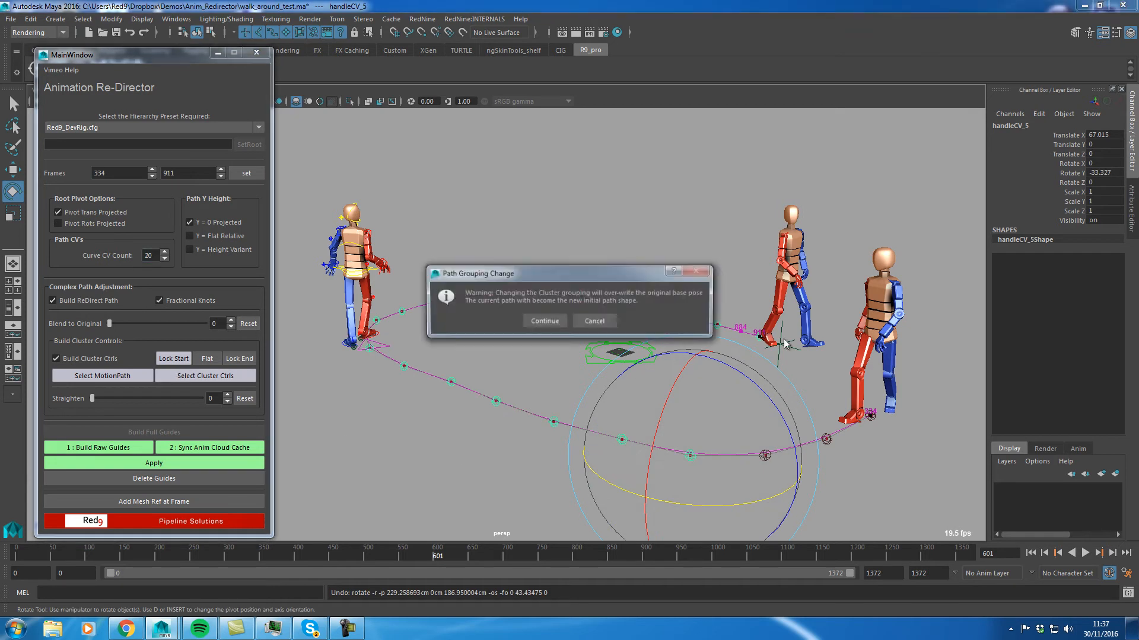
click(541, 321)
click(689, 454)
click(496, 400)
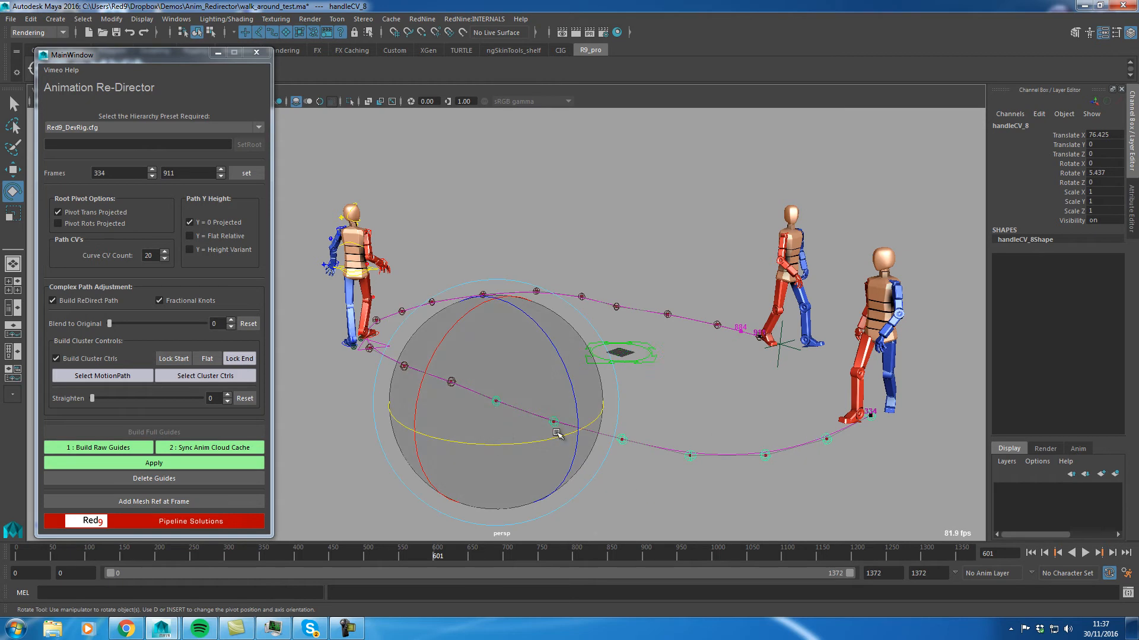
Return the cluster grouping to Flat, accept the change, and select individual handles on both sides of the path.
click(237, 360)
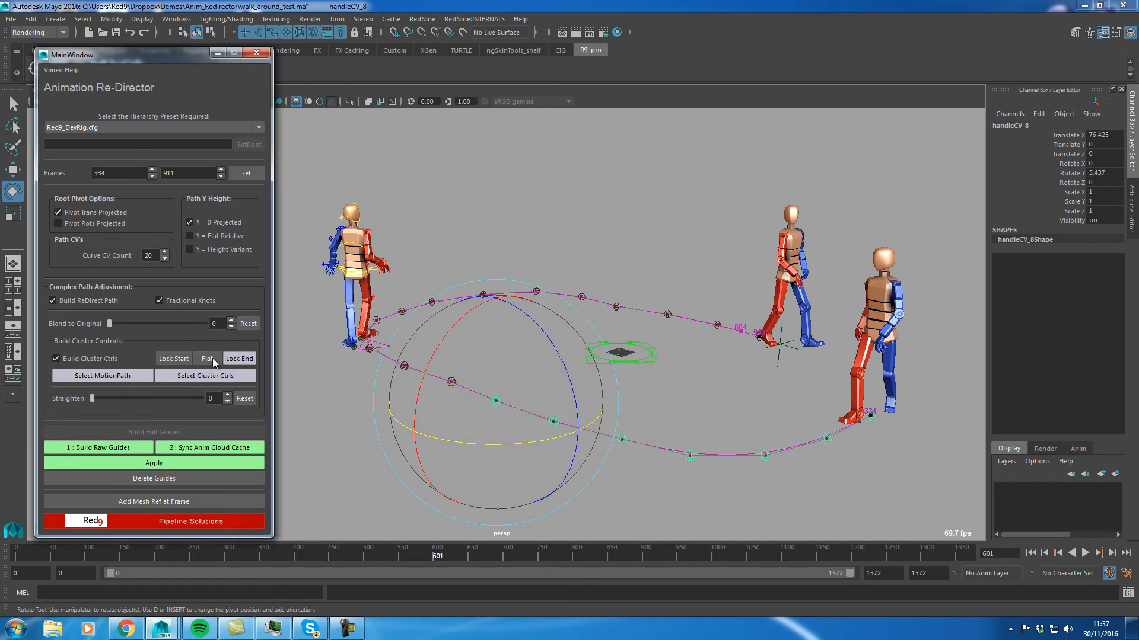
click(541, 321)
click(554, 421)
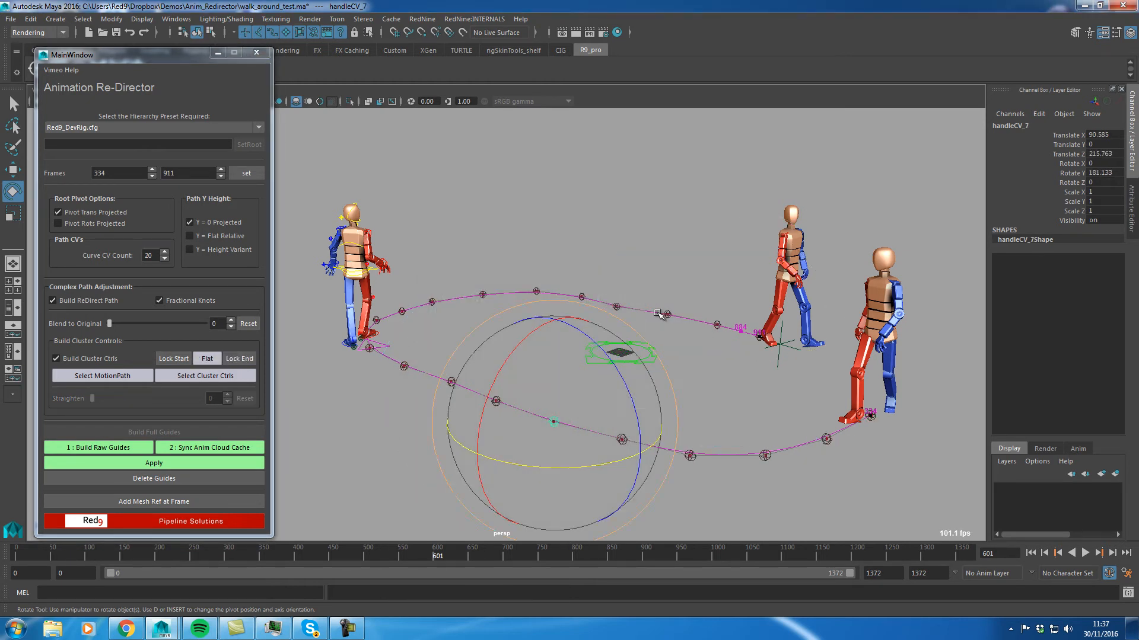
click(617, 307)
Set the cluster grouping to Lock Start again, accepting the base pose overwrite, and select handleCV_5 near the path's start.
click(176, 359)
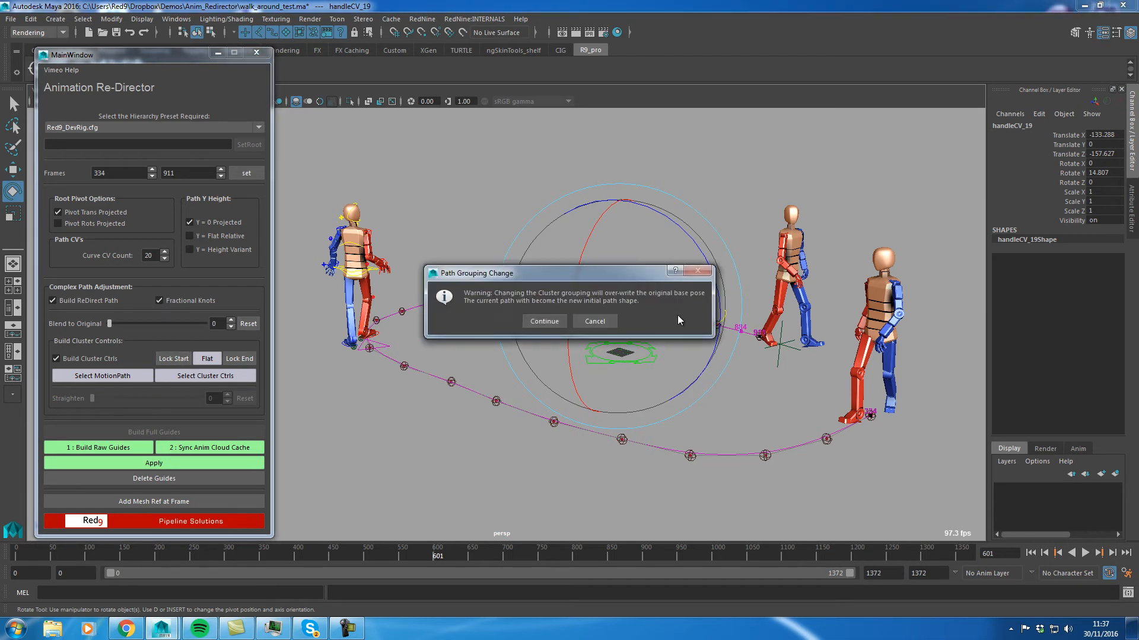
click(542, 322)
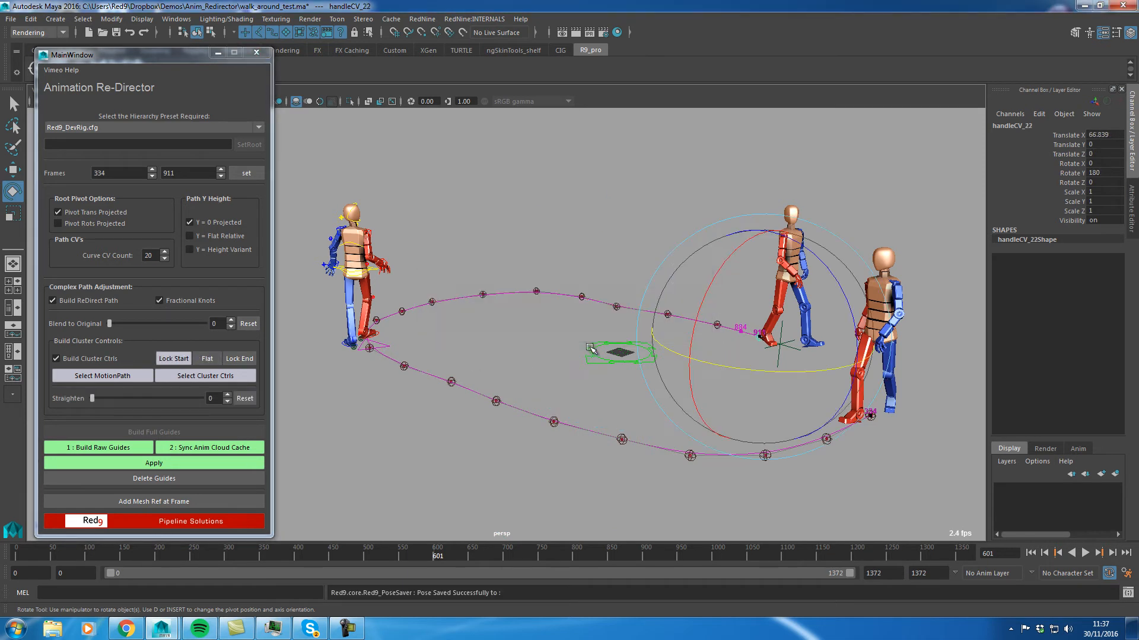
click(689, 455)
drag(710, 507, 610, 488)
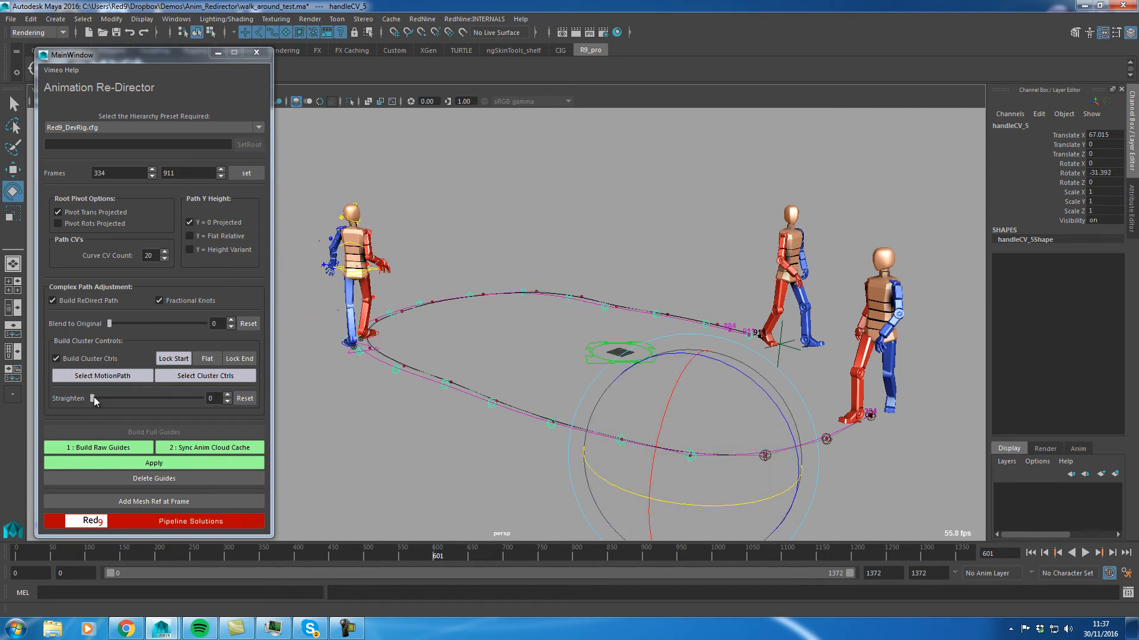
Straighten the Lock Start path fully by setting Straighten to 100.
drag(92, 397, 280, 415)
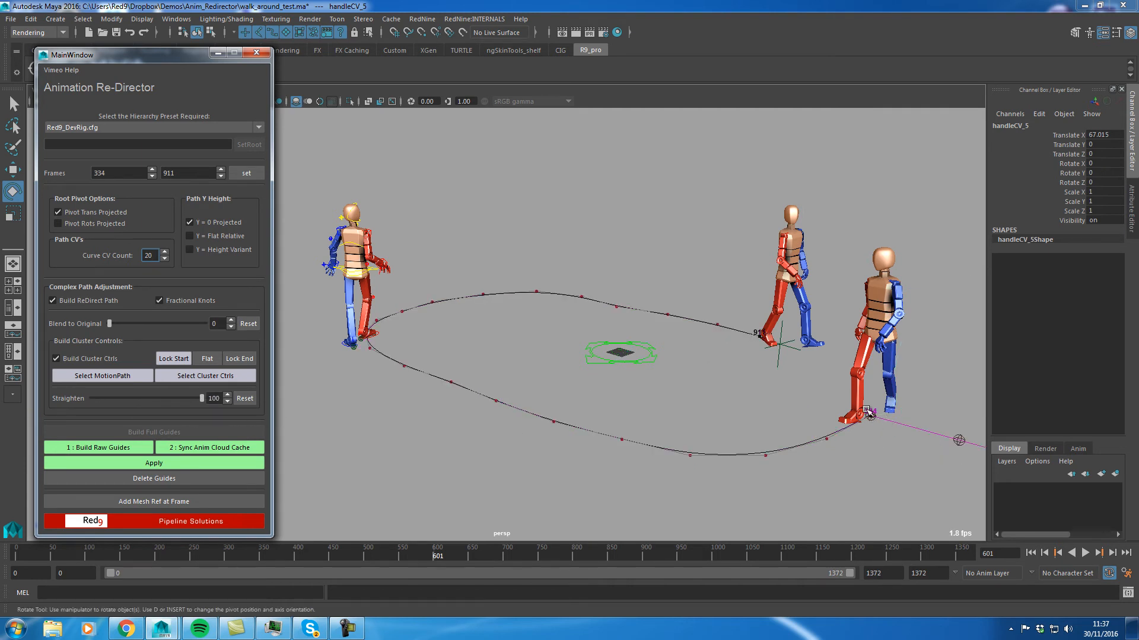
scroll(765, 473, down, 5)
alt+drag(652, 426, 594, 445)
scroll(722, 465, down, 4)
alt+middle_drag(727, 465, 609, 410)
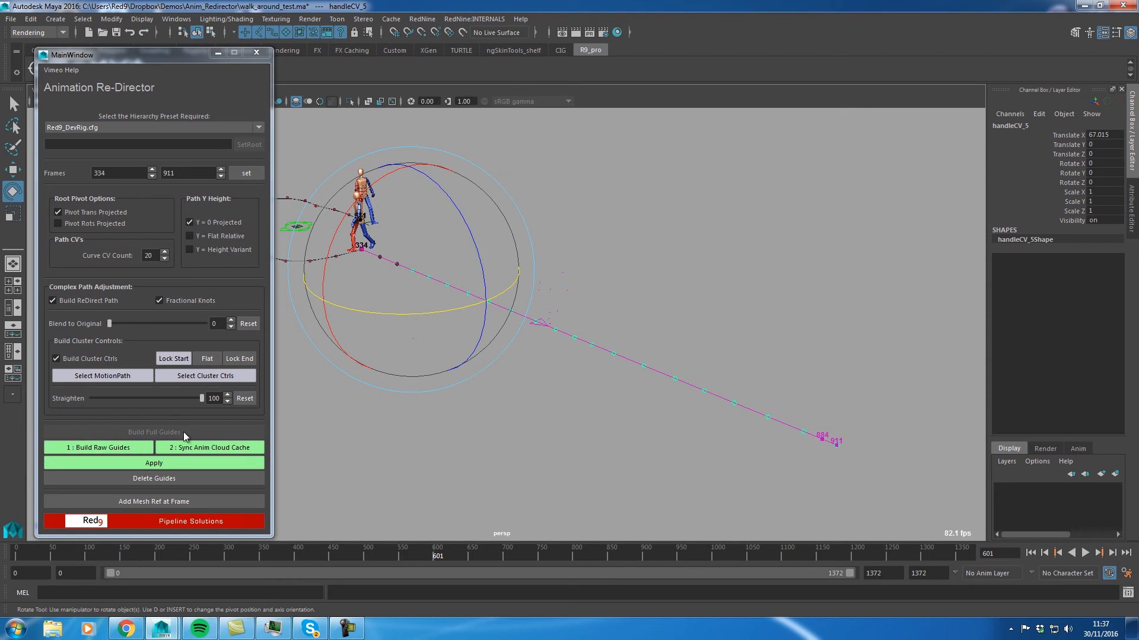
Apply the straightened path to the character and review the walk along it in playback.
click(161, 465)
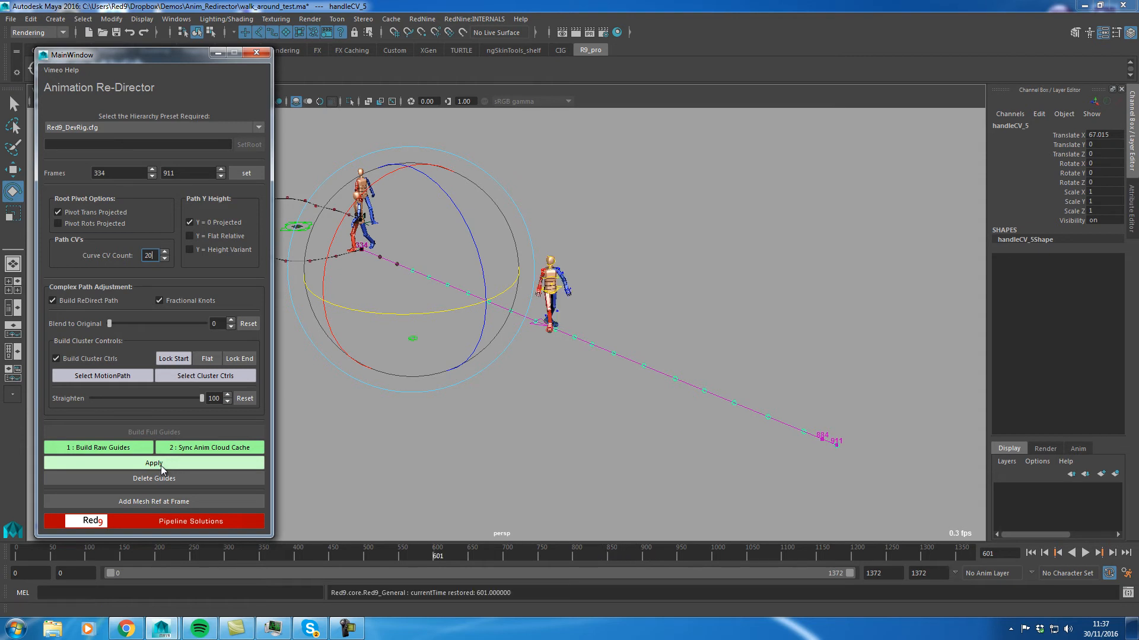
drag(360, 537, 251, 541)
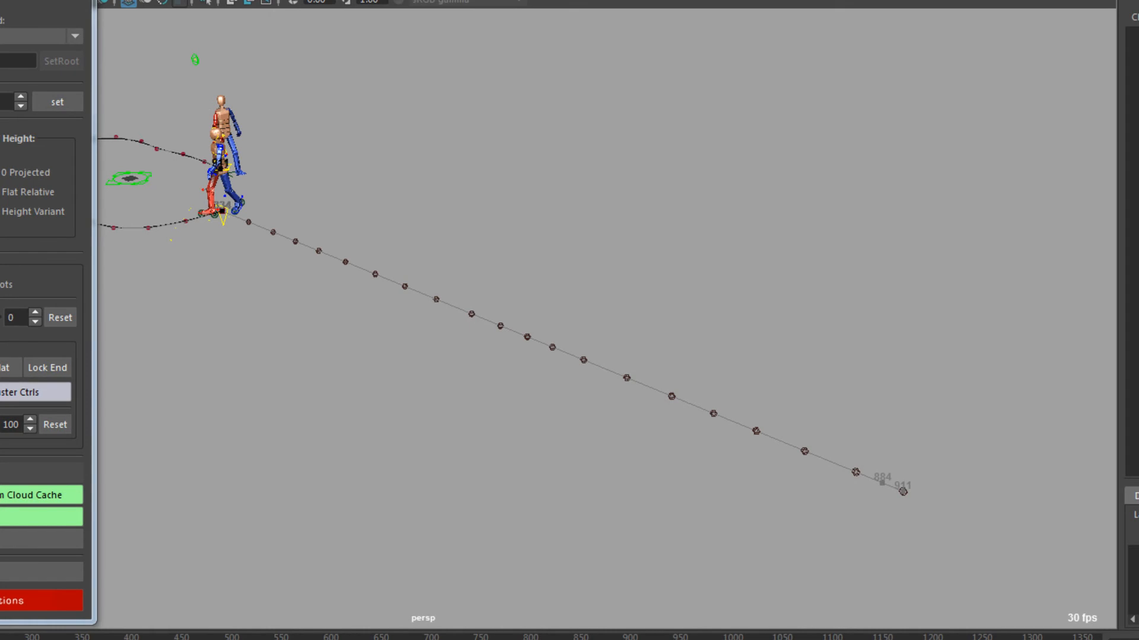
key(alt+v)
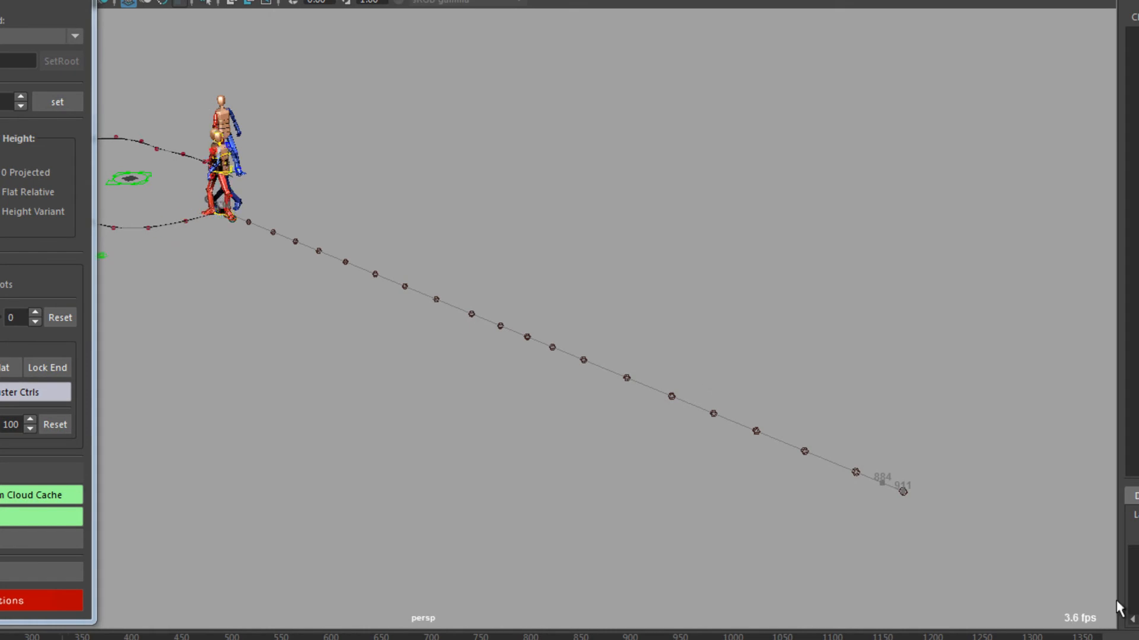
scroll(589, 358, up, 2)
alt+right_drag(589, 358, 681, 452)
alt+drag(681, 452, 661, 442)
alt+right_drag(661, 442, 764, 454)
alt+drag(630, 361, 613, 389)
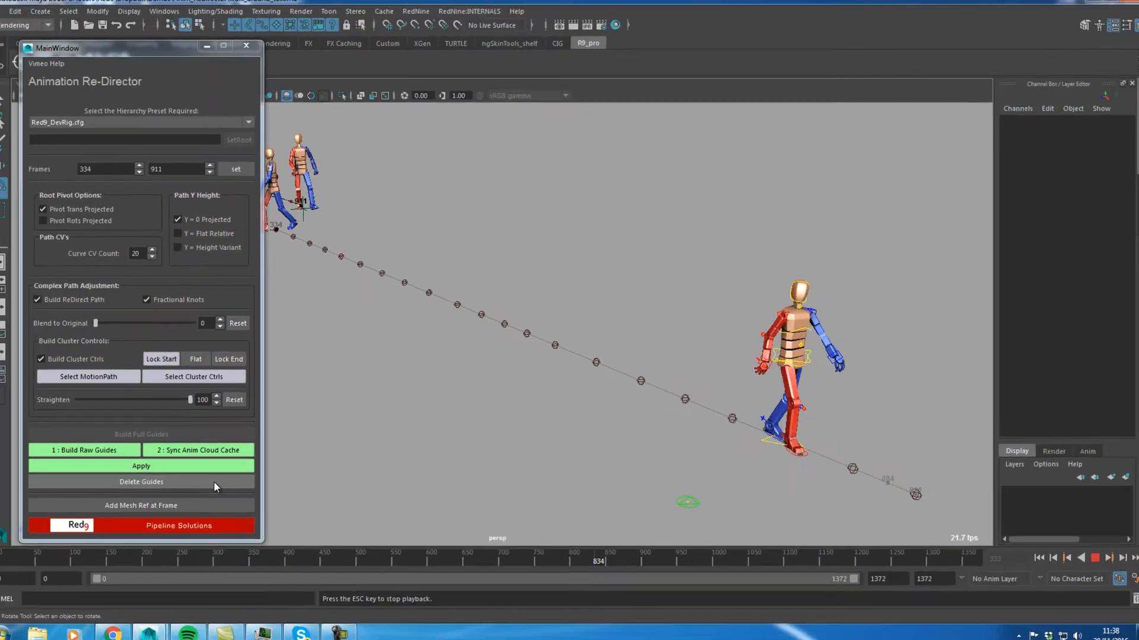
Delete the redirect guides, reload walk_around_test.ma, and frame the original character.
click(154, 484)
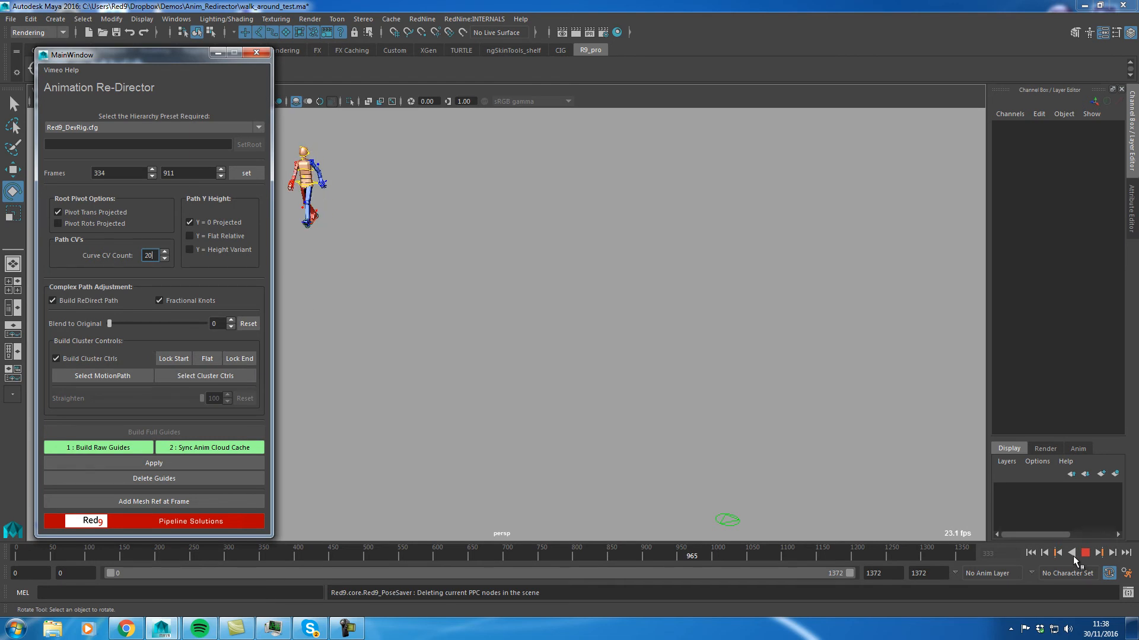
click(579, 318)
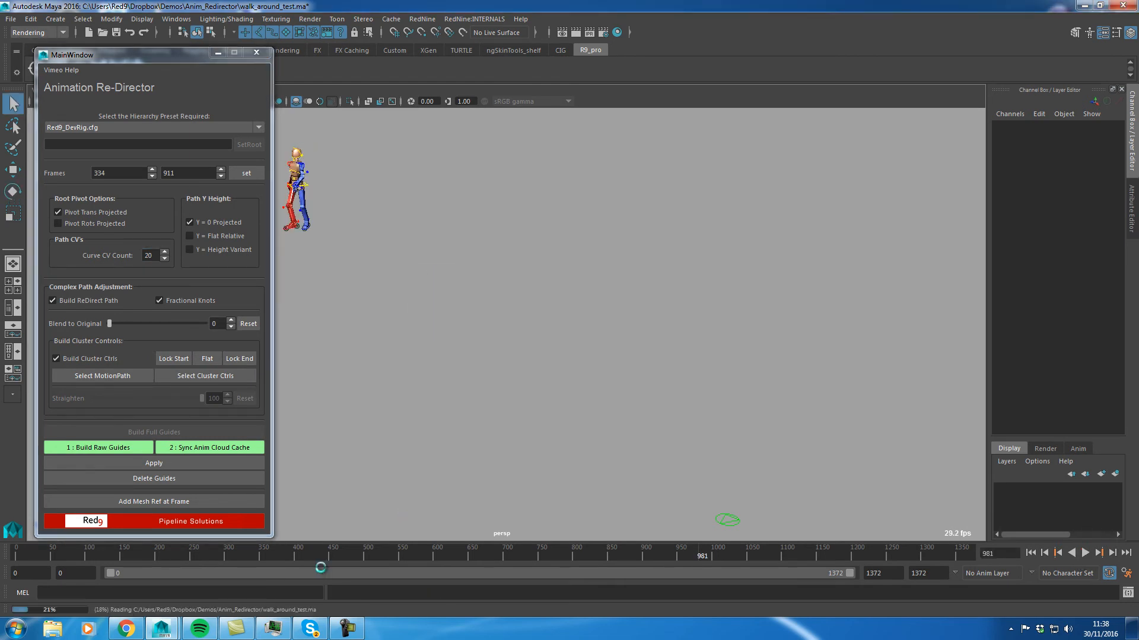
alt+drag(601, 354, 606, 328)
alt+right_drag(606, 328, 532, 419)
alt+drag(532, 419, 507, 380)
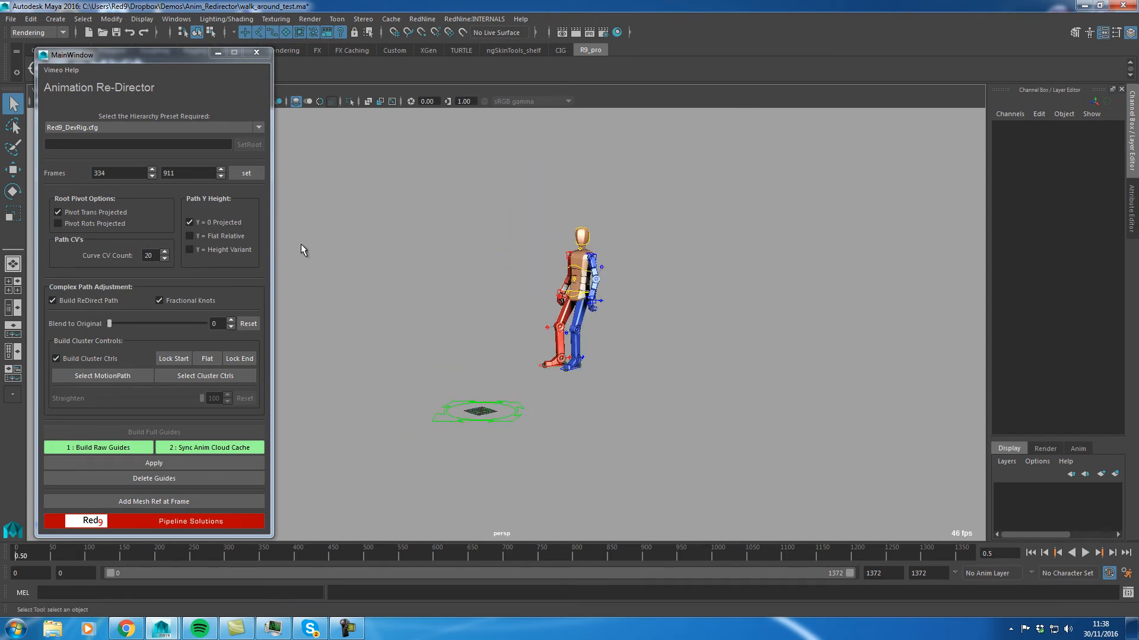
Open a fresh PRO : Animation Redirect window and place it beside the character.
click(423, 19)
mouse_move(486, 42)
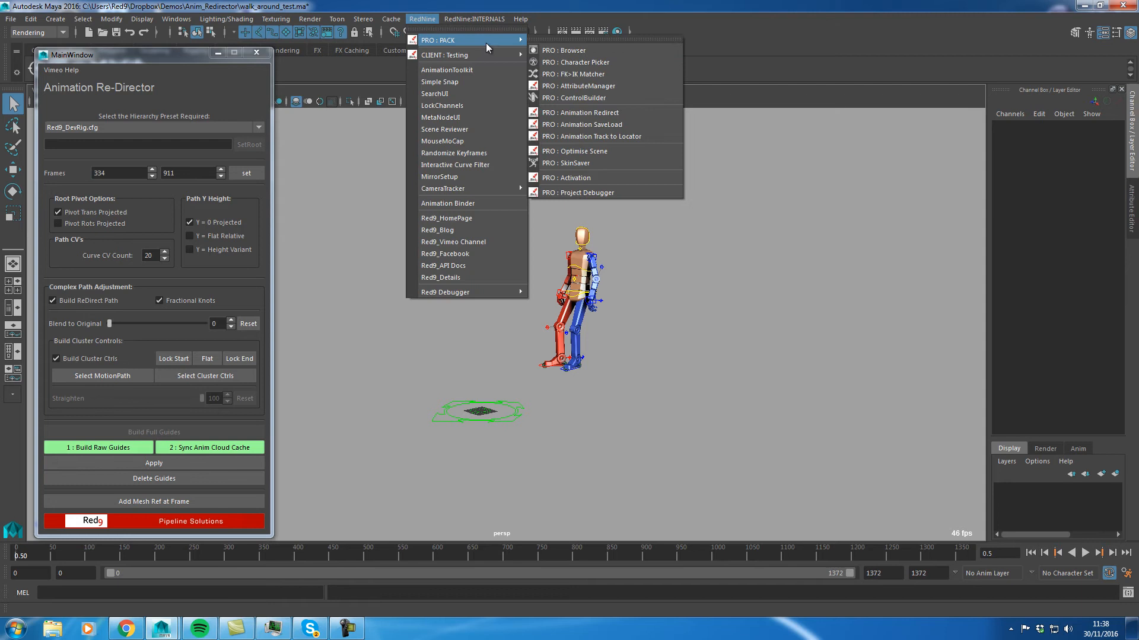
click(621, 114)
drag(586, 90, 224, 73)
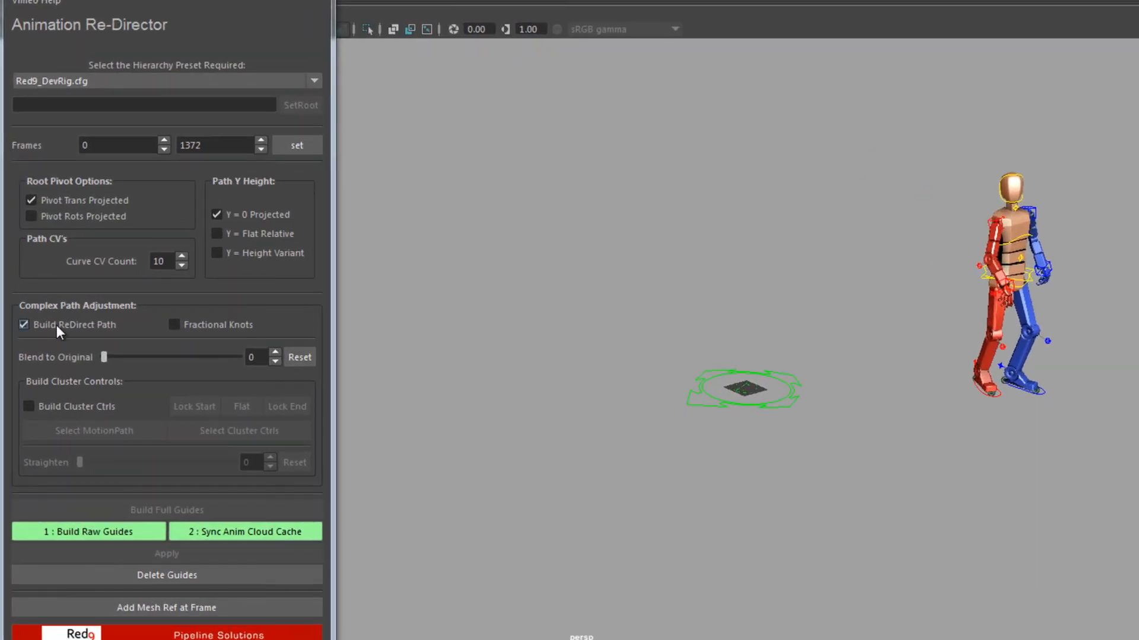
Toggle Build ReDirect Path repeatedly to compare both guide workflows, leave it disabled, and scrub through the character's walk.
click(60, 328)
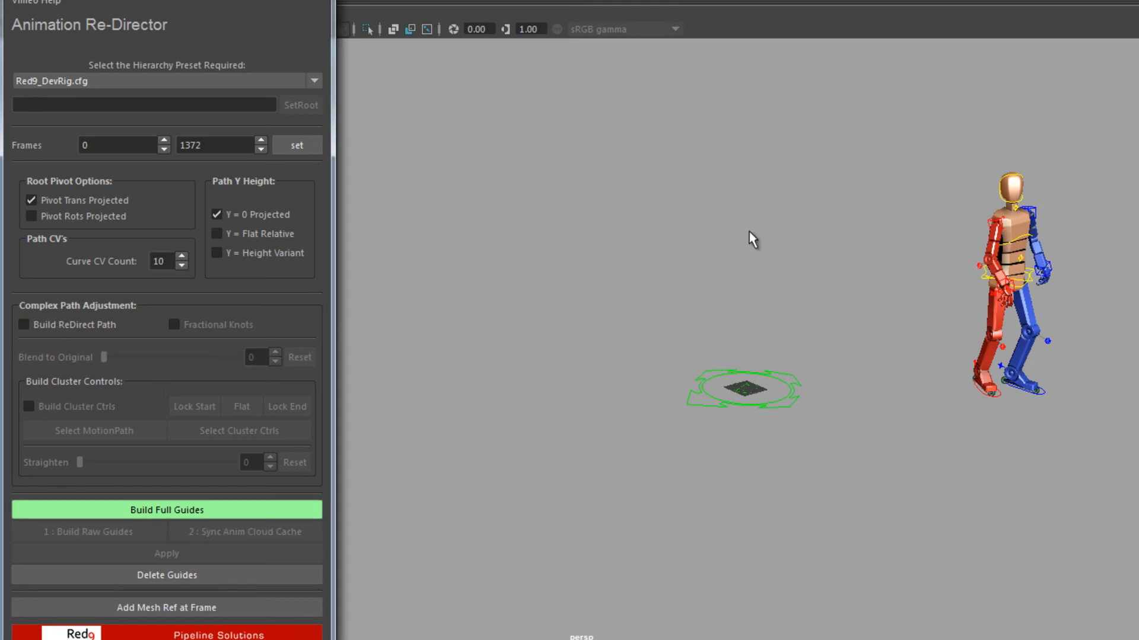
click(61, 330)
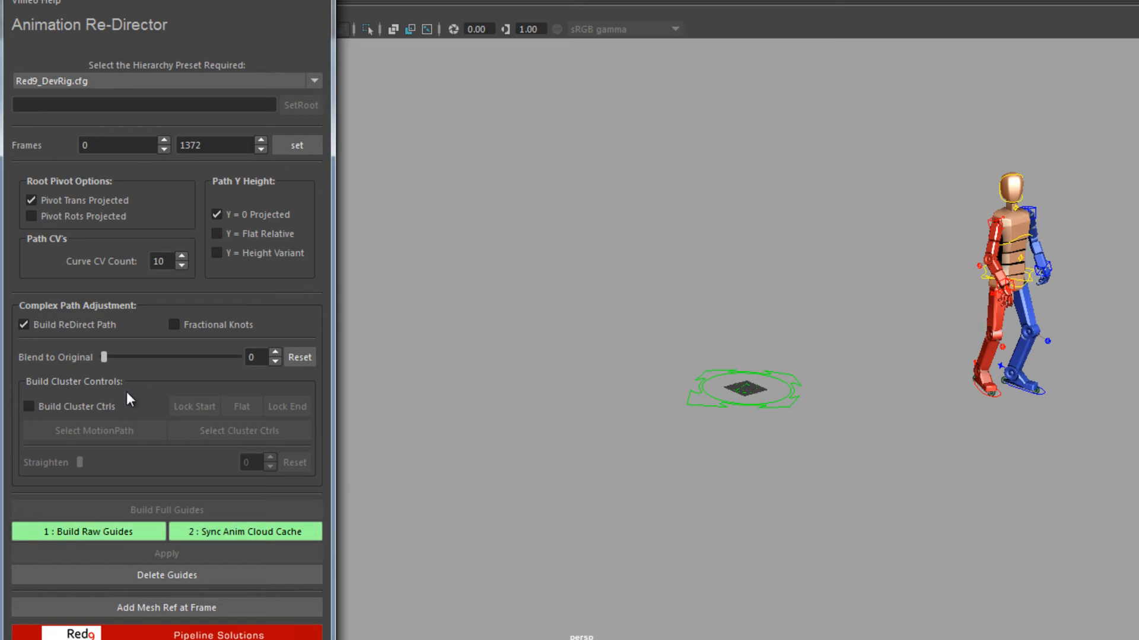
click(27, 325)
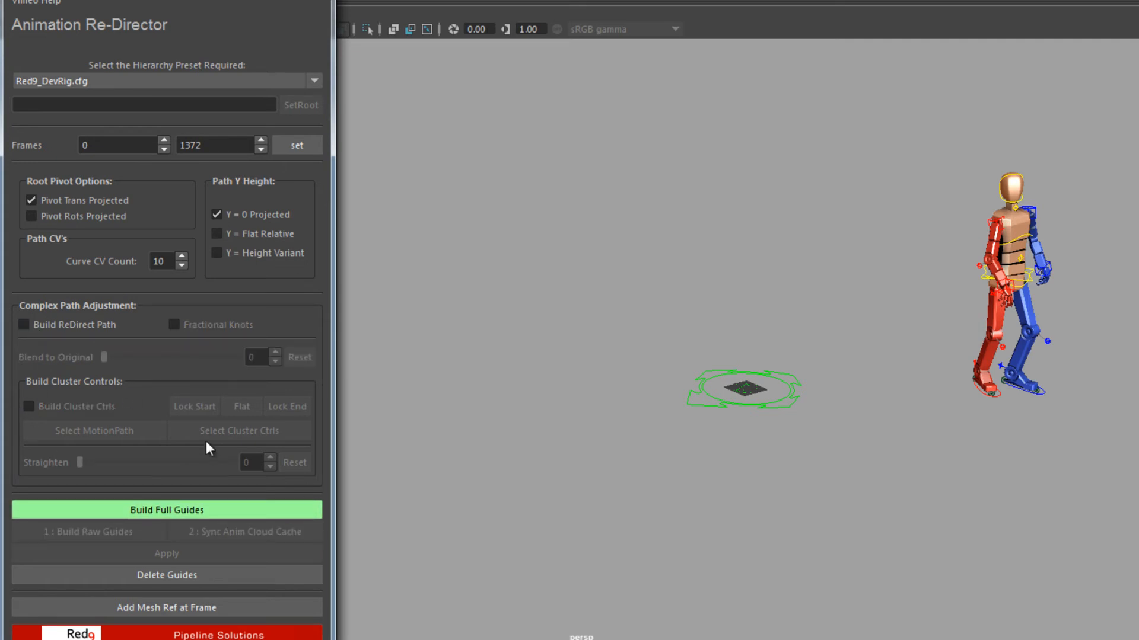
click(52, 331)
click(70, 331)
click(70, 330)
click(70, 330)
click(70, 331)
click(70, 330)
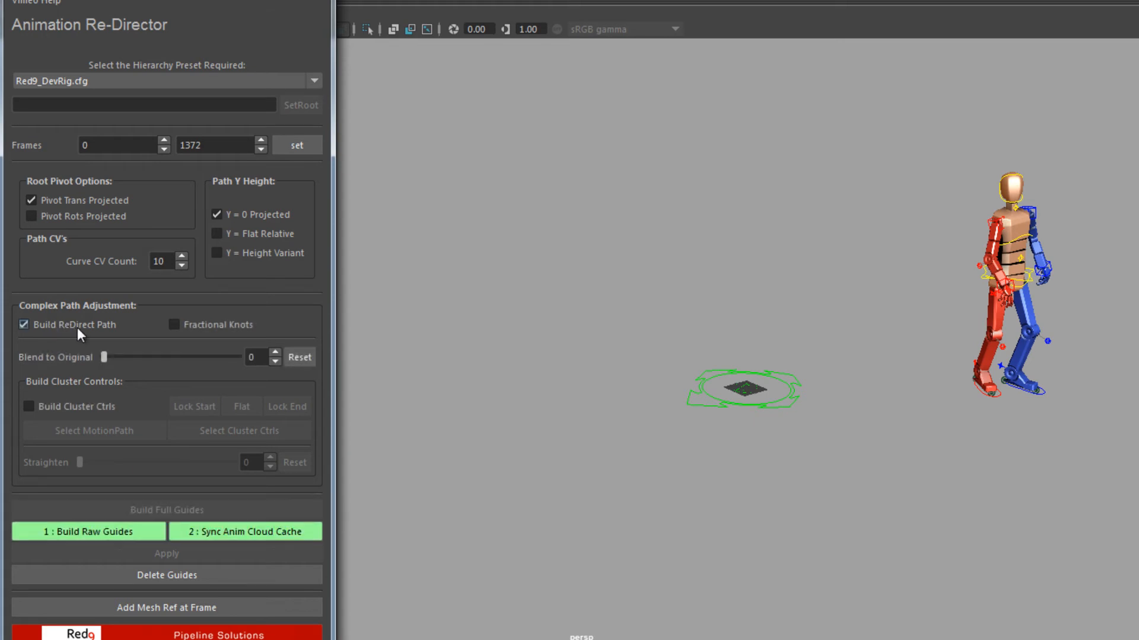
click(53, 331)
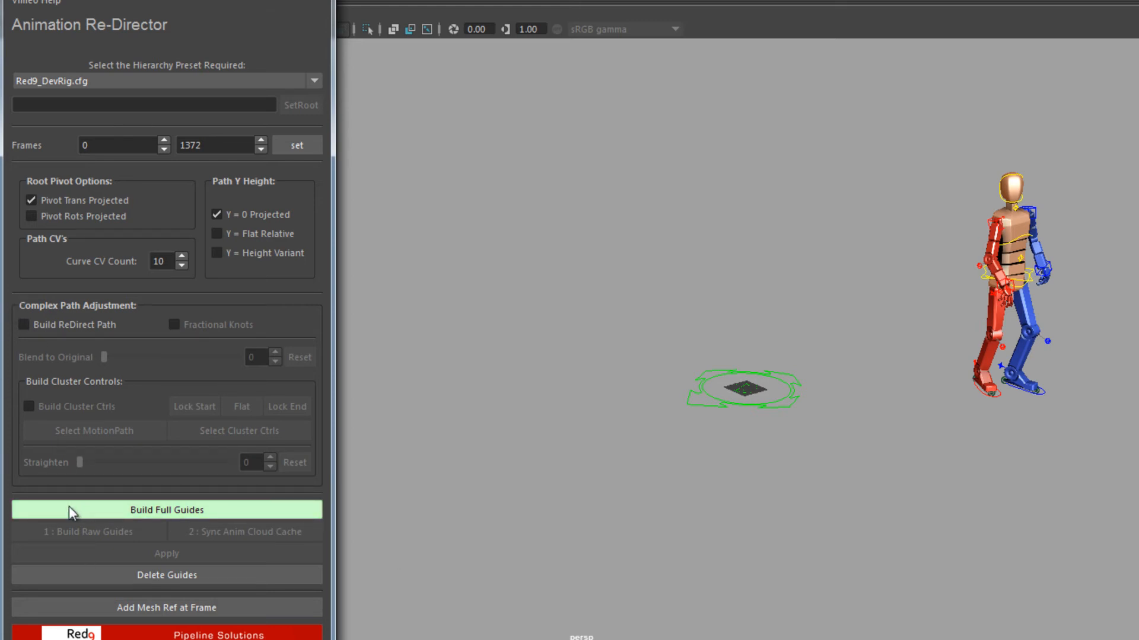
click(52, 325)
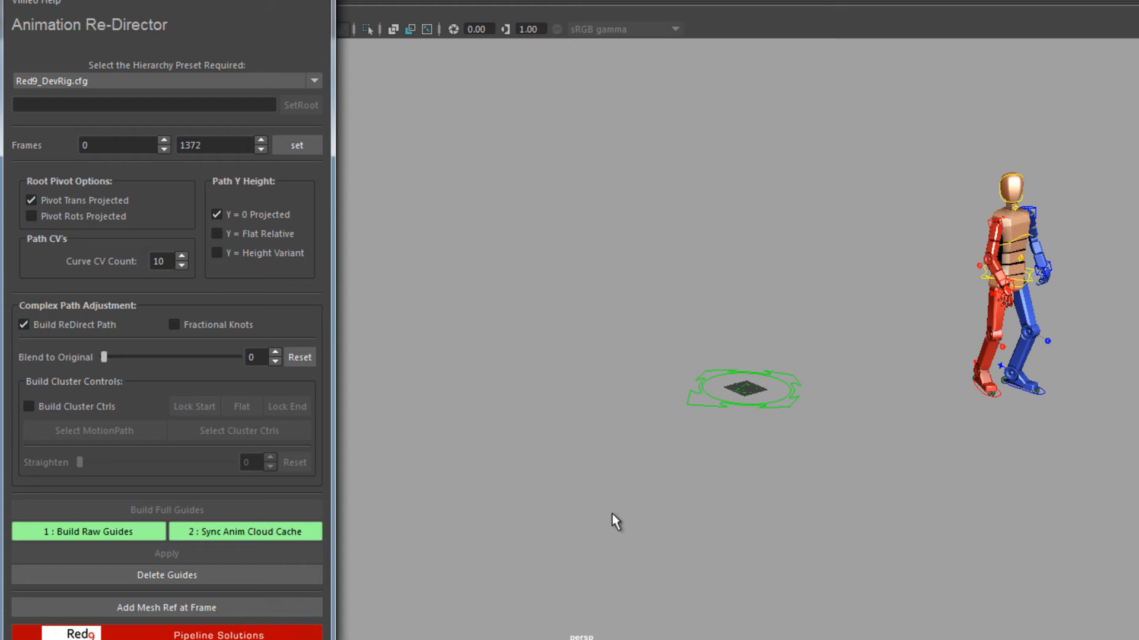
click(64, 326)
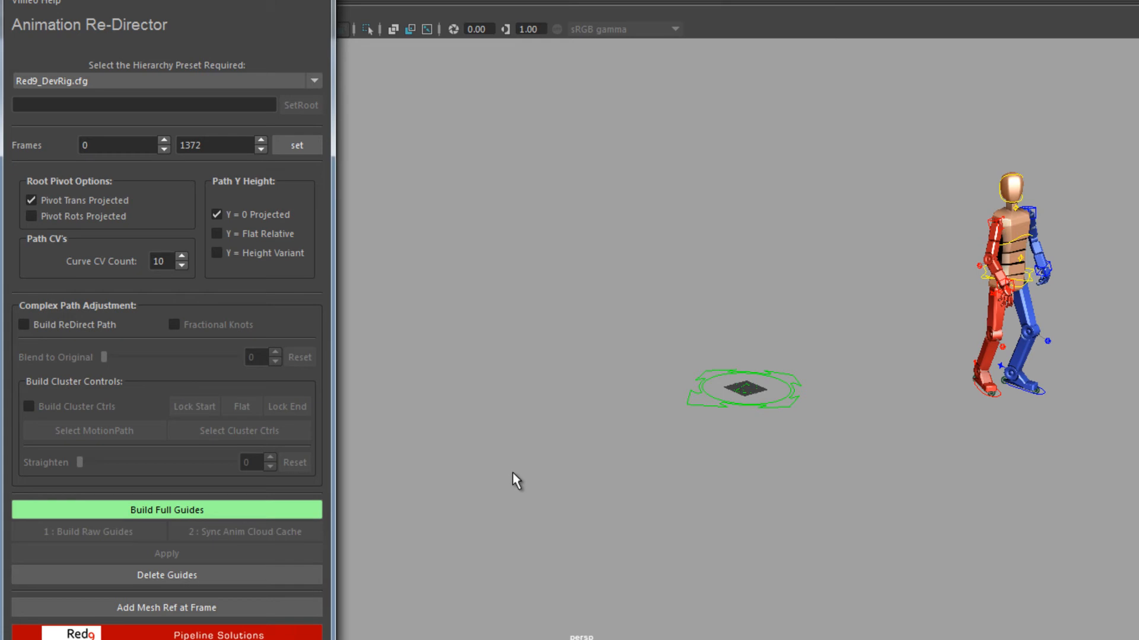
drag(360, 639, 403, 639)
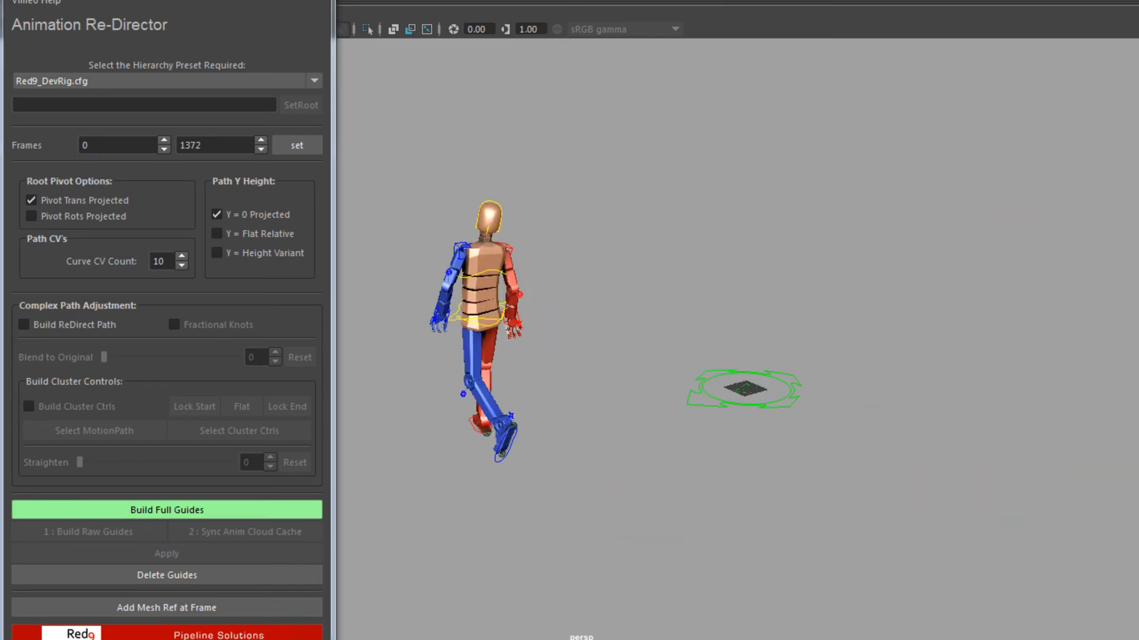
Load the standard rig's WalkSit demo file and scrub its animation to frame 49.
click(516, 0)
mouse_move(588, 156)
mouse_move(764, 163)
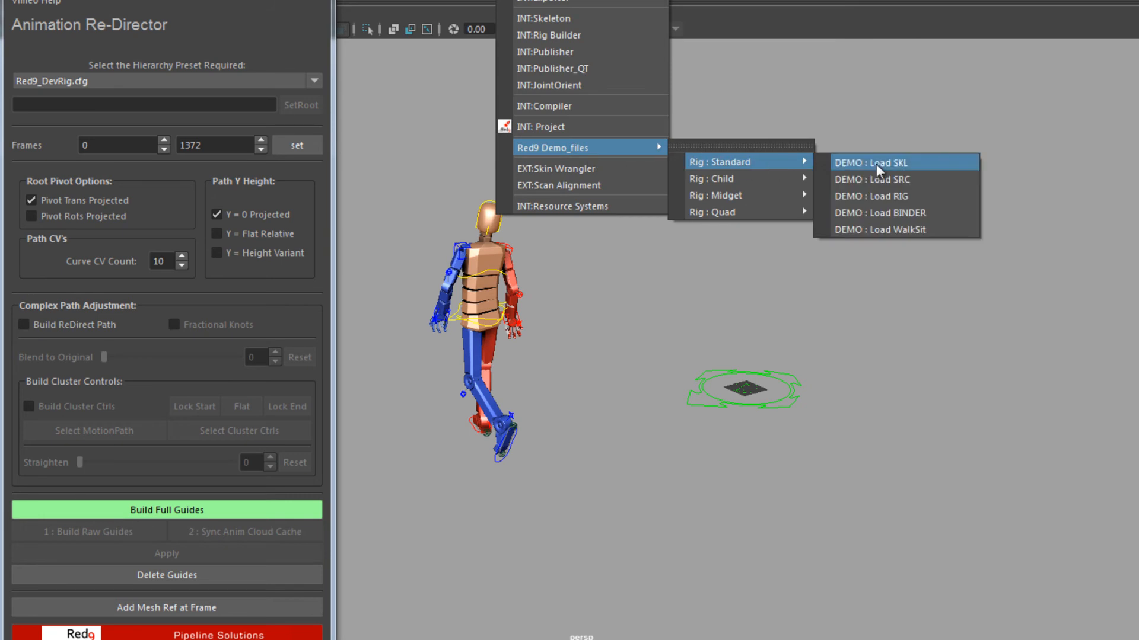
click(925, 229)
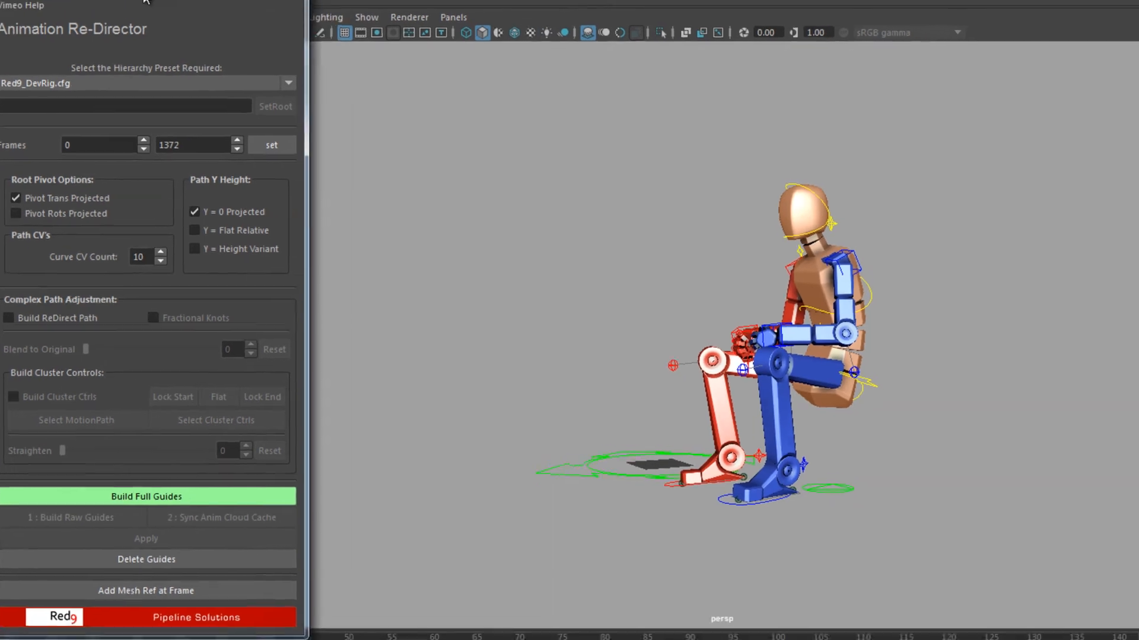
drag(206, 622, 346, 627)
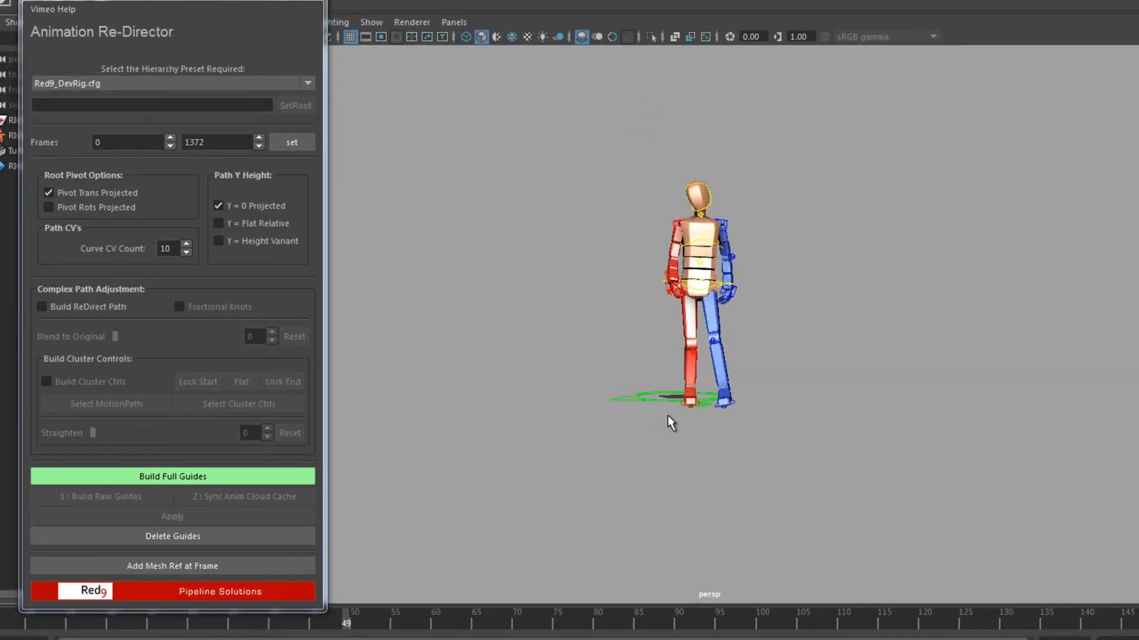
Scrub and play the character's walk-and-sit animation through to the seated pose.
alt+middle_drag(768, 429, 631, 372)
alt+drag(631, 373, 610, 370)
alt+right_drag(609, 368, 658, 355)
alt+middle_drag(667, 325, 669, 394)
drag(121, 623, 281, 622)
alt+drag(560, 384, 563, 360)
alt+right_drag(563, 359, 631, 352)
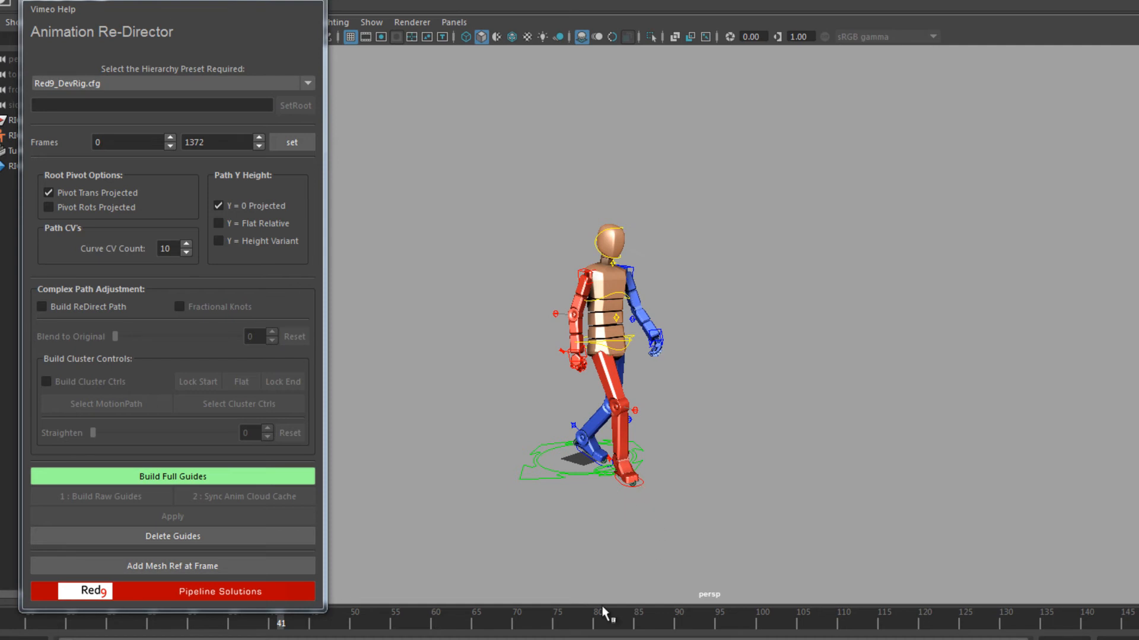
click(642, 482)
drag(289, 627, 21, 619)
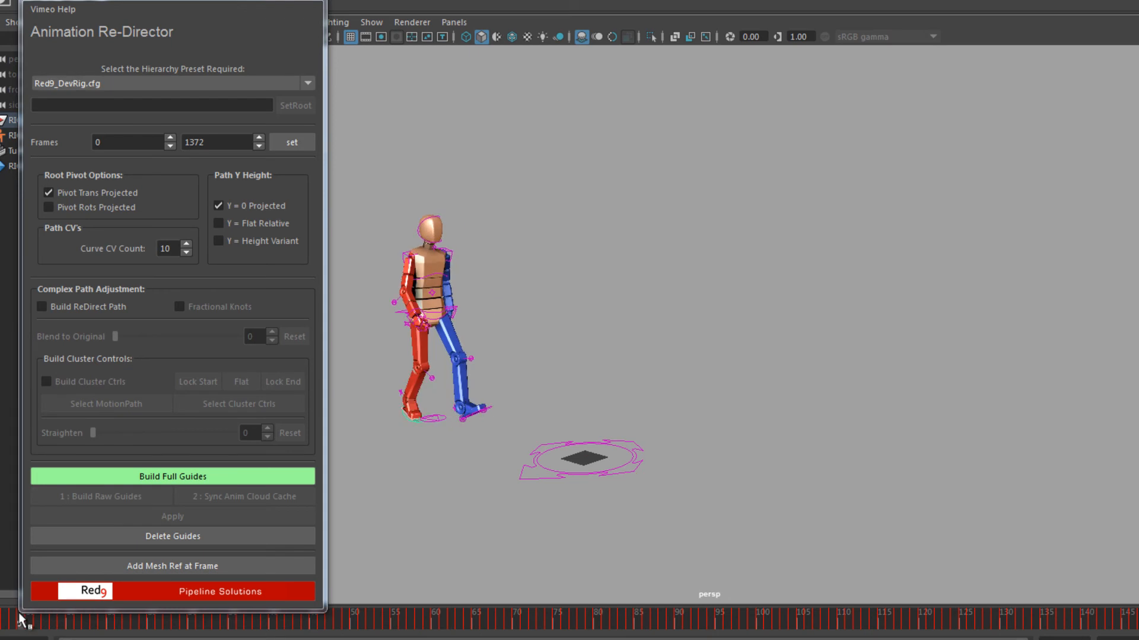
key(alt+v)
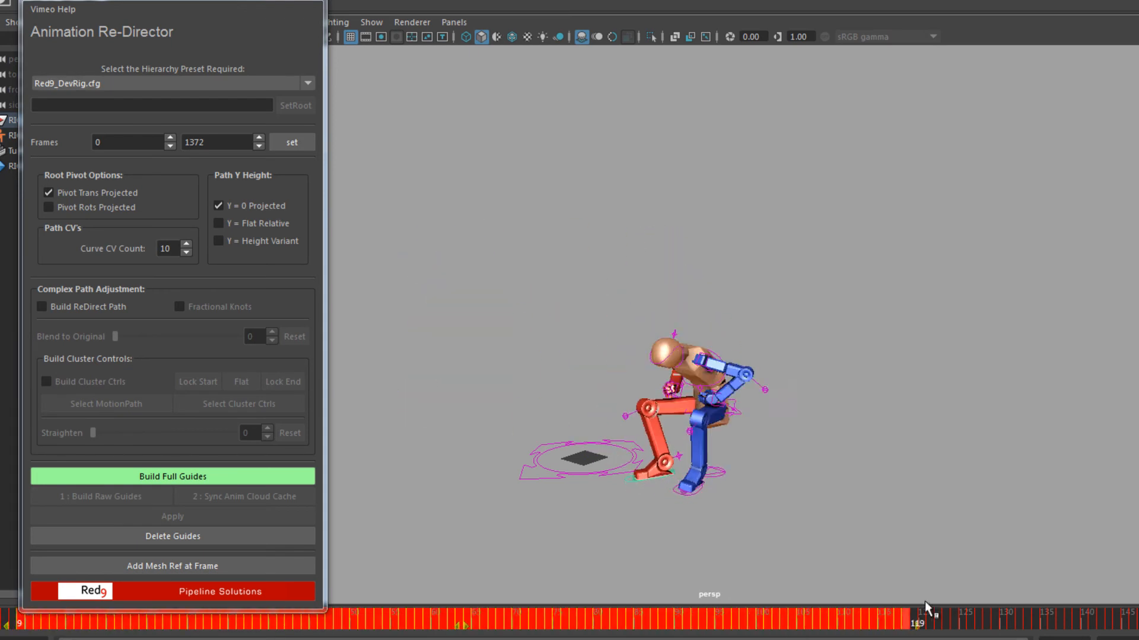
drag(442, 620, 24, 620)
Set the redirect frame range to 0–151 and build the full guides from the left wrist control.
click(303, 143)
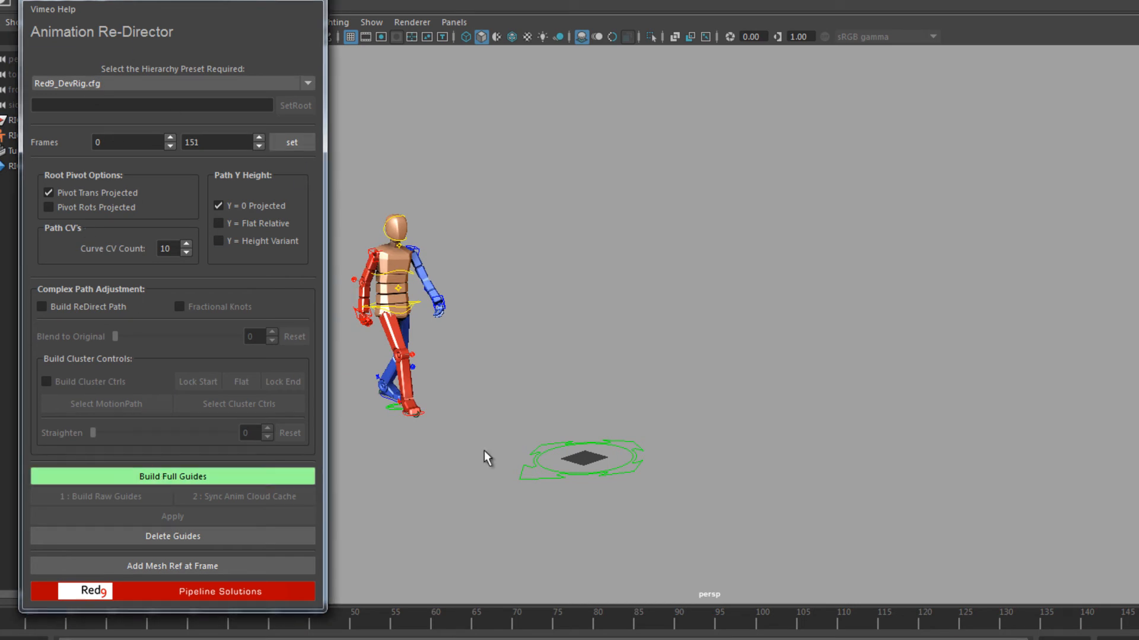
click(424, 410)
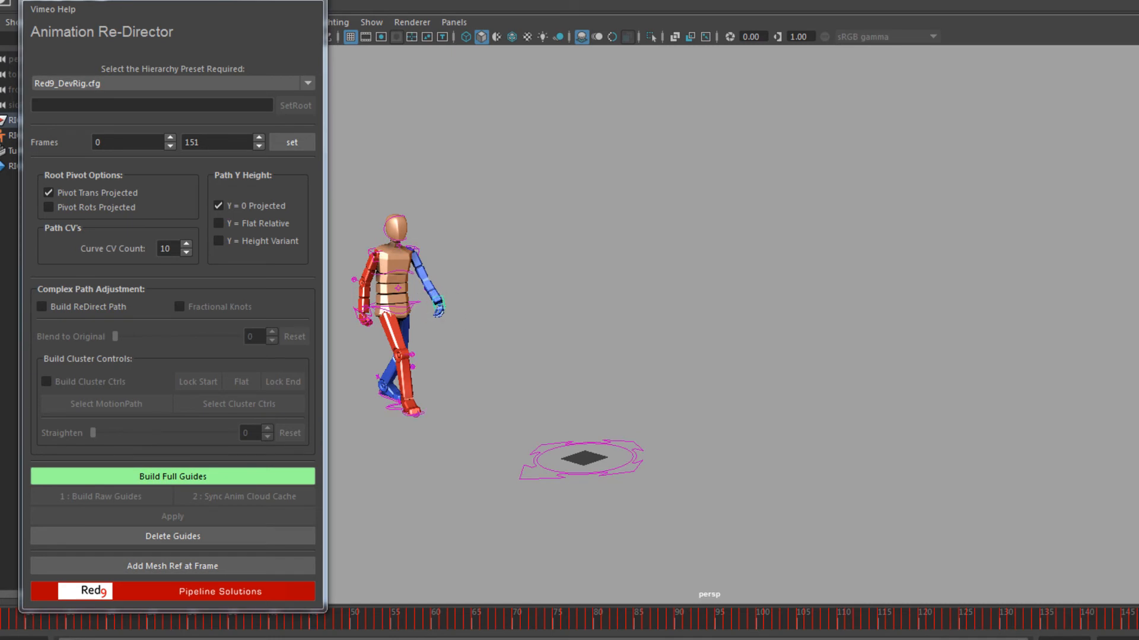
click(154, 477)
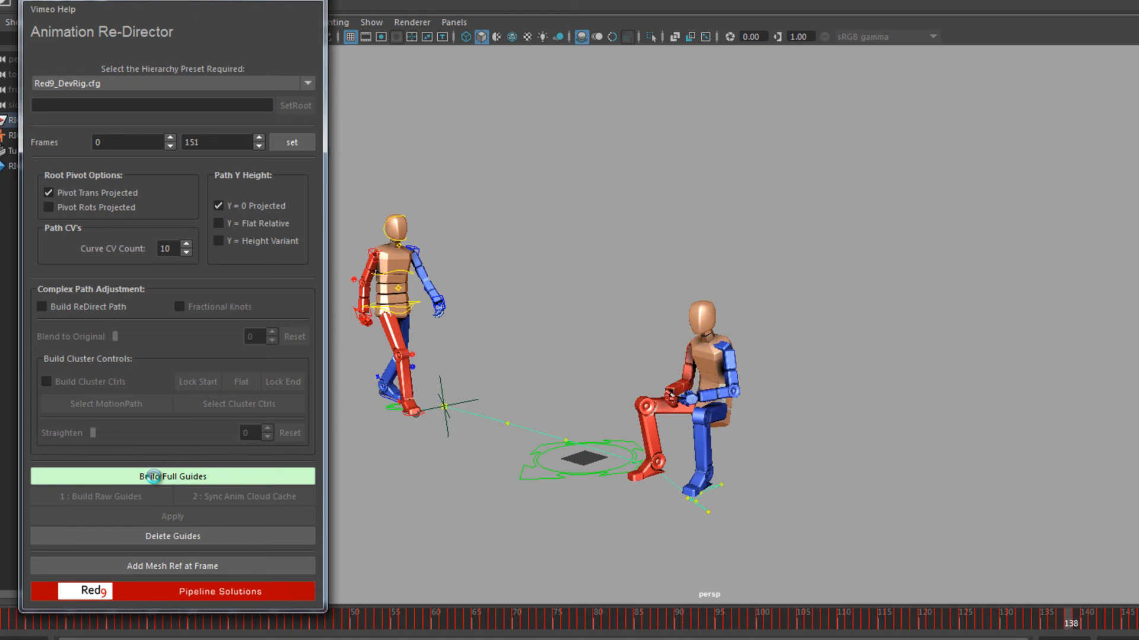
Rotate the redirected animation about its projected root pivot, and delete the guides.
drag(432, 376, 560, 559)
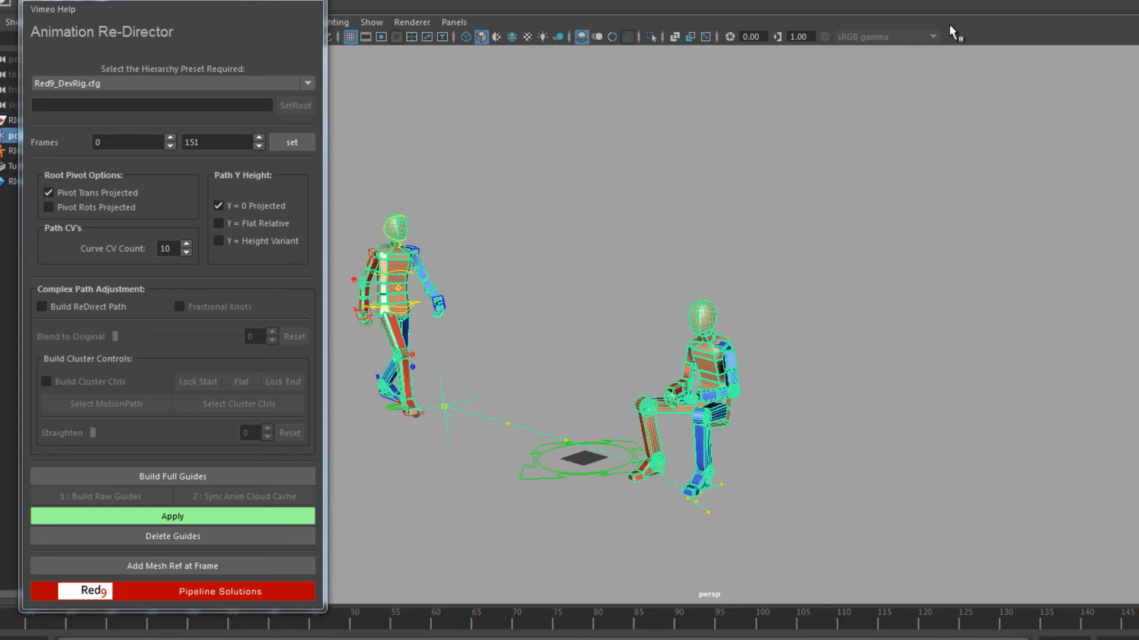
key(e)
drag(907, 317, 861, 319)
mouse_move(554, 425)
mouse_down()
mouse_move(614, 418)
mouse_move(509, 413)
mouse_move(112, 337)
mouse_up()
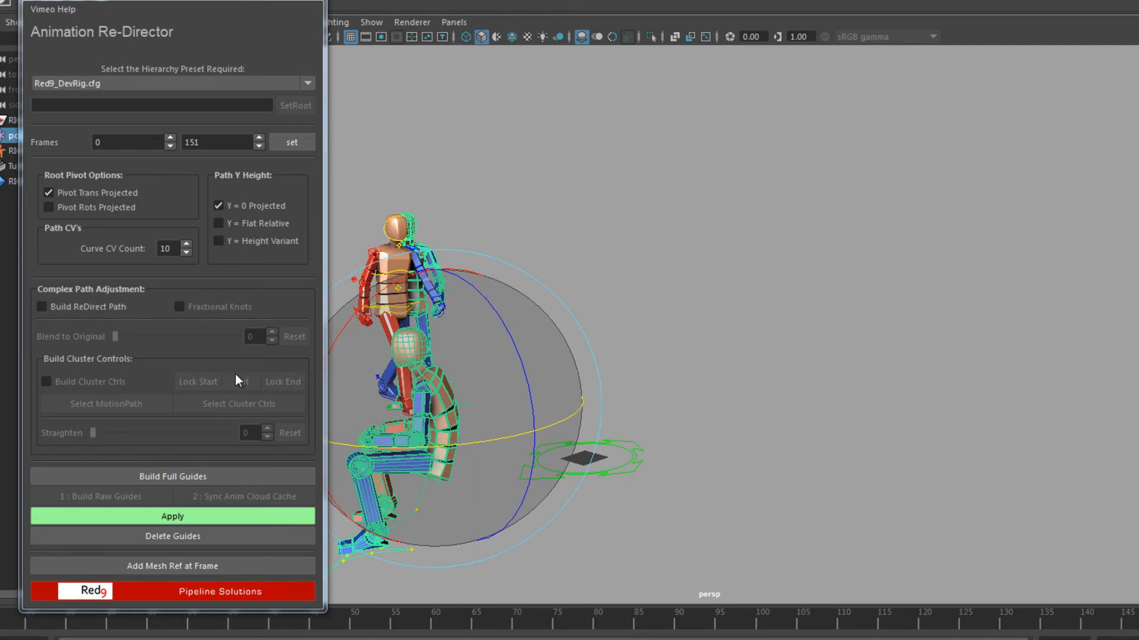
drag(427, 446, 558, 439)
key(ctrl+z)
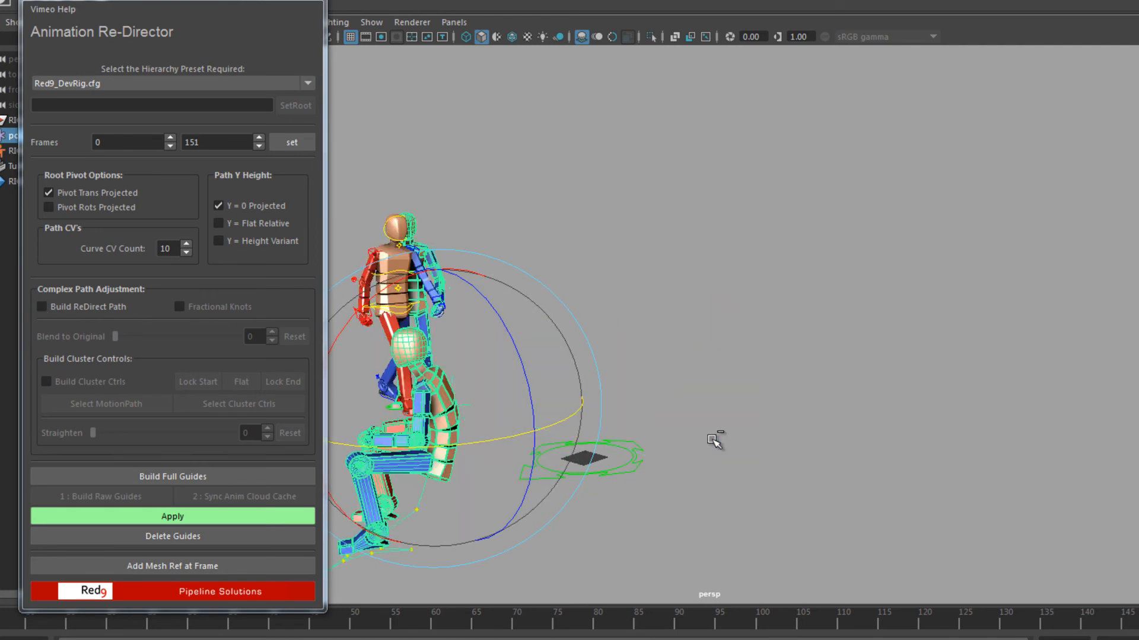
click(156, 537)
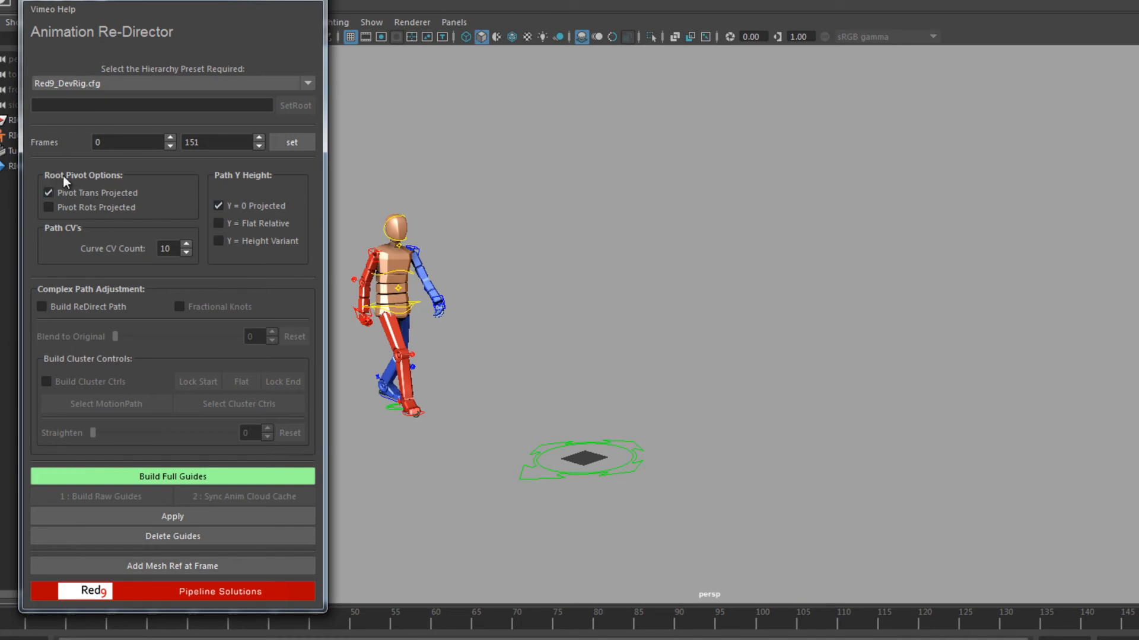
With the left wrist control selected, enable RelativePose in the Red9 PoseManager to show its relative offset methods.
click(444, 295)
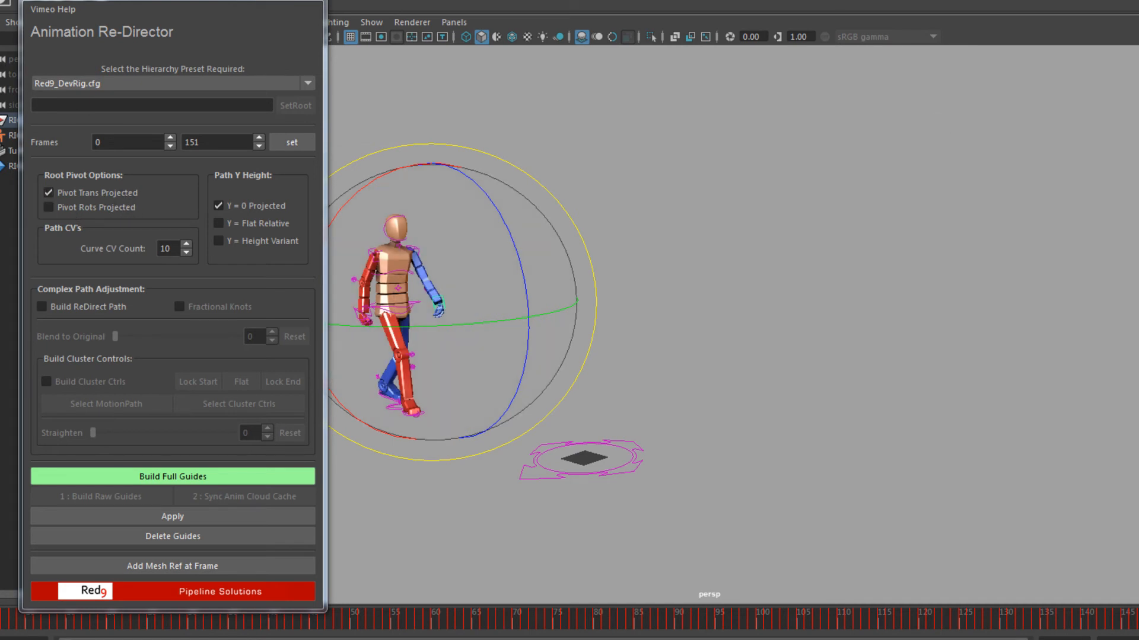
click(387, 14)
click(1055, 191)
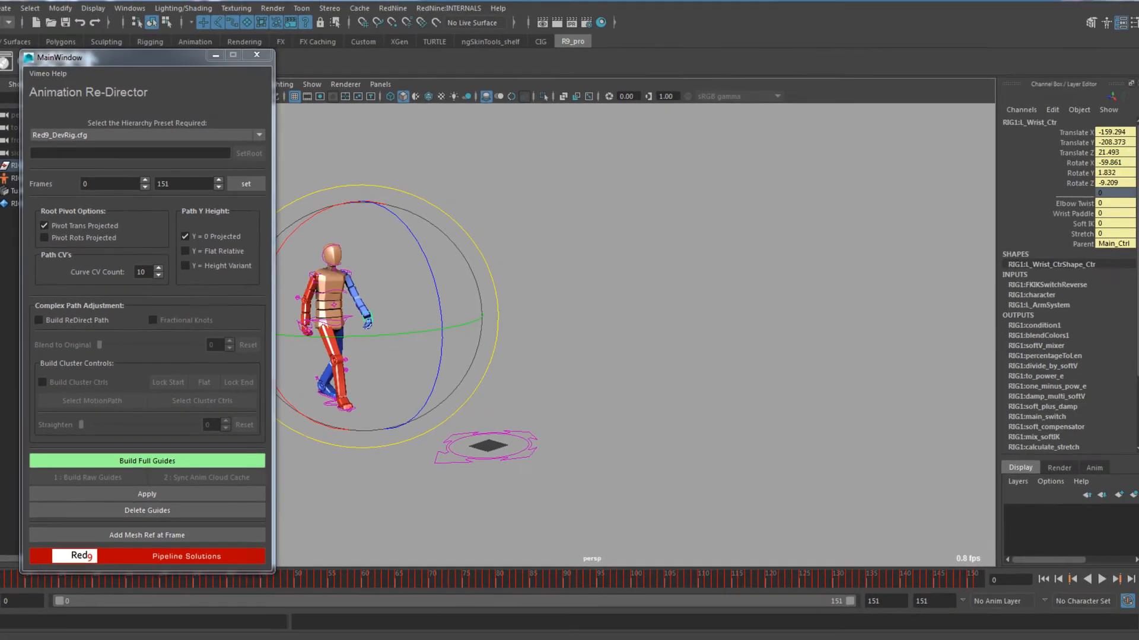
click(1132, 285)
click(1071, 118)
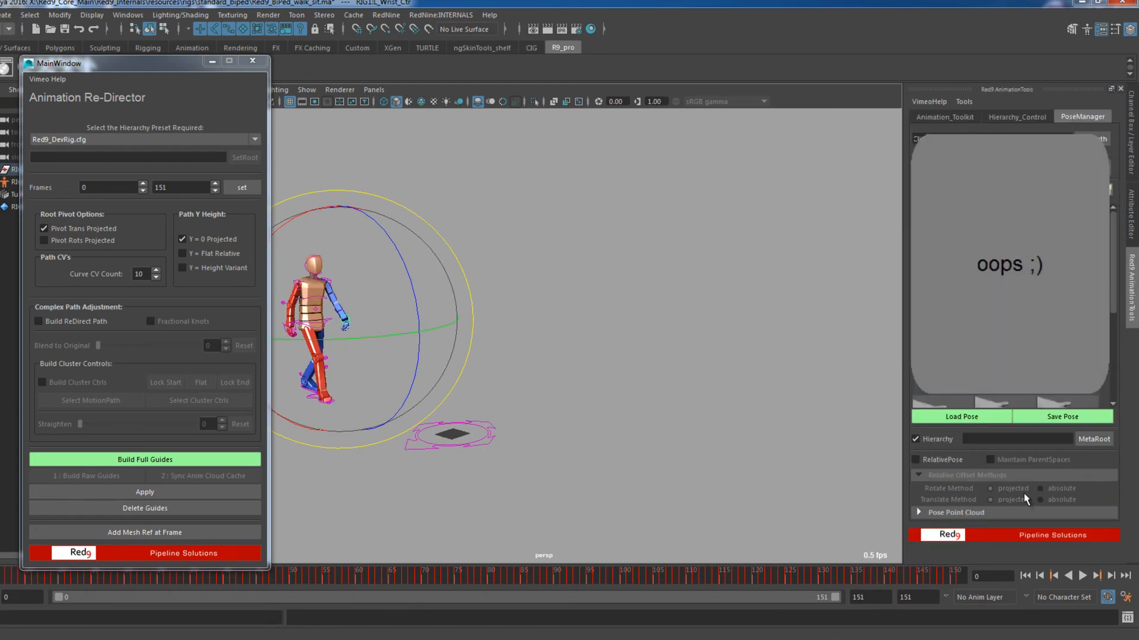
click(923, 459)
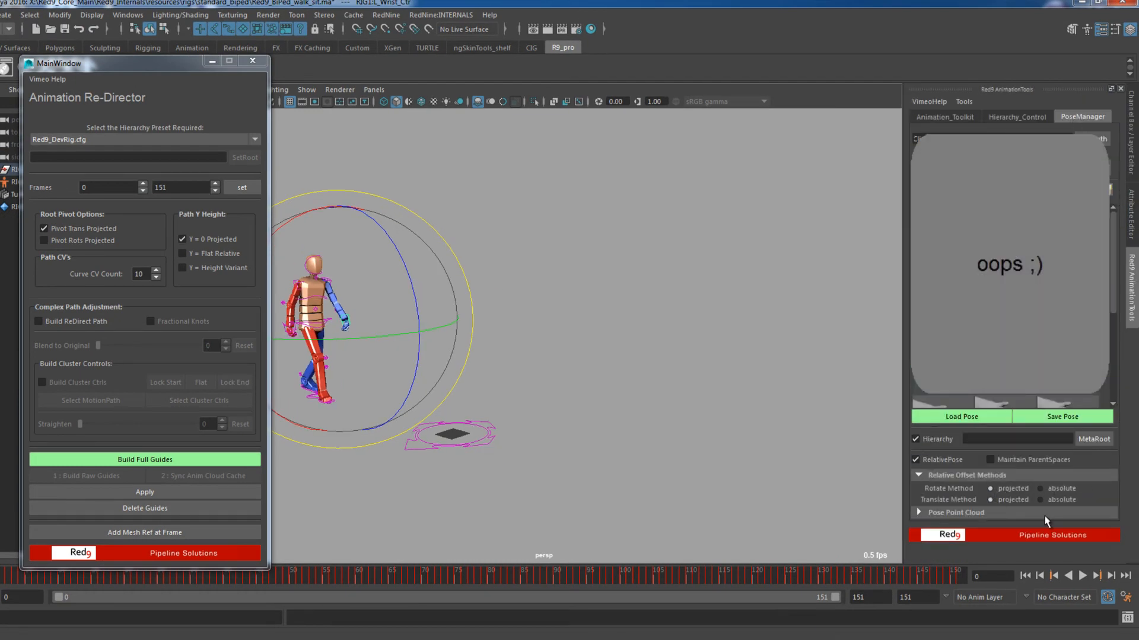
click(1134, 166)
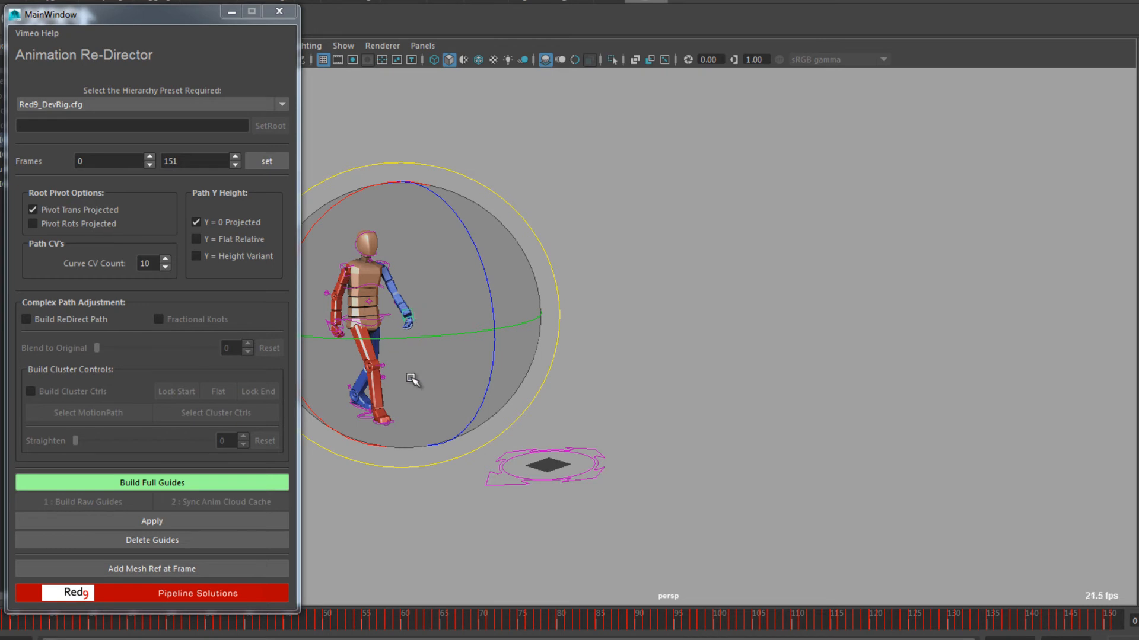
Enable Pivot Rots Projected, build the full guides from the left wrist, and inspect the root pivot's orientation.
alt+middle_drag(444, 559, 735, 477)
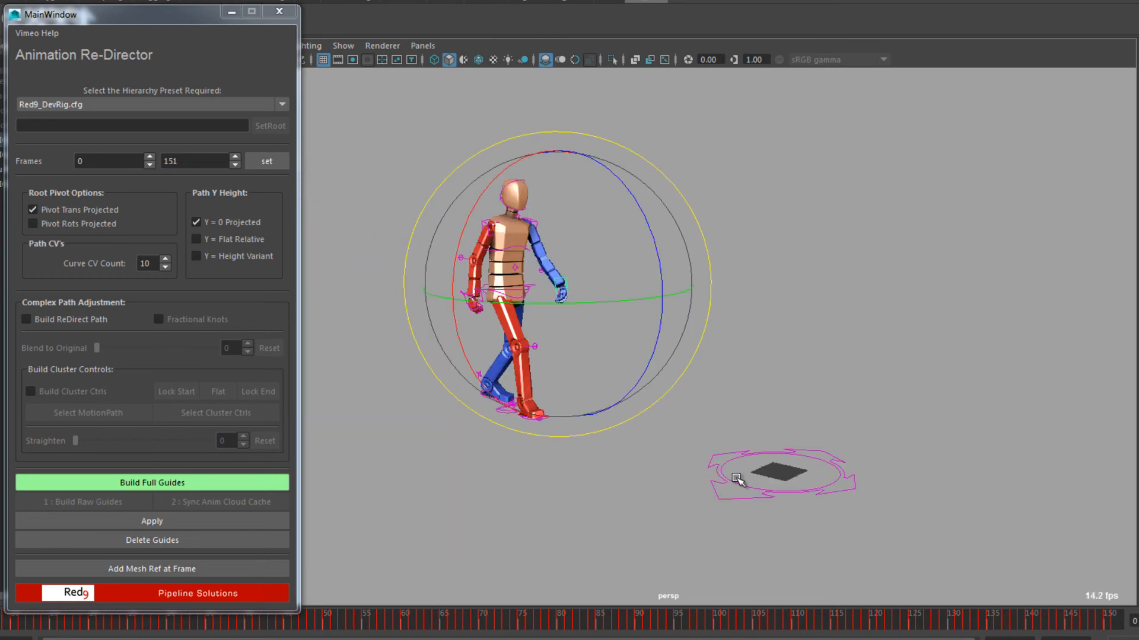
key(w)
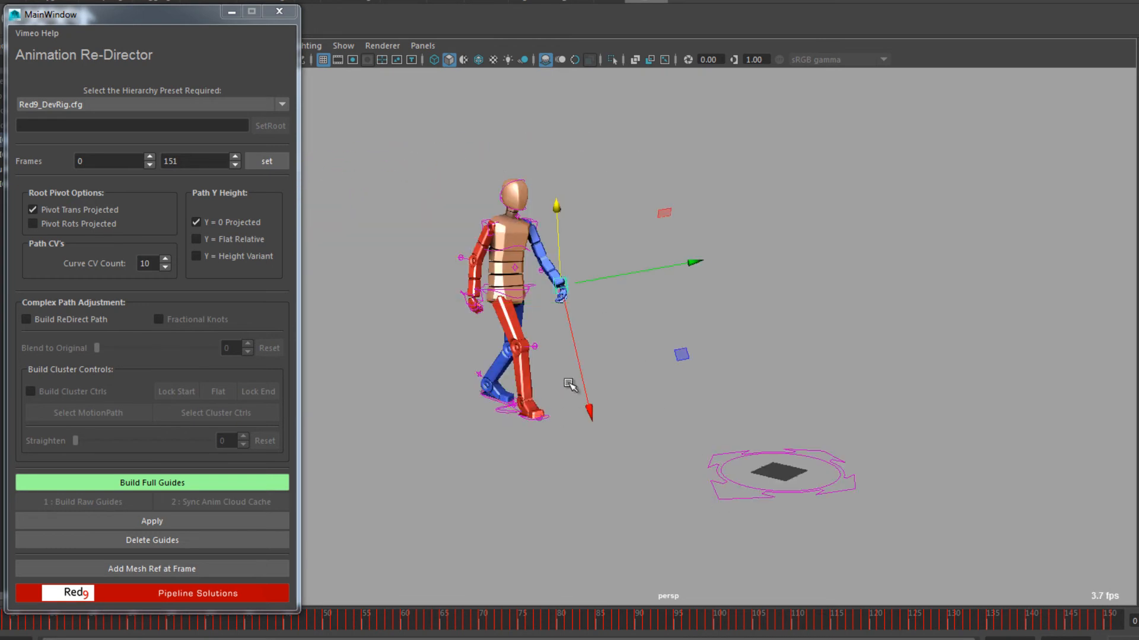
click(80, 225)
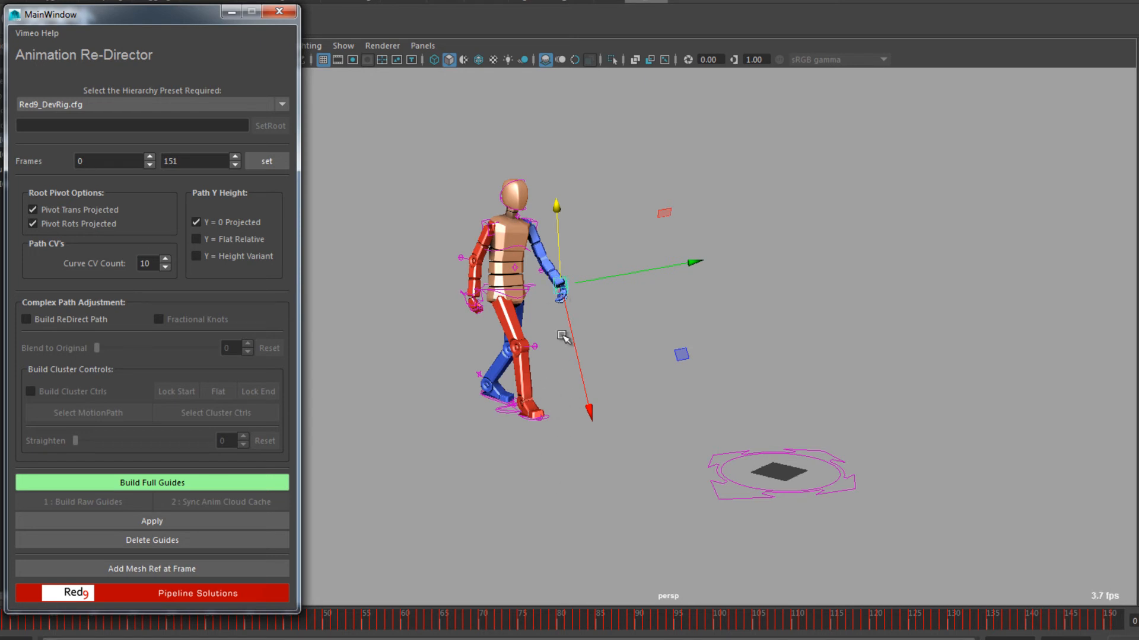
click(161, 480)
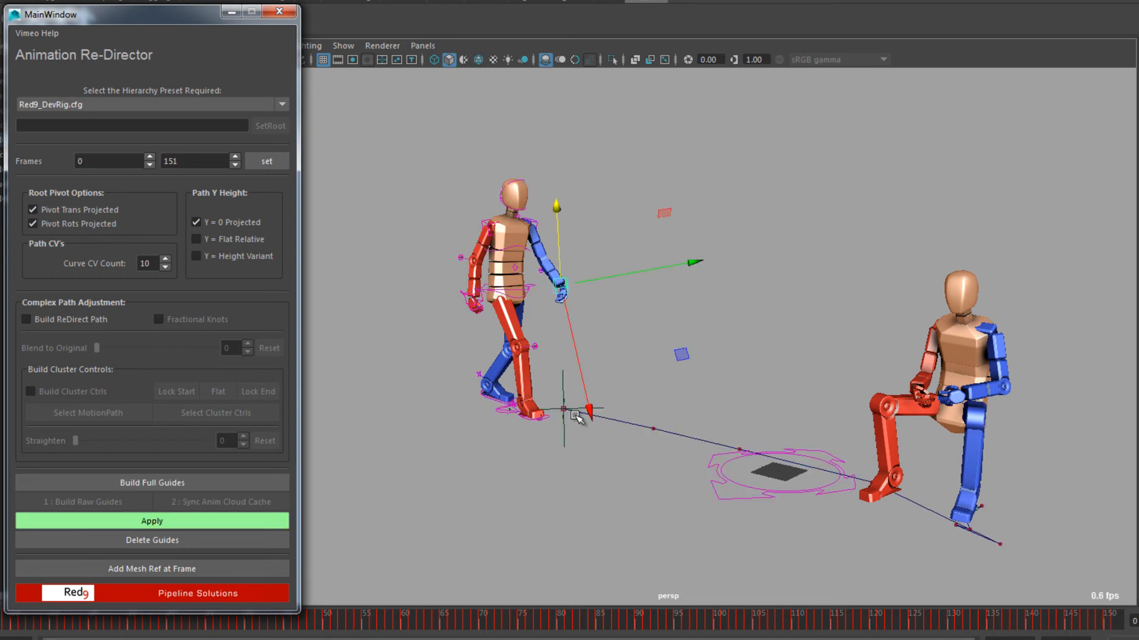
alt+drag(559, 444, 481, 593)
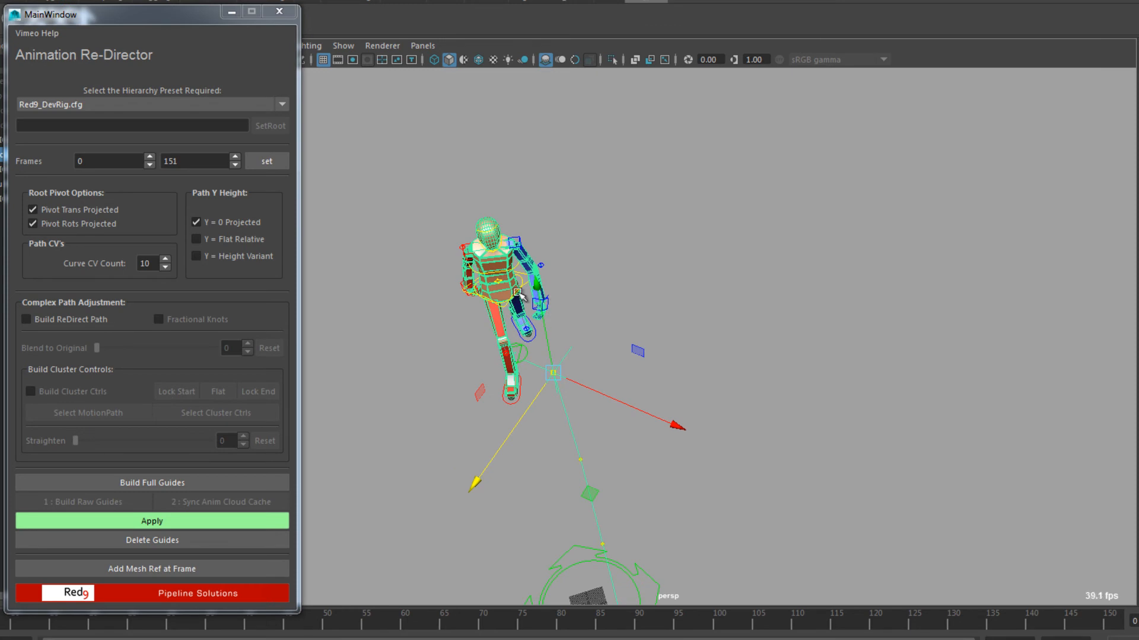
alt+drag(498, 403, 552, 422)
alt+drag(512, 470, 537, 331)
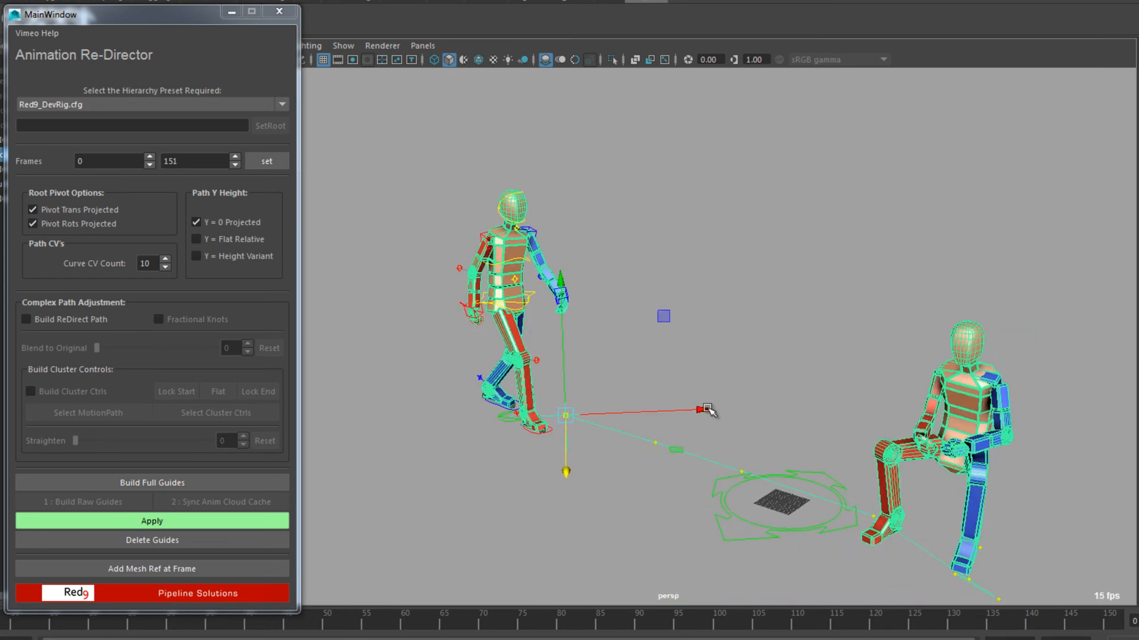
Delete the guides, reselect the left wrist control, and leave only Pivot Trans Projected enabled for the root pivot.
click(176, 541)
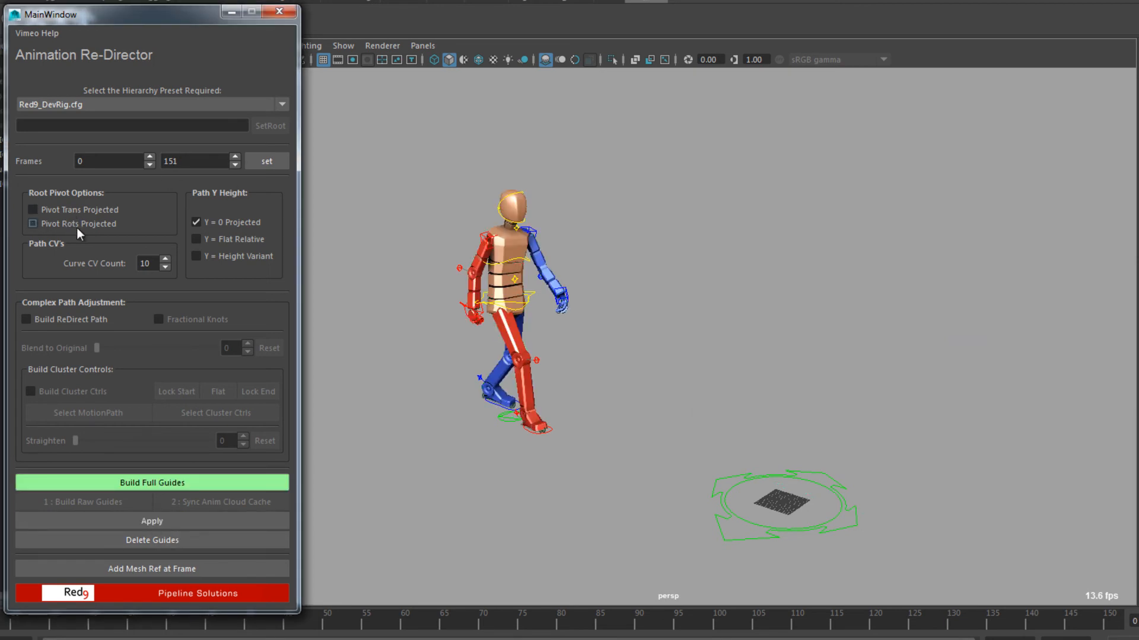
click(562, 291)
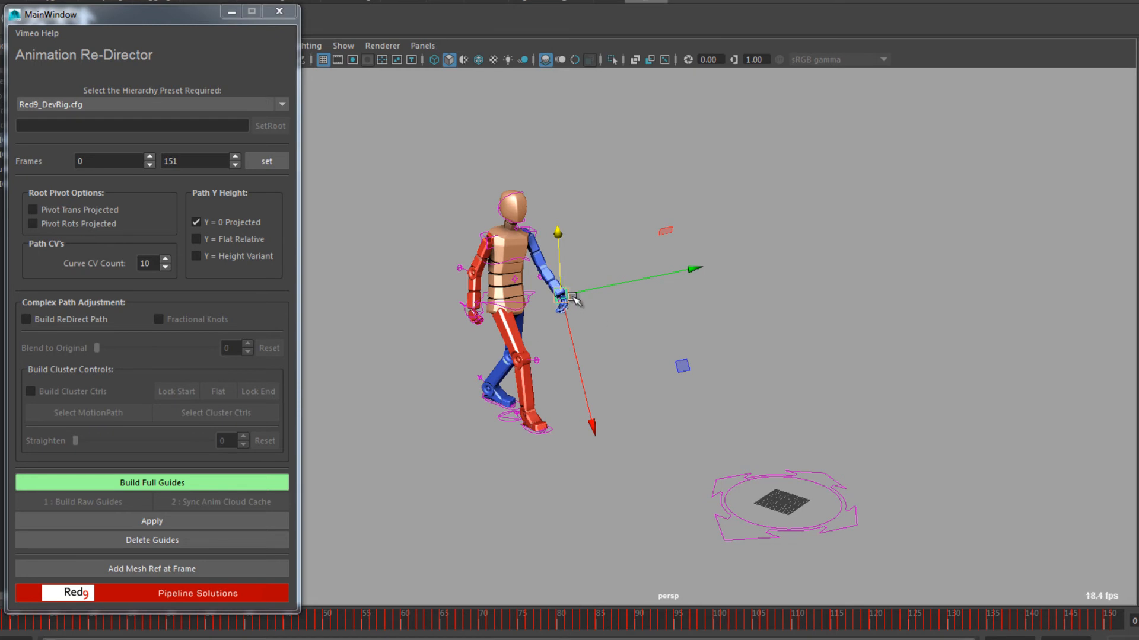
alt+drag(575, 335, 572, 319)
alt+right_drag(572, 318, 685, 474)
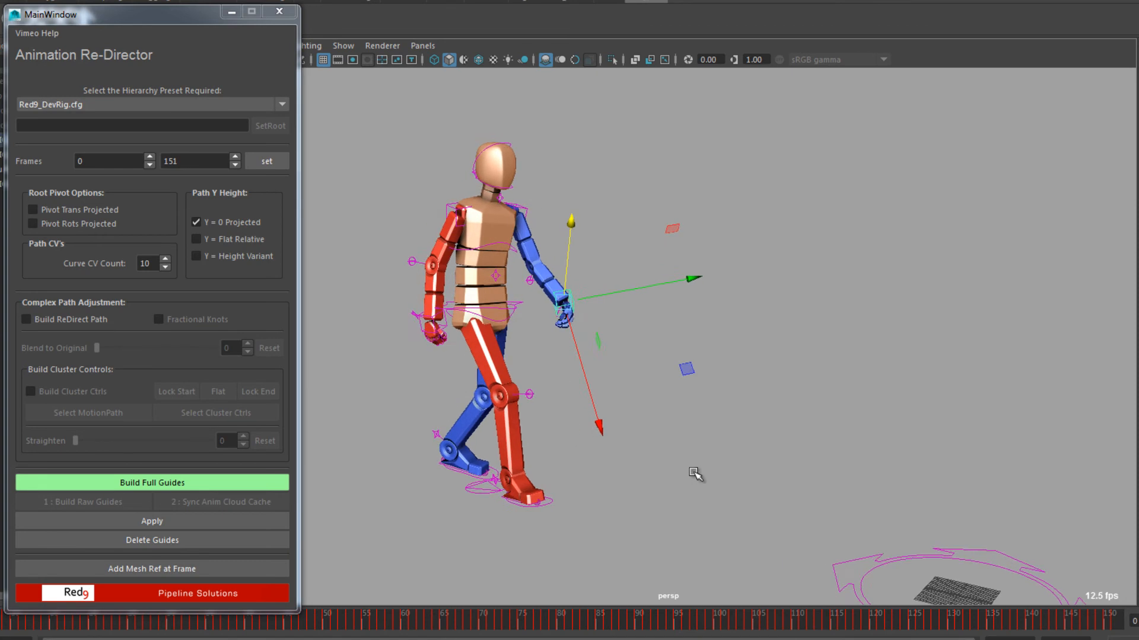
alt+middle_drag(685, 475, 673, 425)
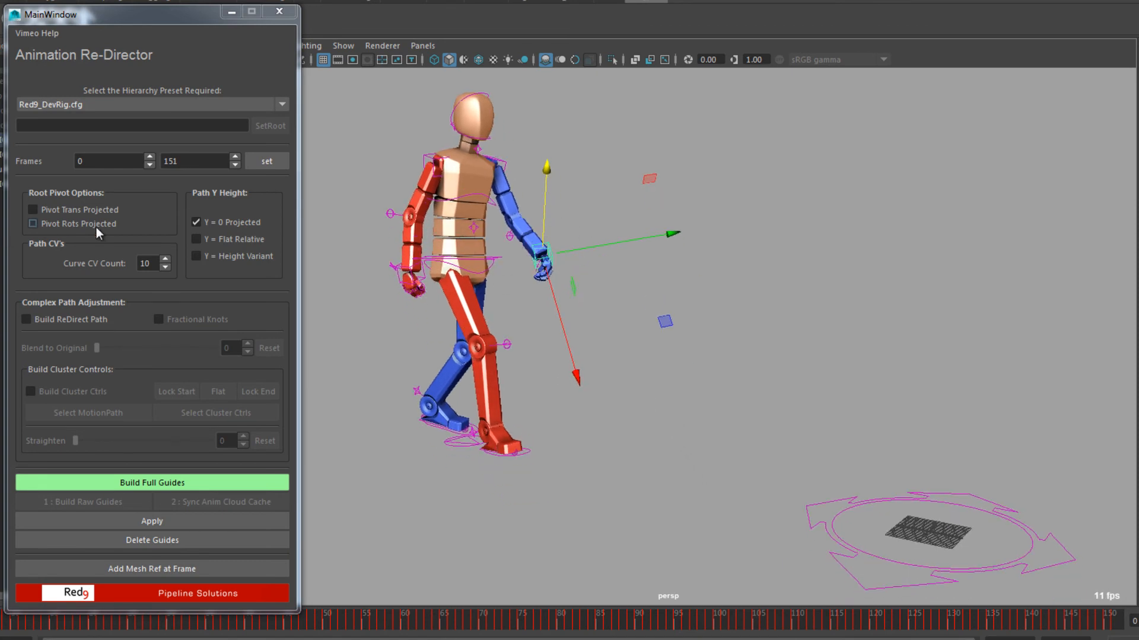
click(76, 209)
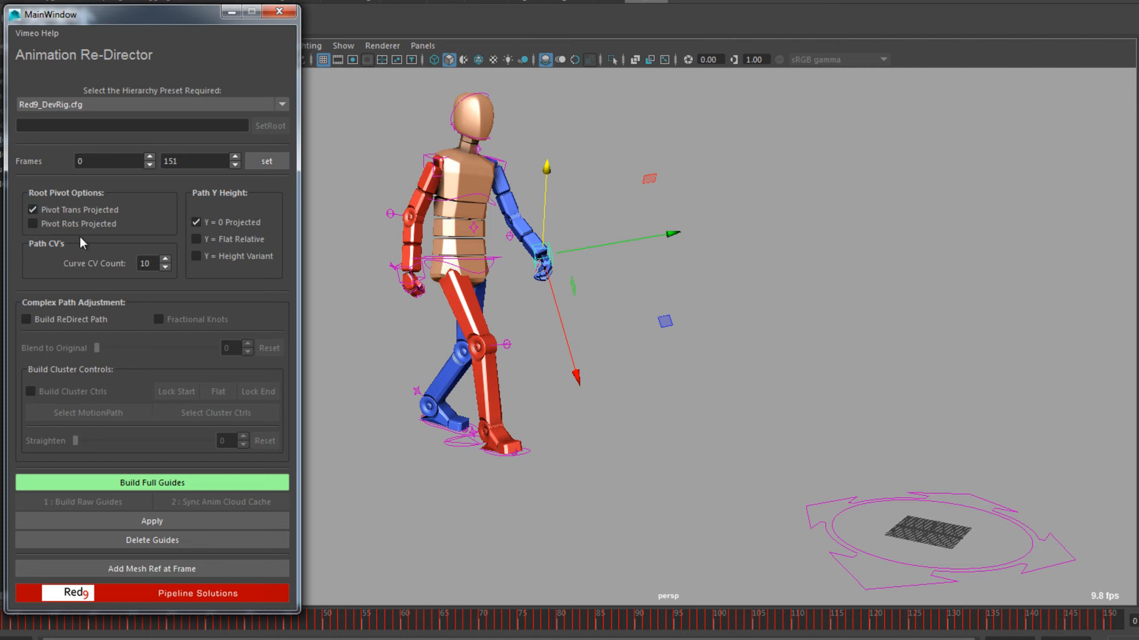
Set the path height to Y = Flat Relative, build the full guides, and frame both characters with the path.
click(81, 211)
click(240, 240)
click(214, 485)
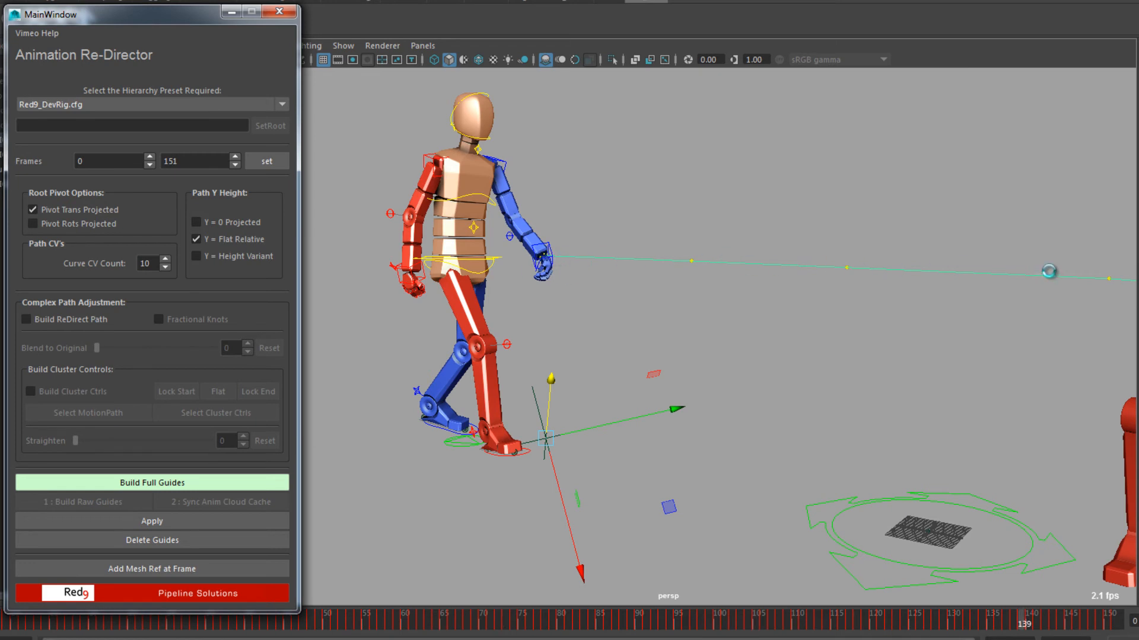
key(a)
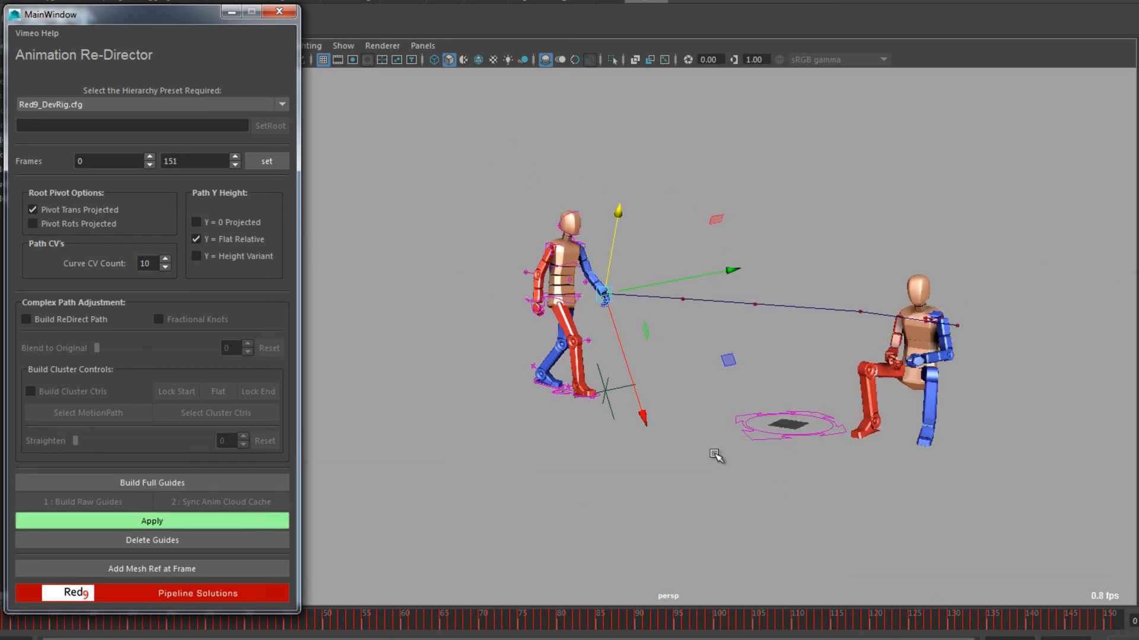
mouse_move(715, 429)
alt+mouse_down()
mouse_move(701, 407)
mouse_move(739, 397)
mouse_move(714, 406)
alt+mouse_up()
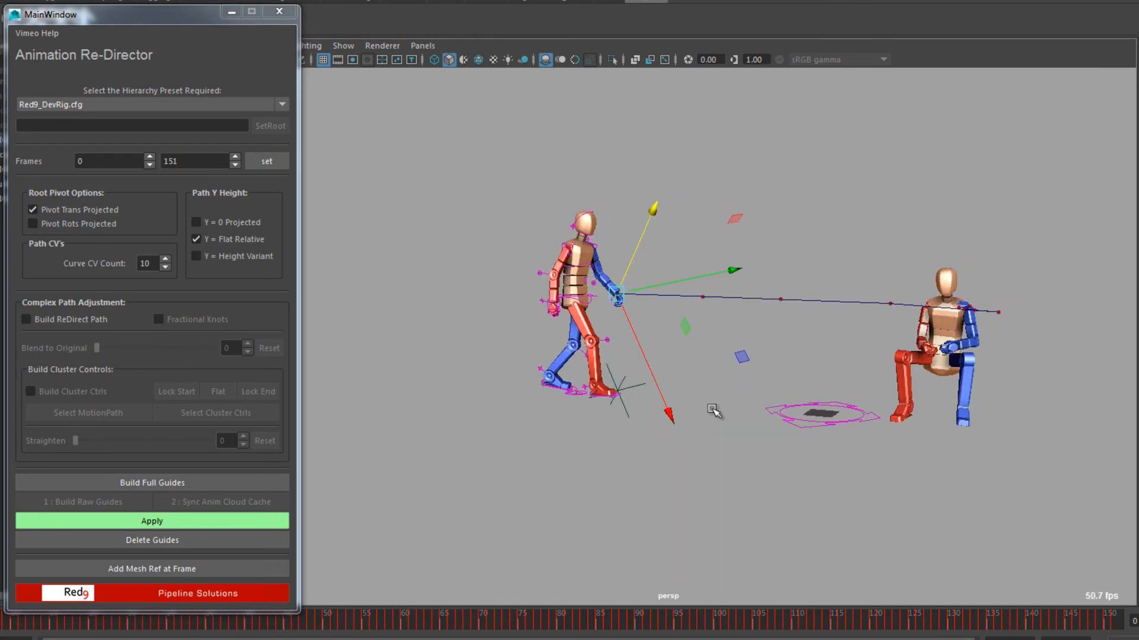
Replace the guides with a full set built using Y = Height Variant, and select the root pivot.
click(191, 540)
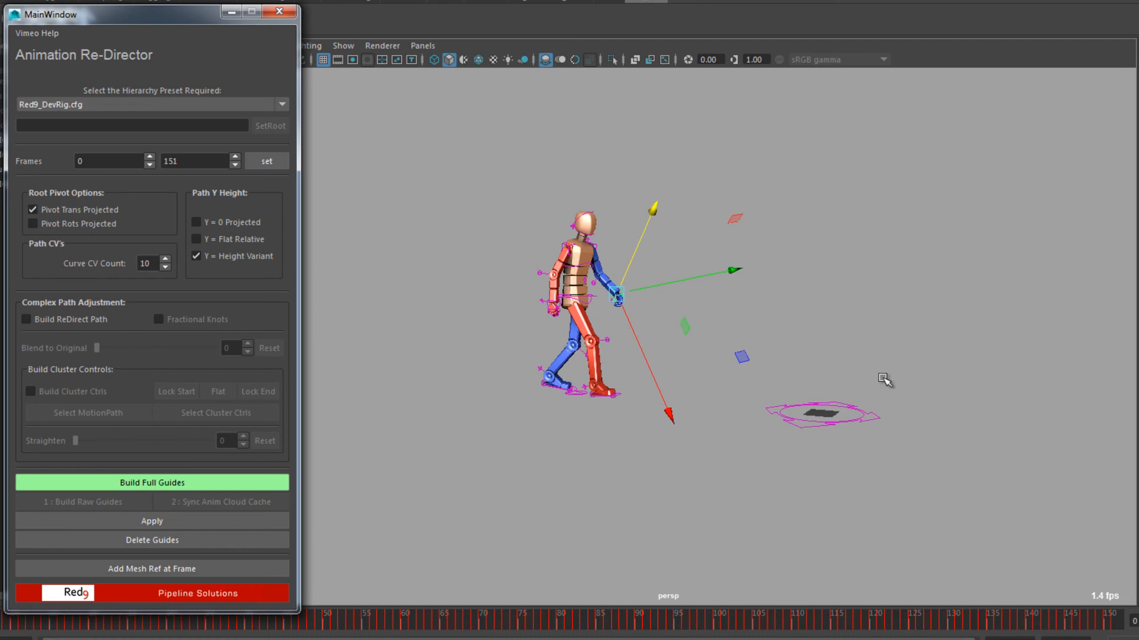
click(213, 483)
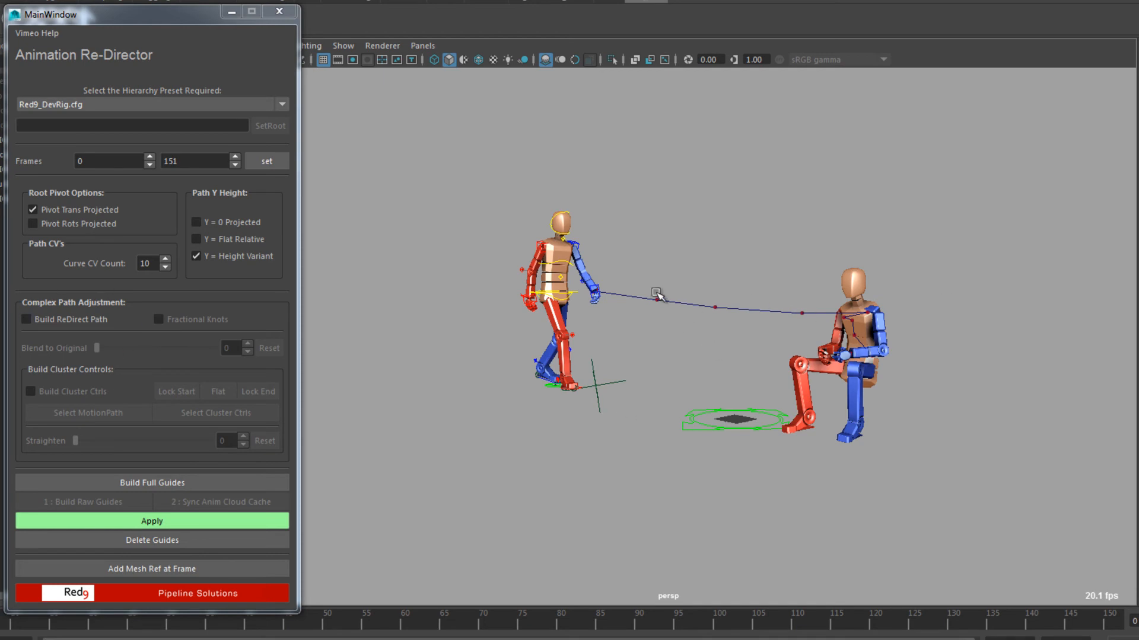
alt+right_drag(786, 389, 839, 389)
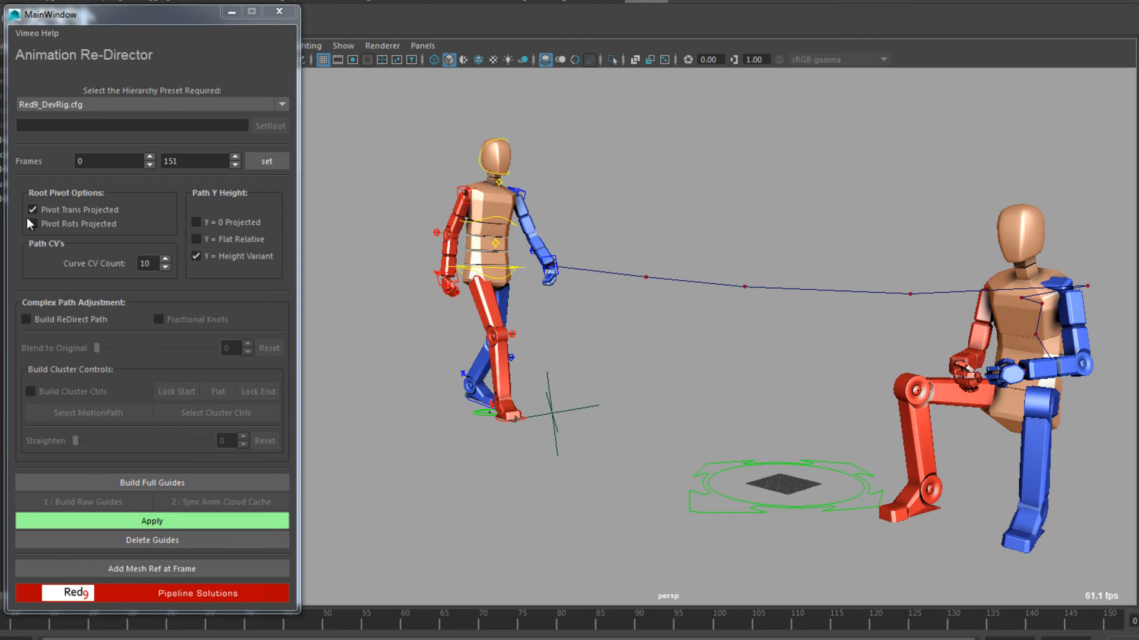
click(562, 451)
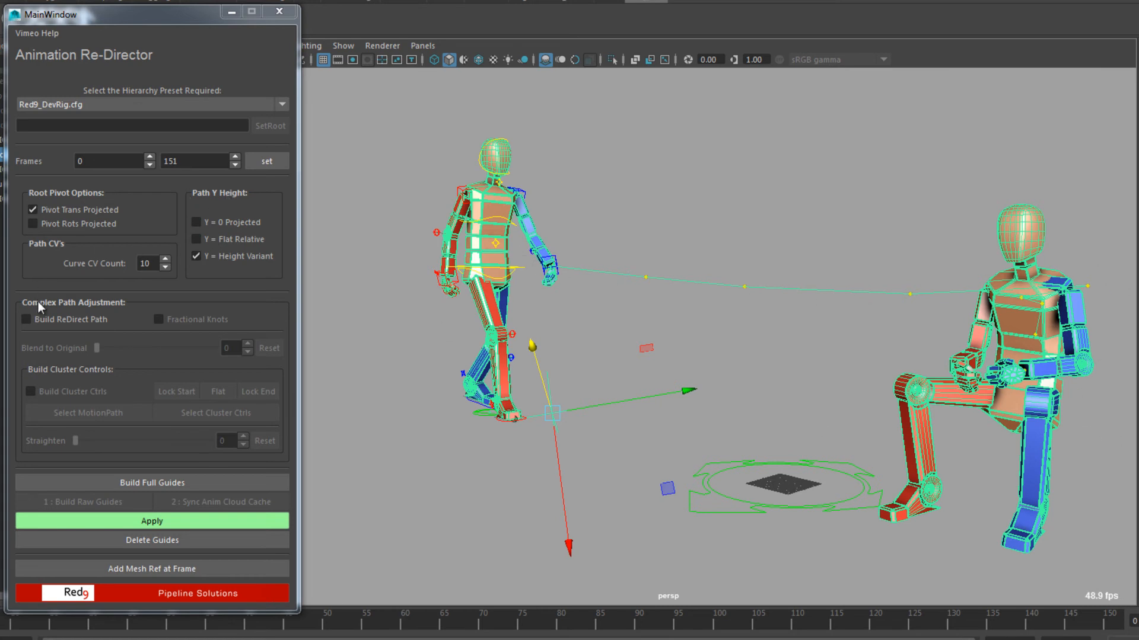
Delete the guides and reopen the Animation Re-Director window with its default settings, placing it clear of the characters.
click(183, 540)
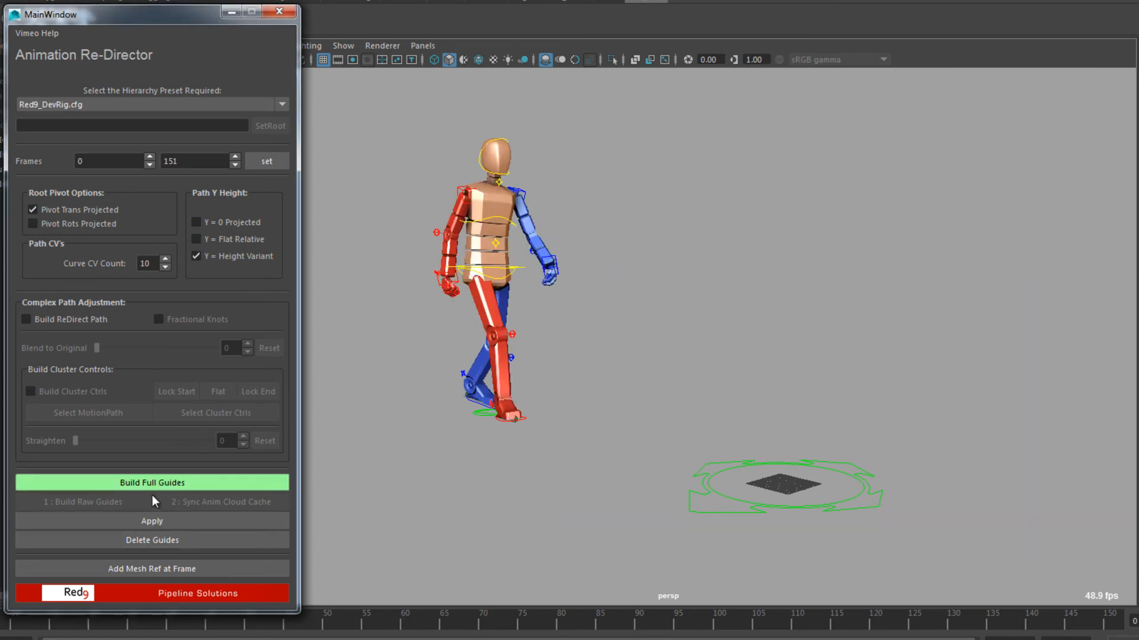
click(433, 0)
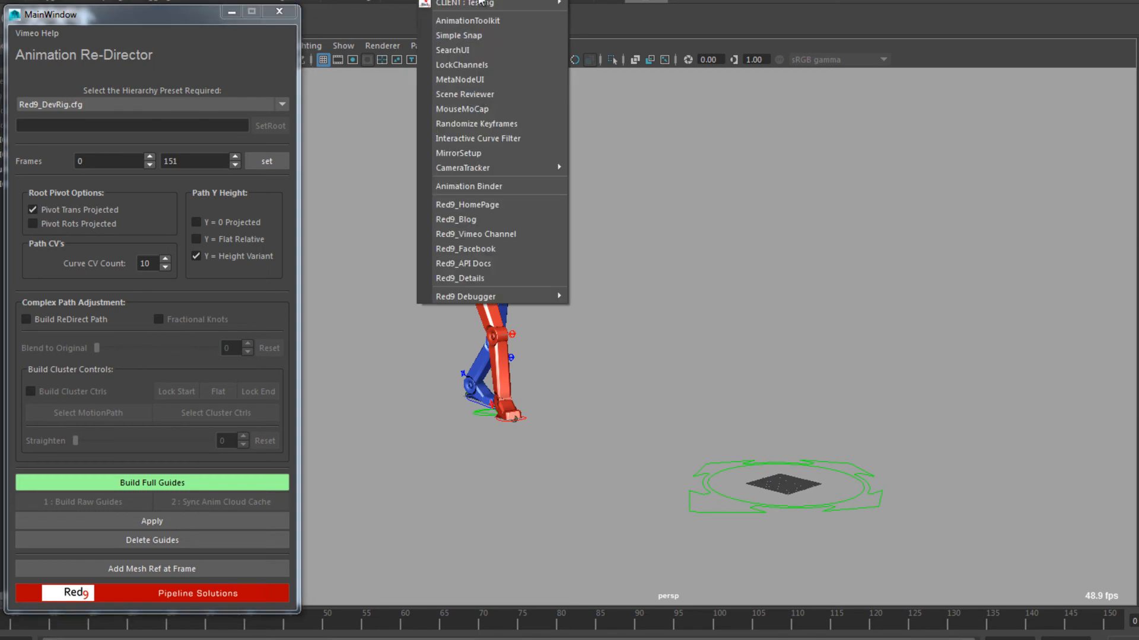
mouse_move(481, 0)
click(689, 74)
drag(595, 39, 182, 26)
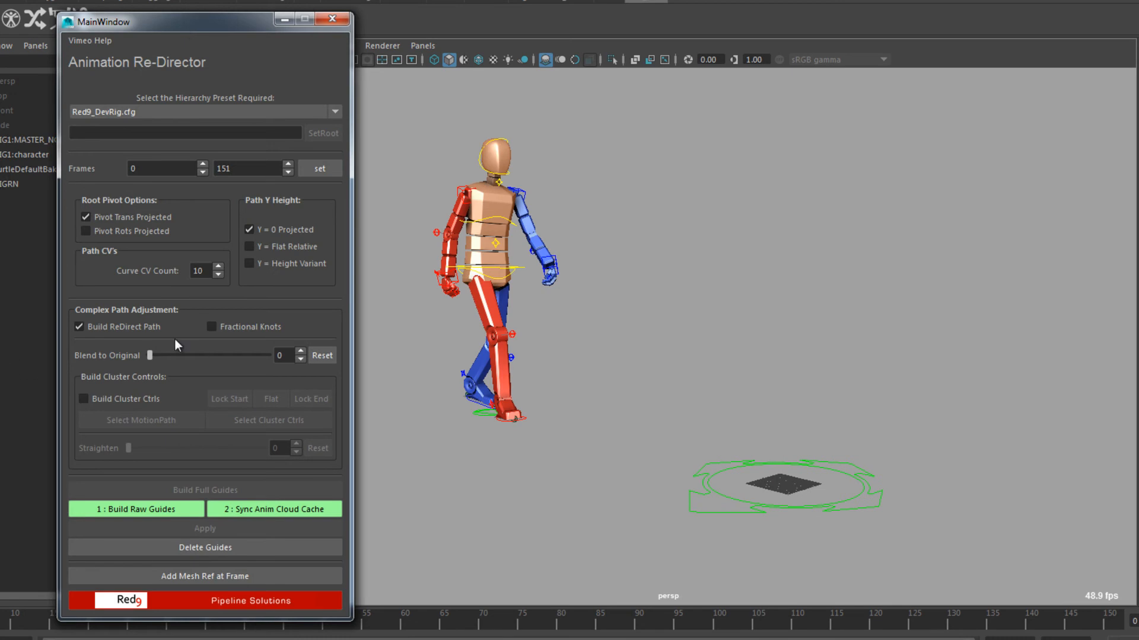
Build full guides from the left wrist with Build ReDirect Path off and Pivot Rots Projected on, rotate the point cloud, and apply it.
click(143, 325)
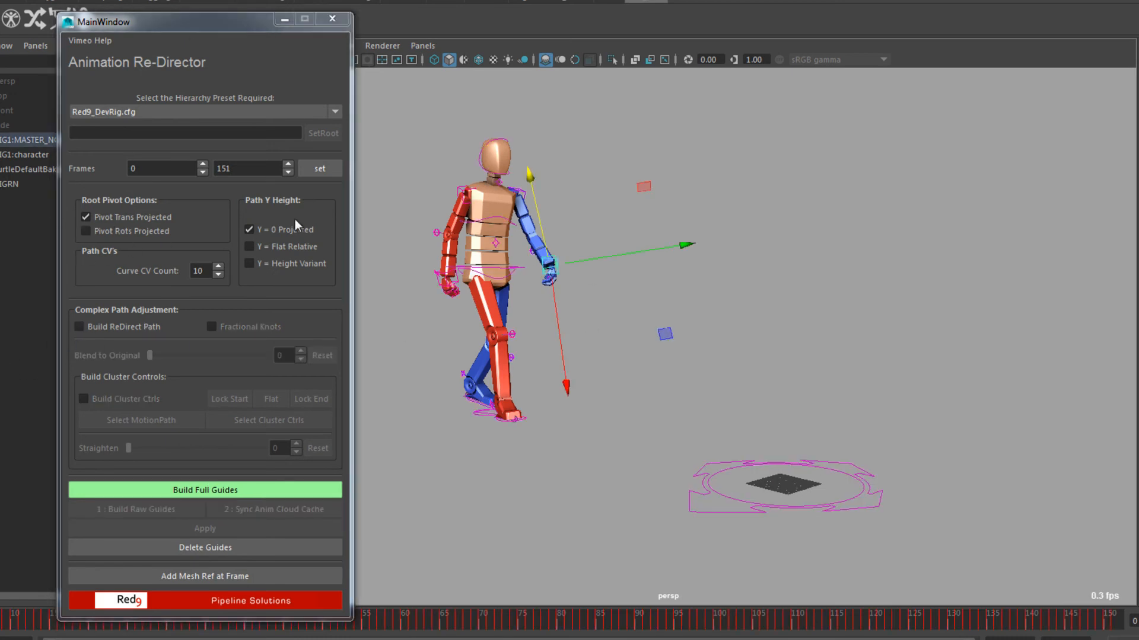
click(148, 233)
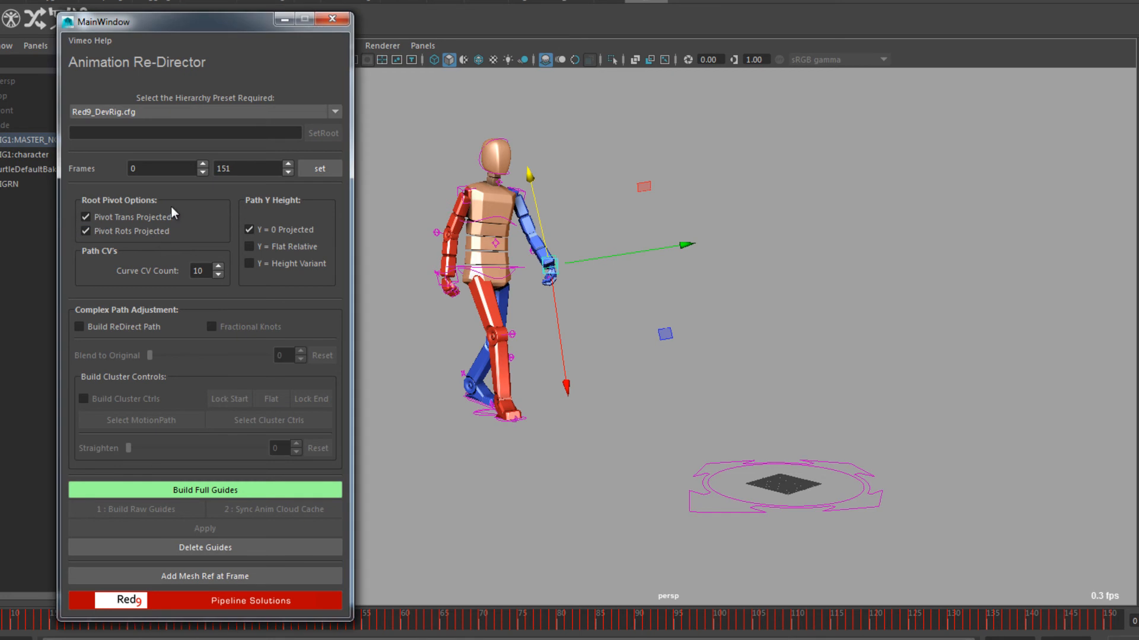
click(244, 492)
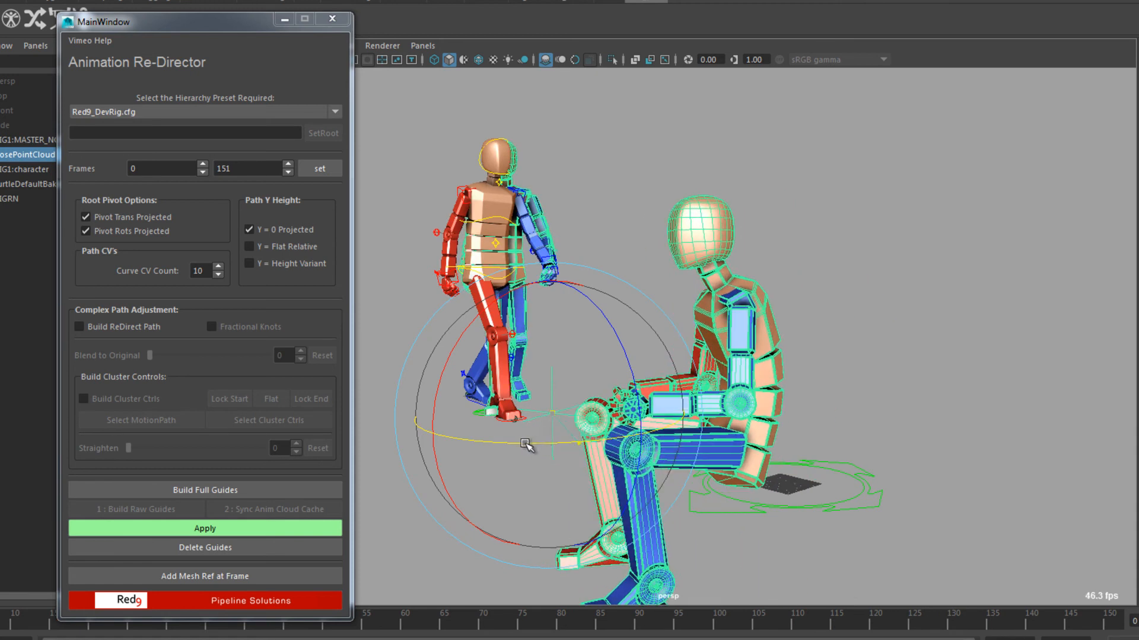
click(208, 528)
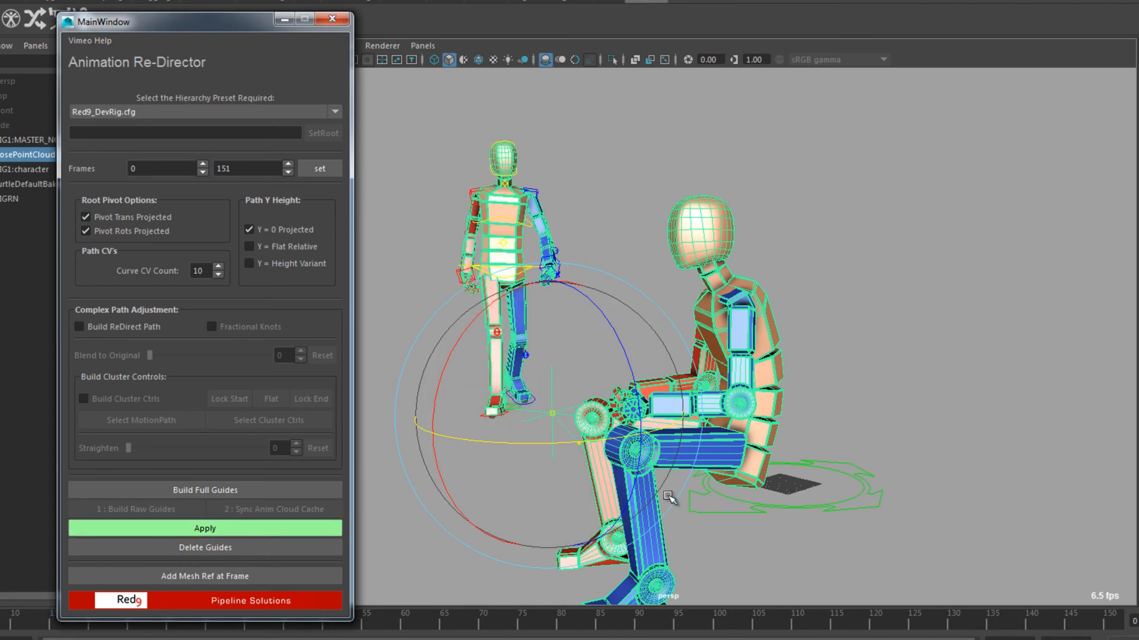
Delete the guides, reframe the character with its ground control, and play back the redirected animation.
alt+drag(690, 493, 712, 500)
alt+right_drag(711, 500, 646, 497)
click(167, 549)
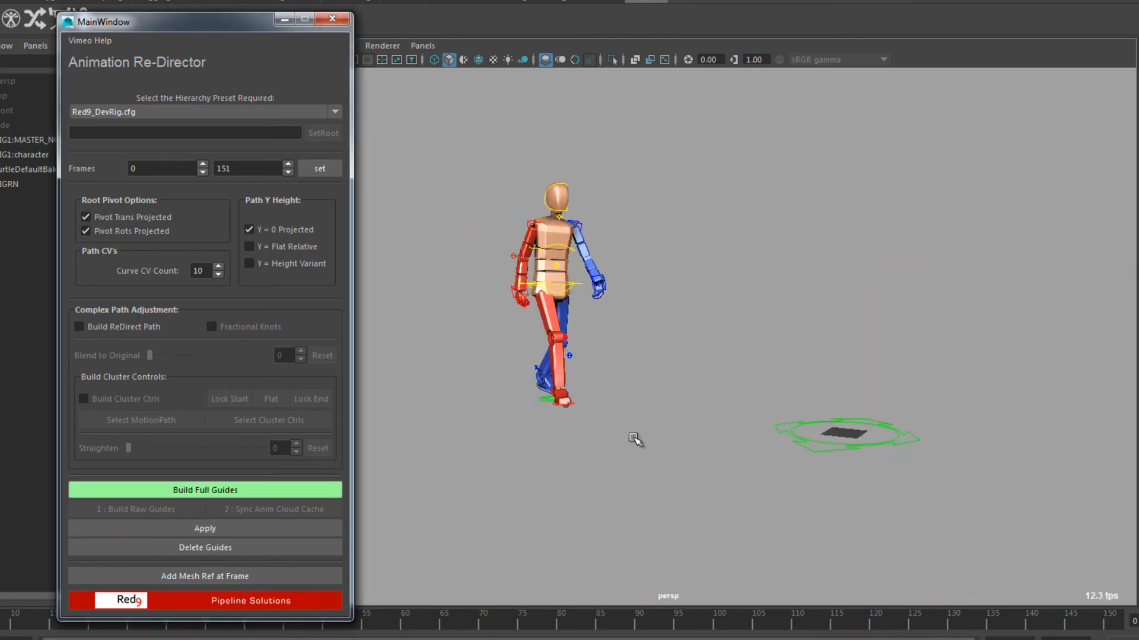
alt+right_drag(656, 186, 631, 185)
alt+middle_drag(630, 185, 610, 287)
alt+right_drag(610, 287, 616, 325)
alt+drag(616, 325, 611, 308)
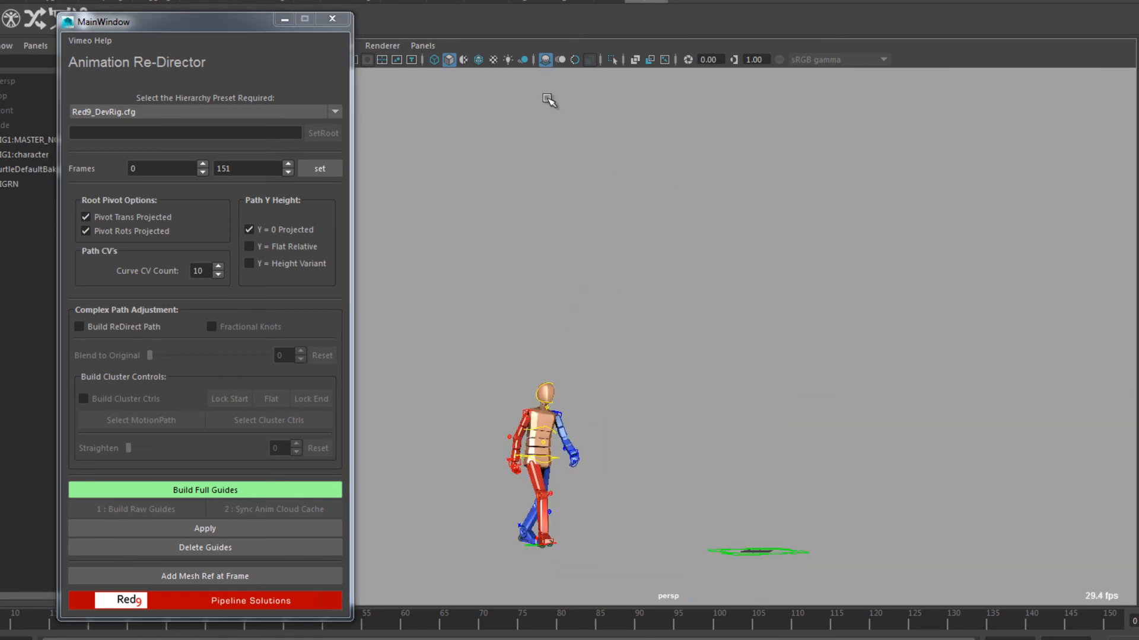
click(509, 602)
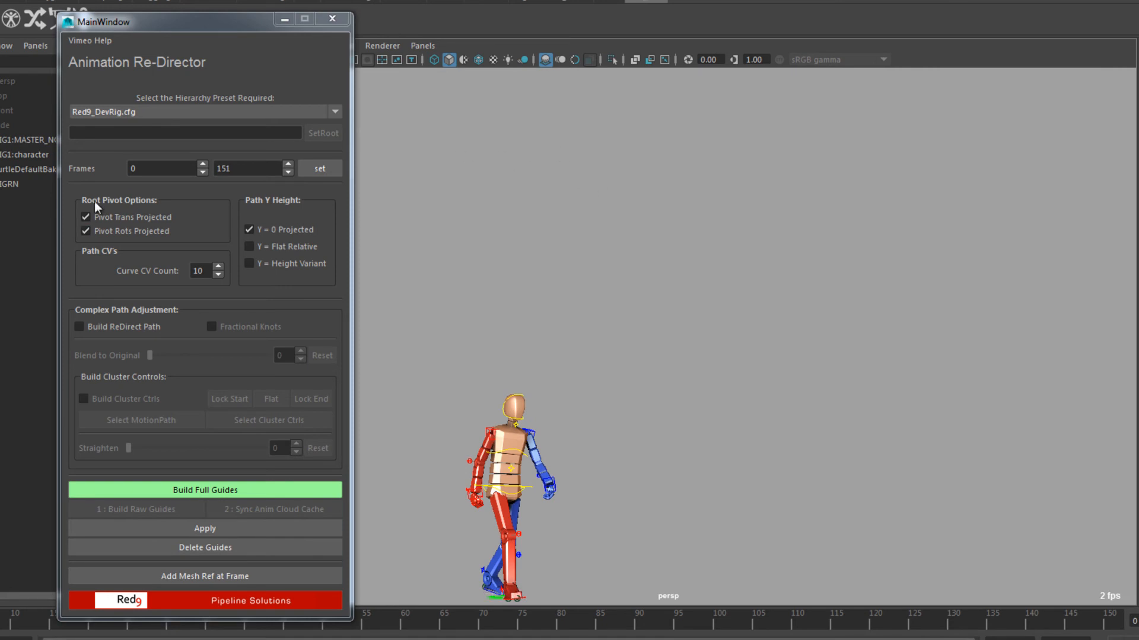
key(alt+v)
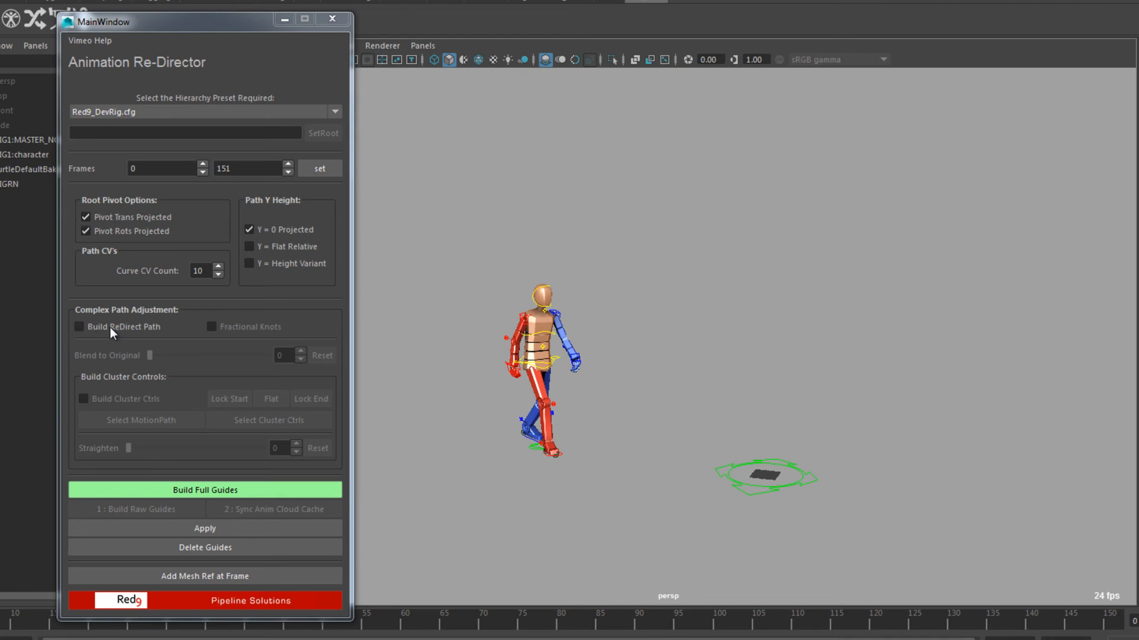
Build full guides from the right foot control, move the point cloud up and away from the character, and apply the new placement.
click(560, 455)
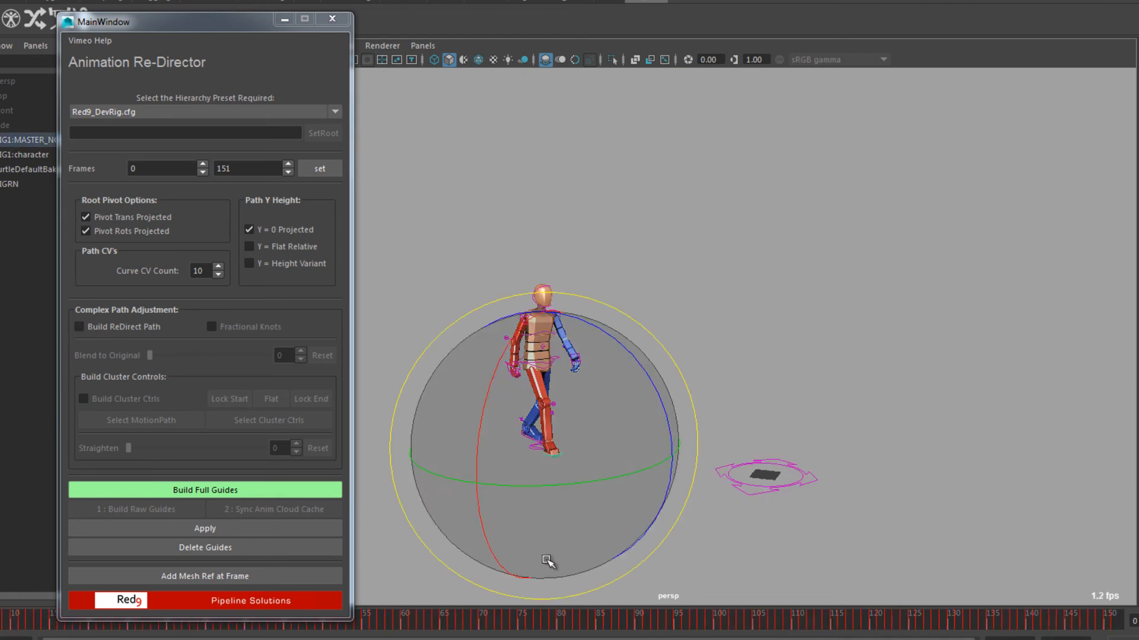
click(186, 491)
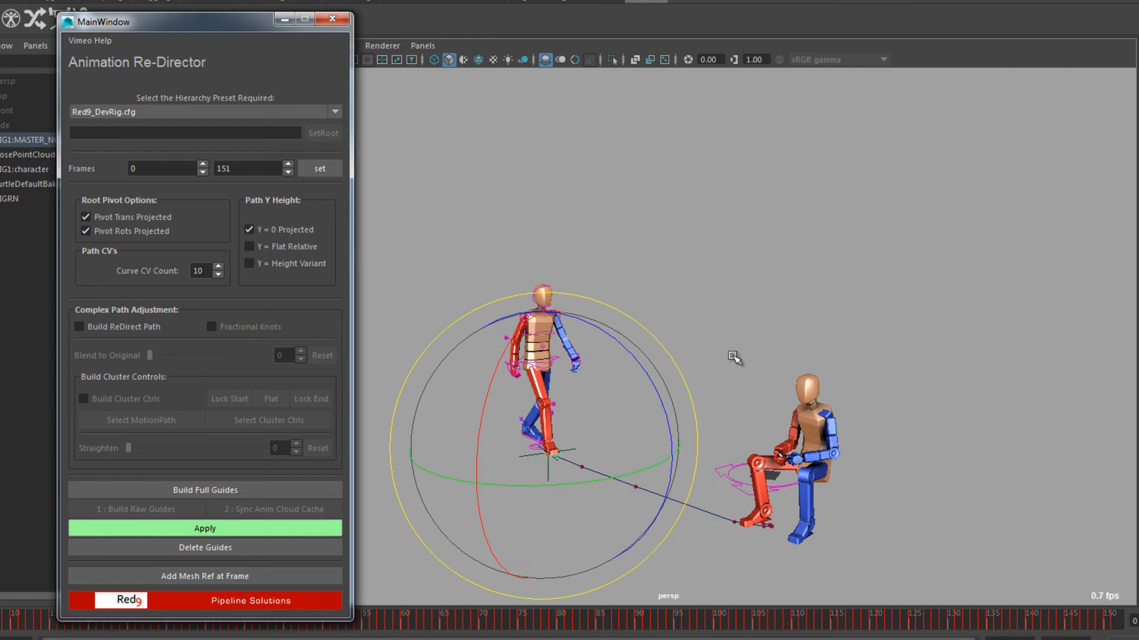
click(572, 484)
drag(551, 450, 662, 344)
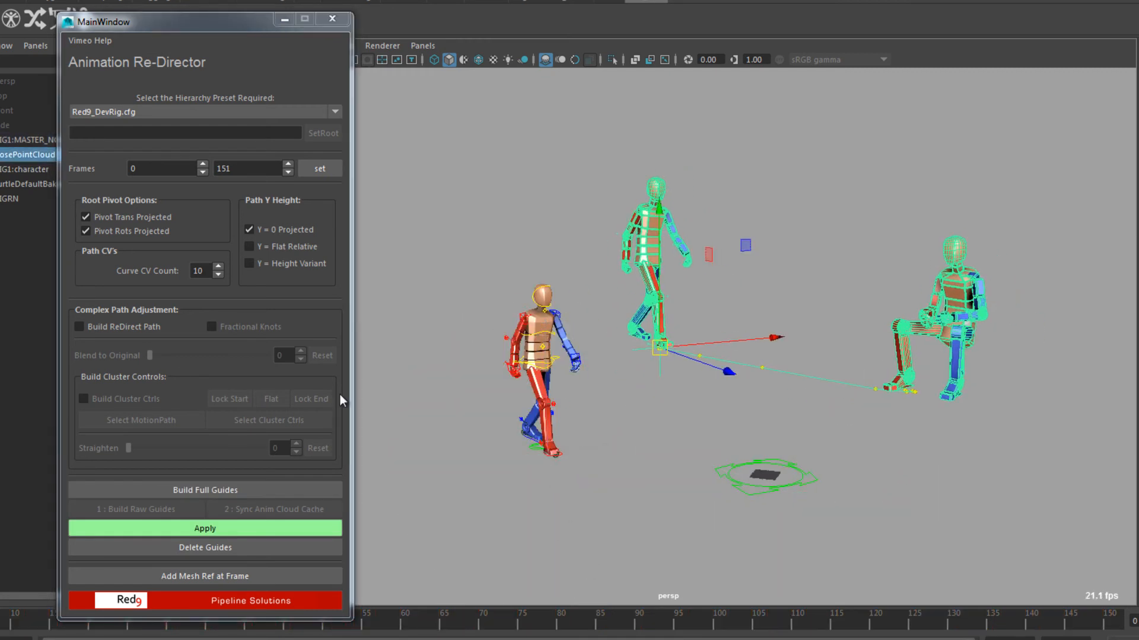
click(258, 528)
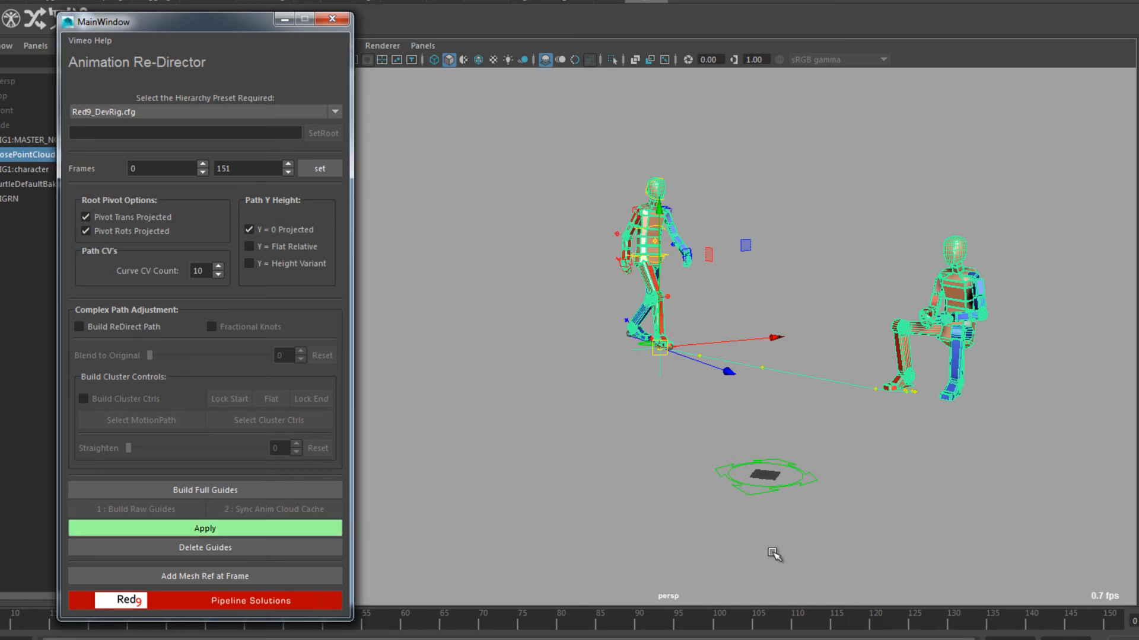
Scrub the applied animation to frame 76, delete the guides, and return to frame 0.
drag(357, 631, 530, 627)
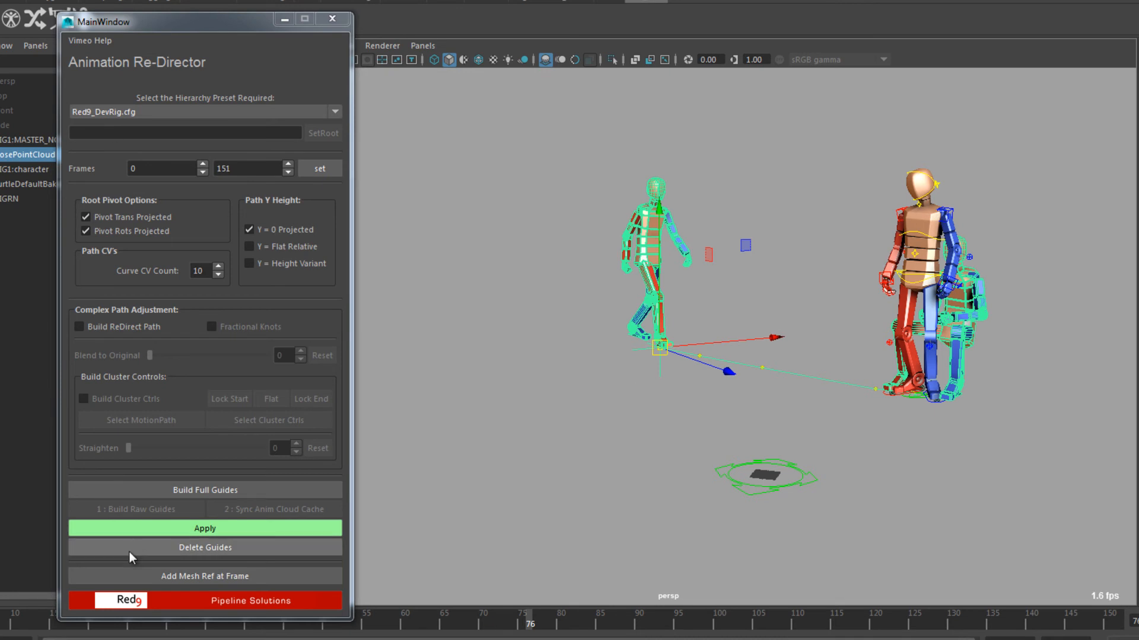
click(290, 553)
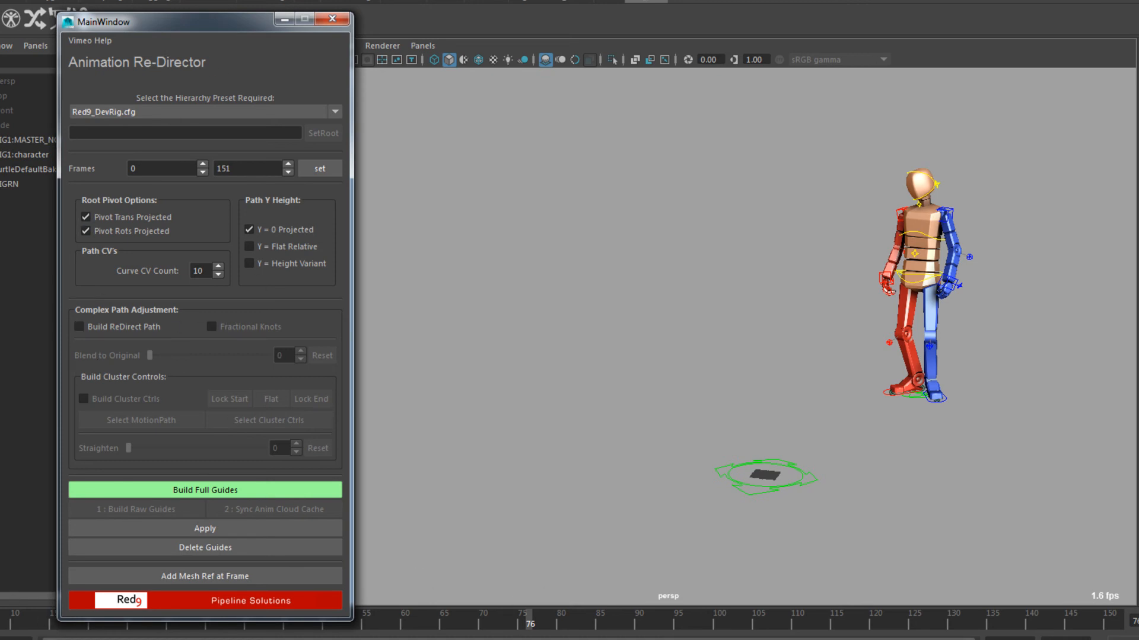
click(0, 623)
Enable Build ReDirect Path and try the Build Cluster Ctrls option, leaving it disabled.
click(79, 327)
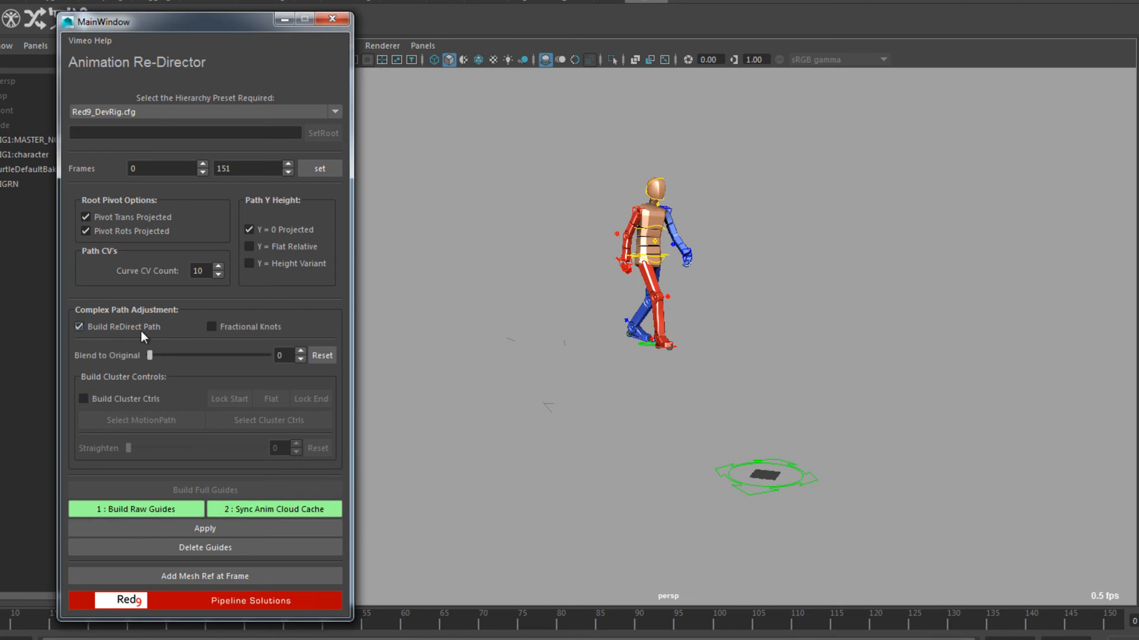
click(84, 399)
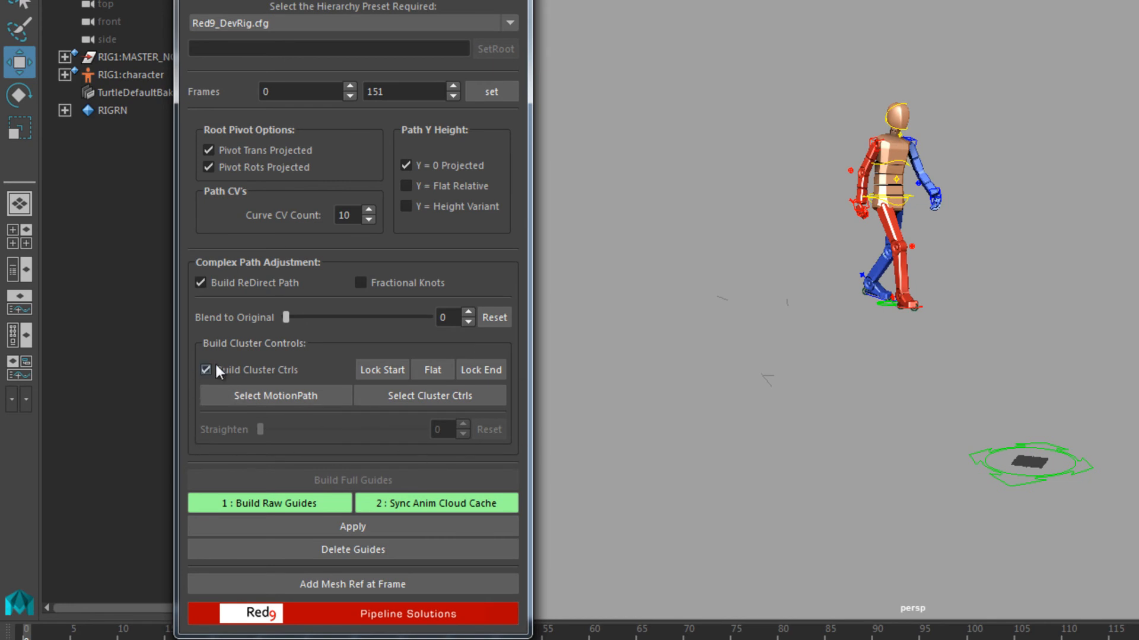
click(205, 369)
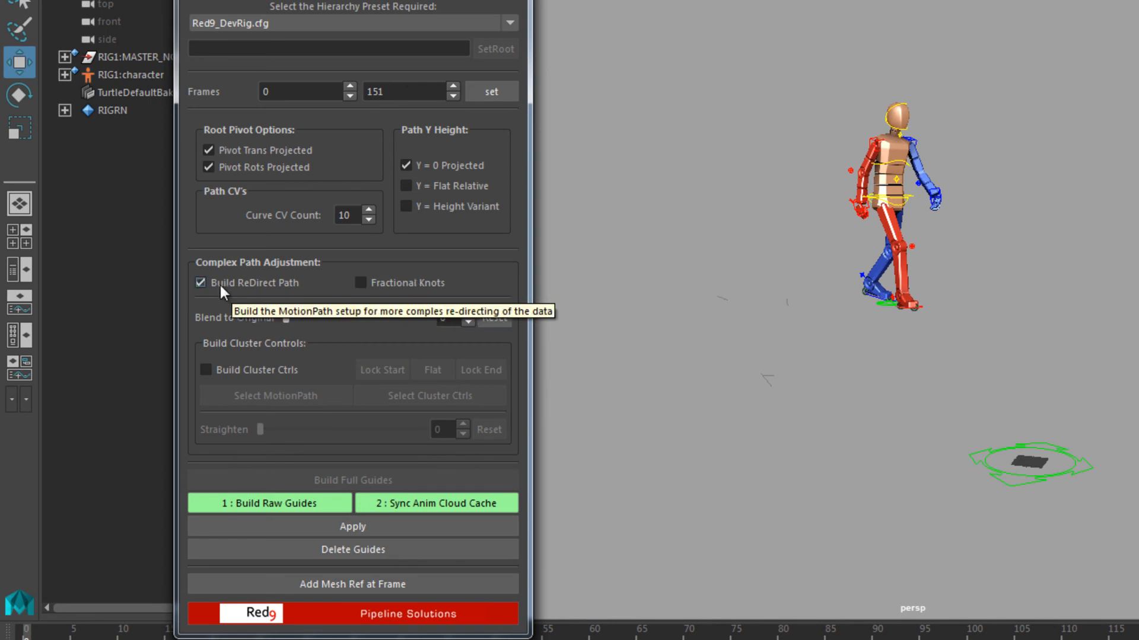
click(241, 368)
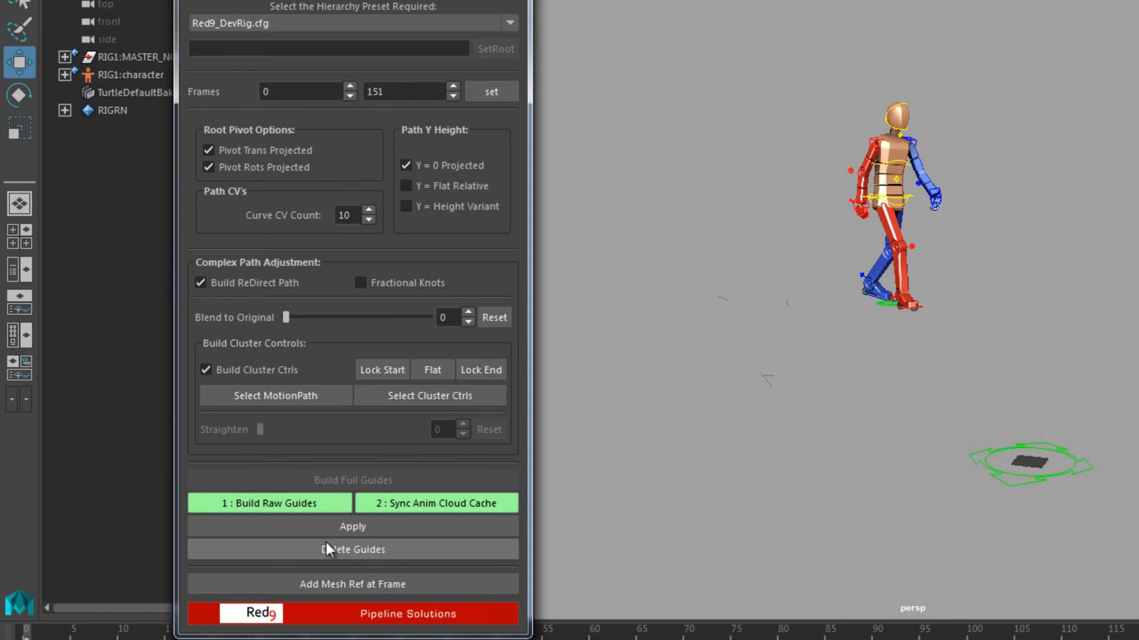
click(233, 372)
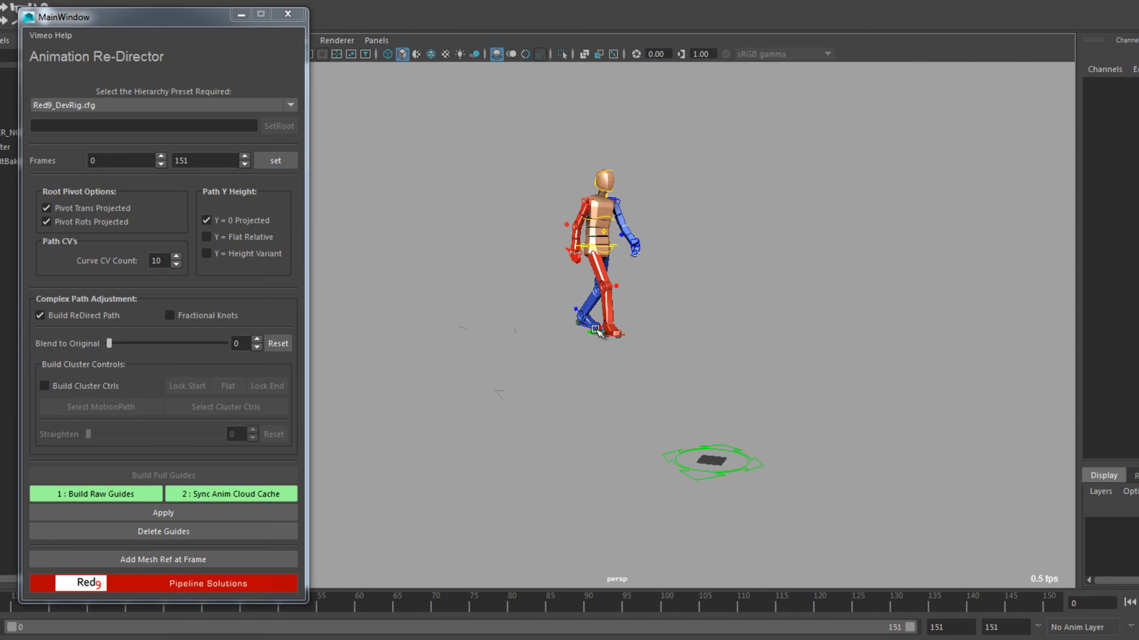
Select the rig's locomotion control, play the animation, and set the Re-Director's frame range to 3 to 54.
click(596, 331)
key(alt+v)
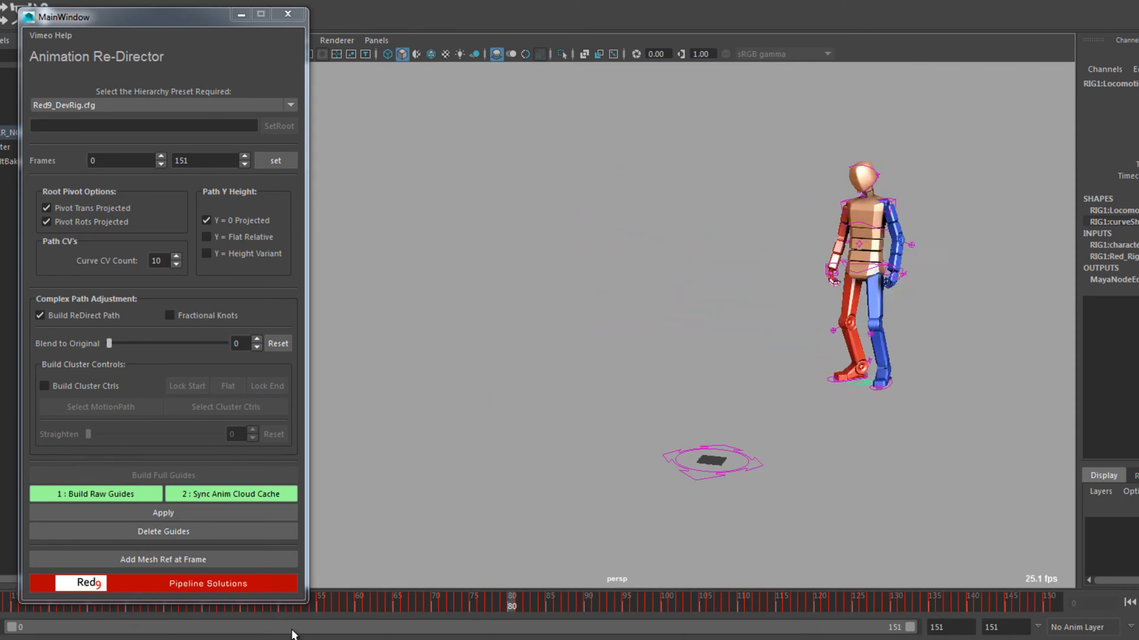
key(alt+v)
drag(36, 606, 307, 613)
click(276, 161)
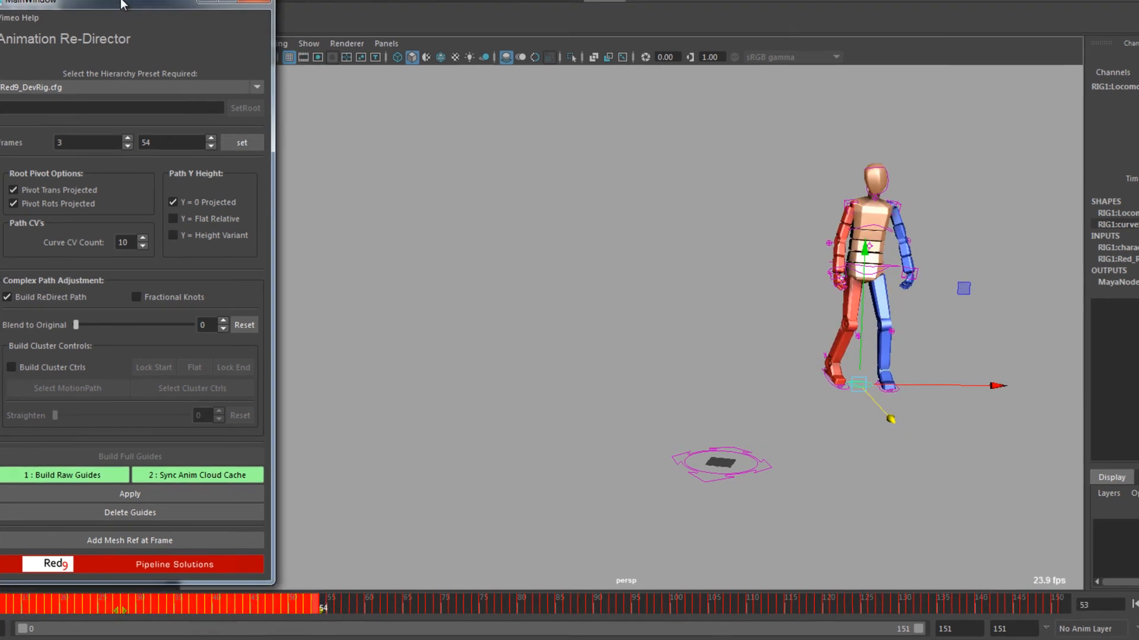
Build the raw guides with Y = 0 Projected and scrub to frame 28 to inspect the path.
click(90, 470)
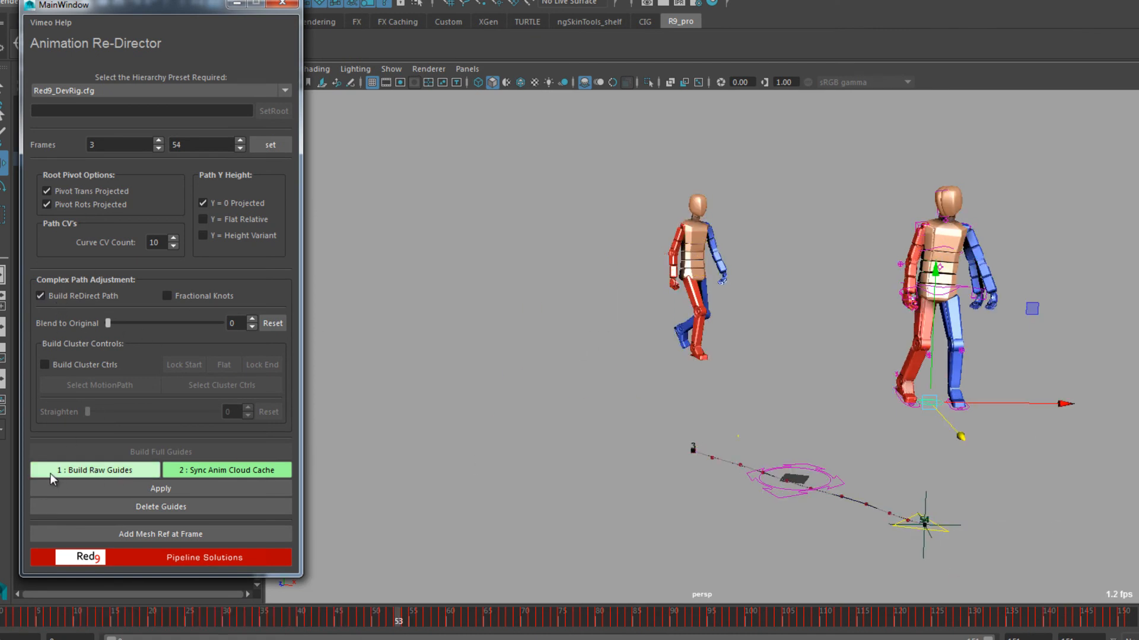
drag(353, 622, 213, 618)
mouse_move(743, 442)
alt+mouse_down()
mouse_move(789, 427)
mouse_move(741, 432)
alt+mouse_up()
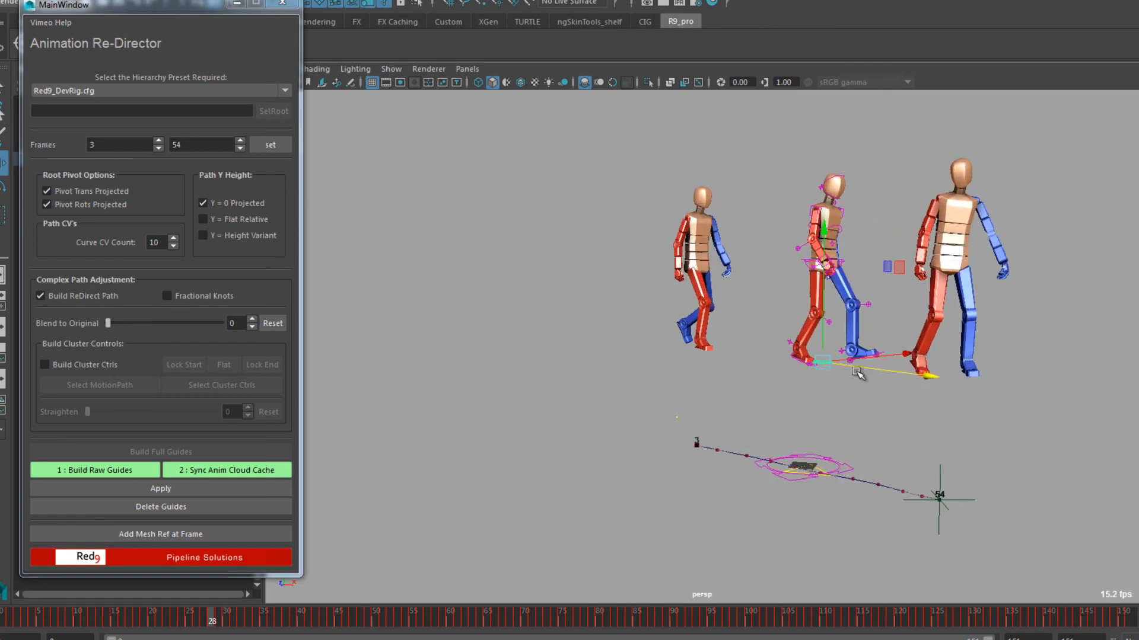
Replace the guides with raw guides built using Y = Flat Relative, and scrub to frame 35 along the path.
click(161, 510)
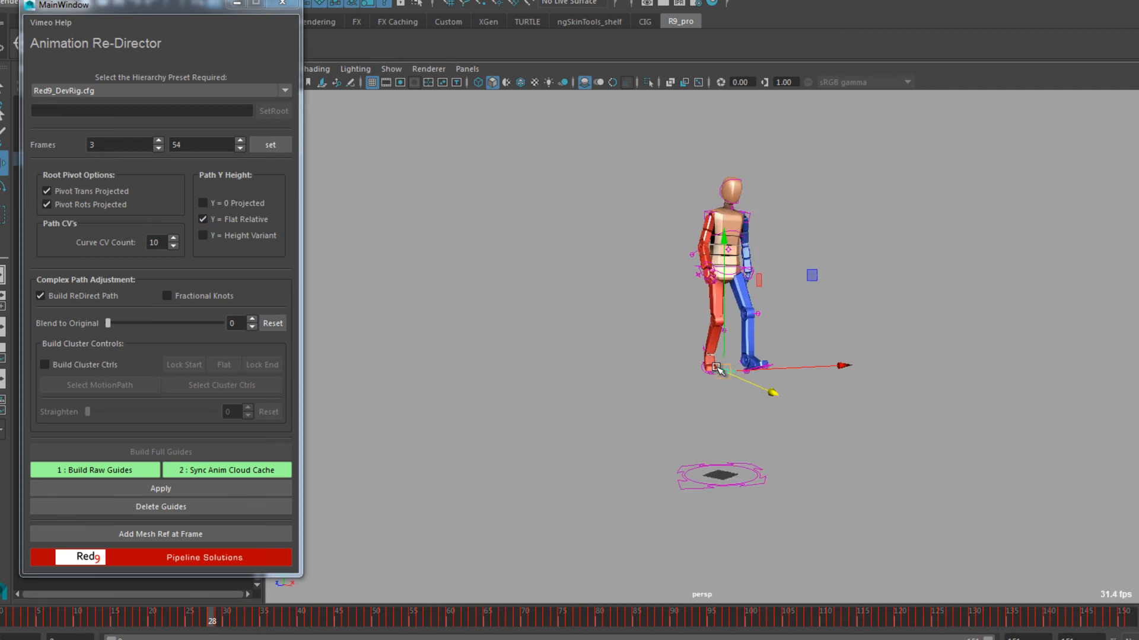
click(91, 471)
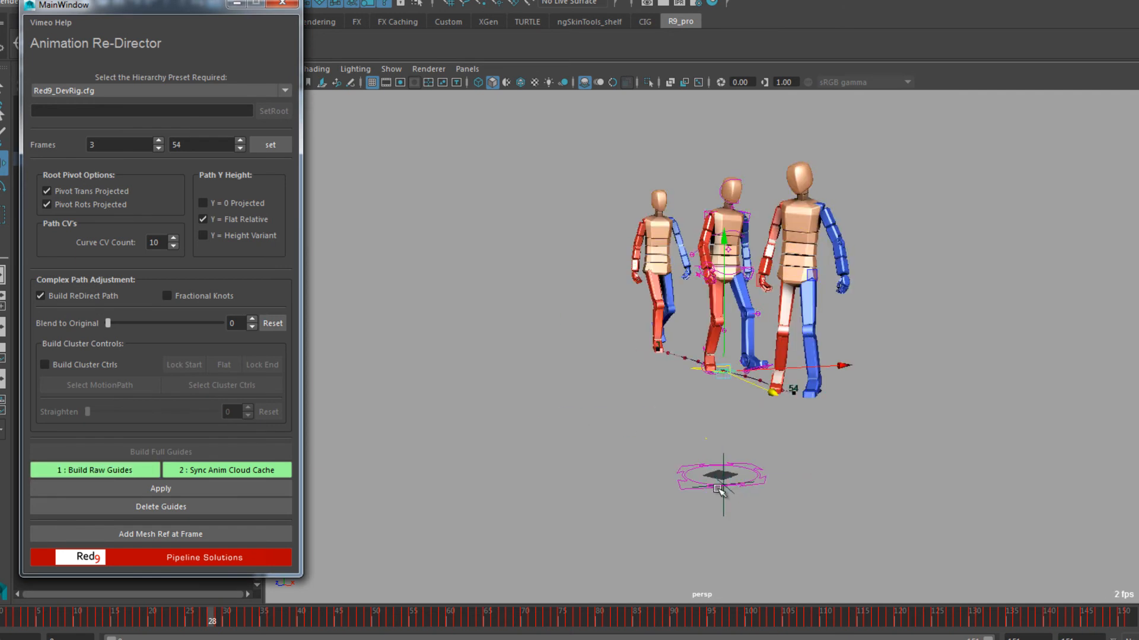
scroll(657, 473, up, 5)
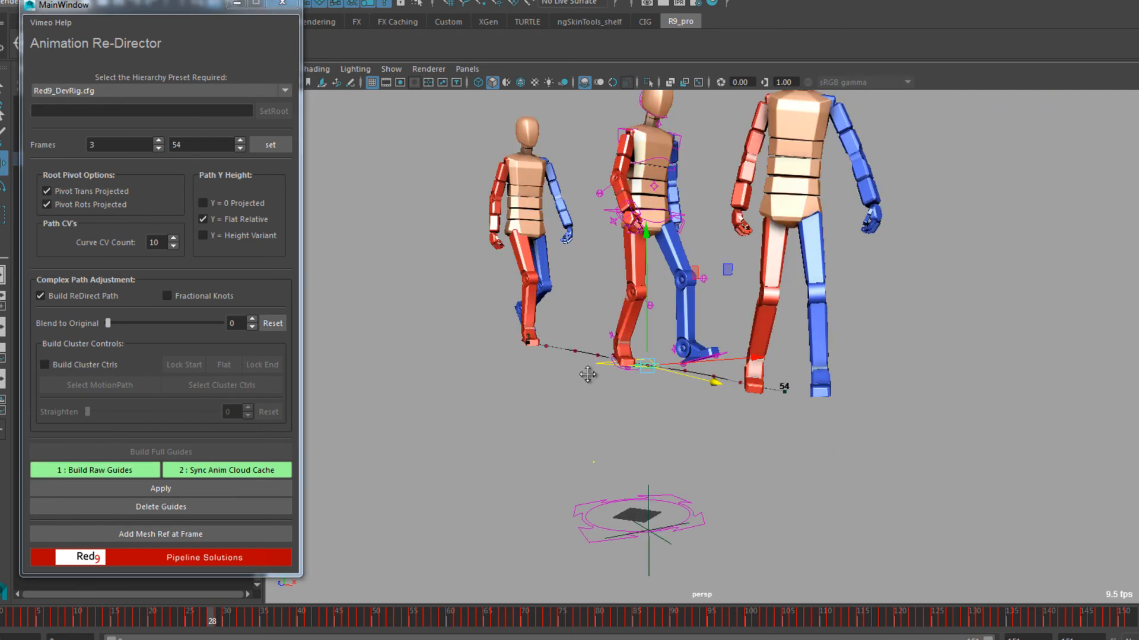
mouse_move(243, 617)
mouse_down()
mouse_move(77, 600)
mouse_move(244, 603)
mouse_move(264, 617)
mouse_up()
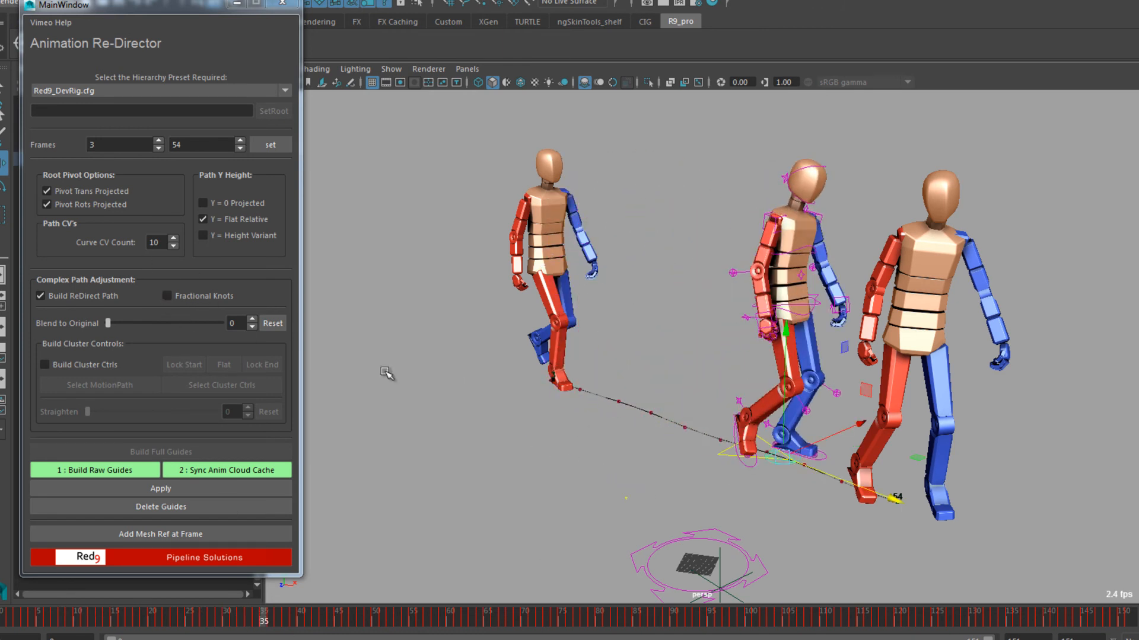
Enable Fractional Knots and select a CV on the first part of the path in component mode.
click(179, 294)
key(F8)
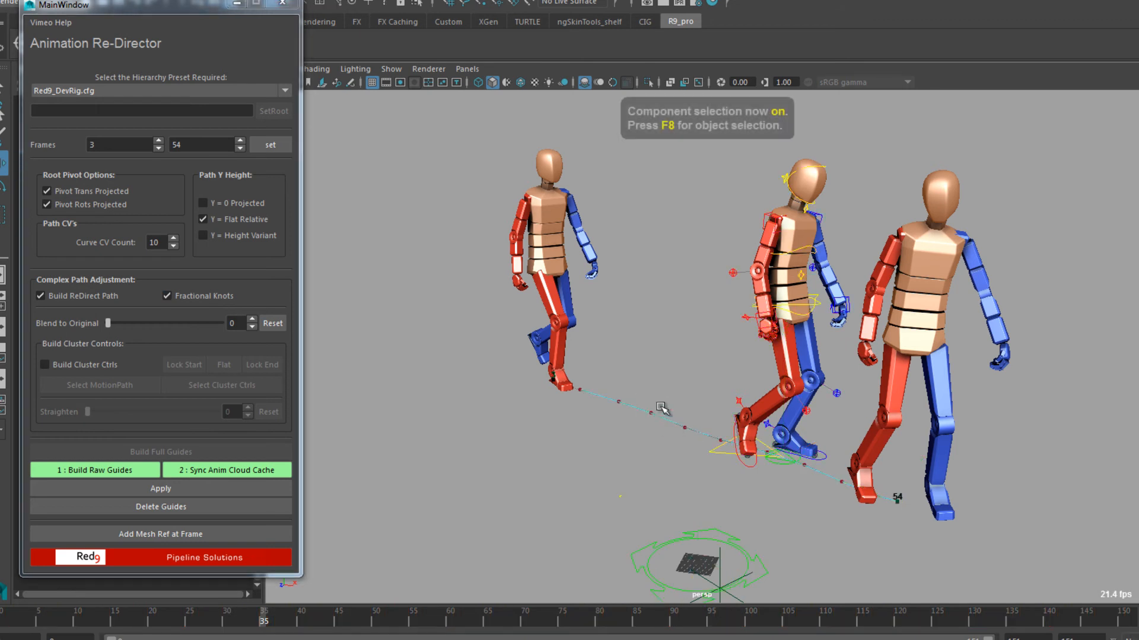
drag(639, 398, 668, 431)
alt+right_drag(527, 503, 760, 460)
alt+middle_drag(760, 460, 738, 382)
alt+drag(686, 433, 705, 438)
Align the Move tool's axes with the path, slide the selected CV forward along it, and scrub the animation back to frame 15.
right_drag(739, 454, 636, 391)
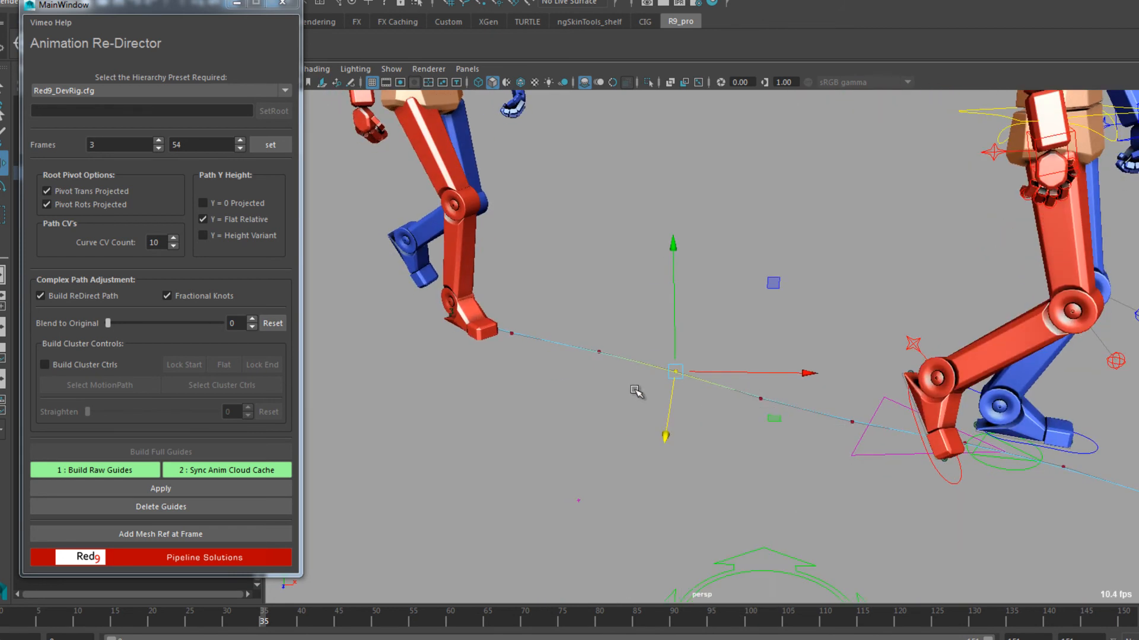
click(782, 495)
drag(782, 495, 831, 475)
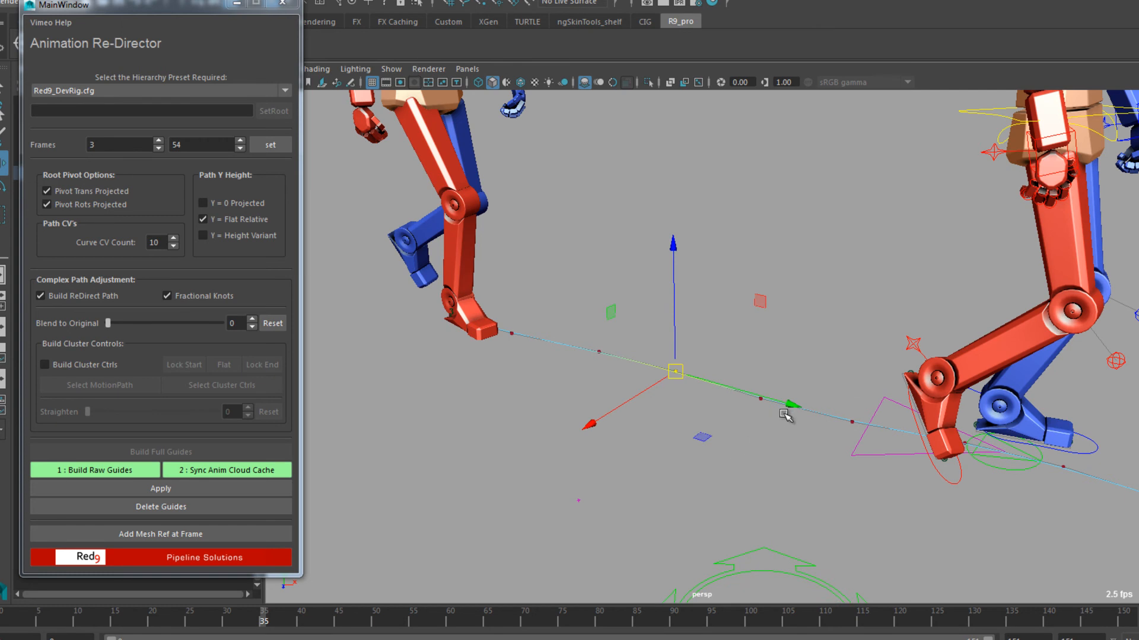
drag(789, 402, 857, 422)
alt+right_drag(856, 422, 643, 452)
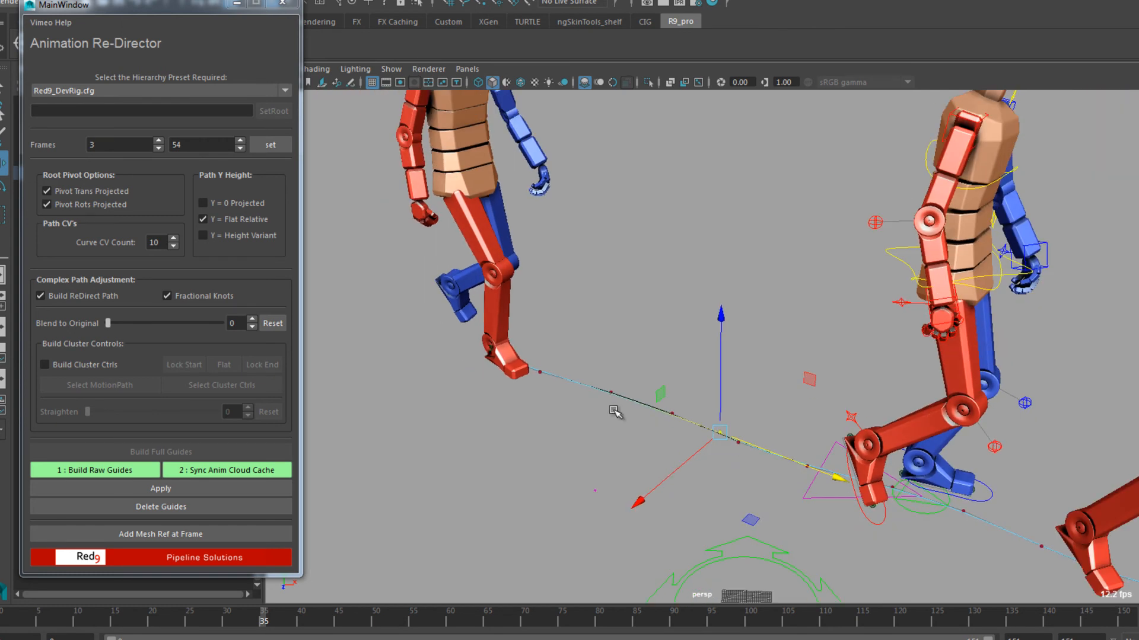
drag(370, 617, 115, 617)
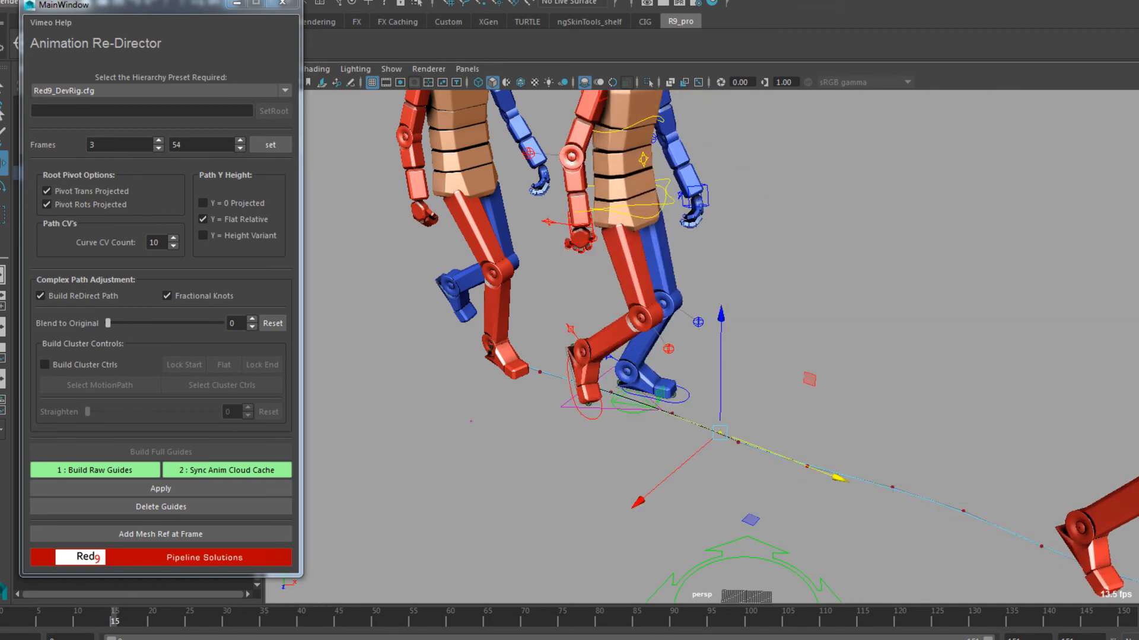
Play the animation along the path, turn off Fractional Knots, and scrub back to frame 10.
key(alt+v)
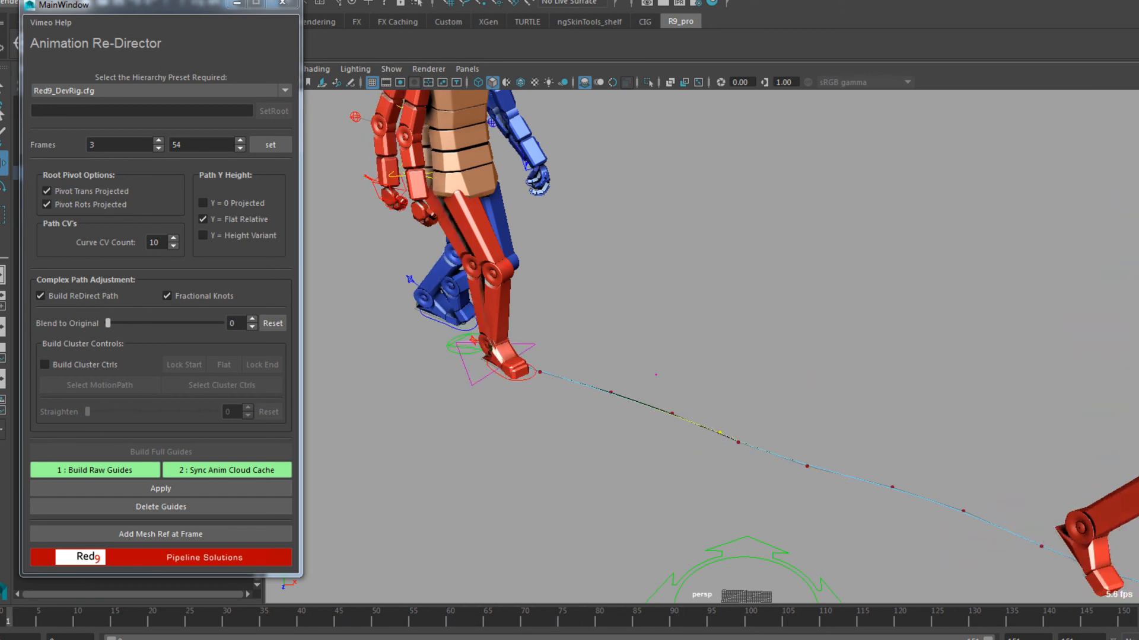
click(203, 295)
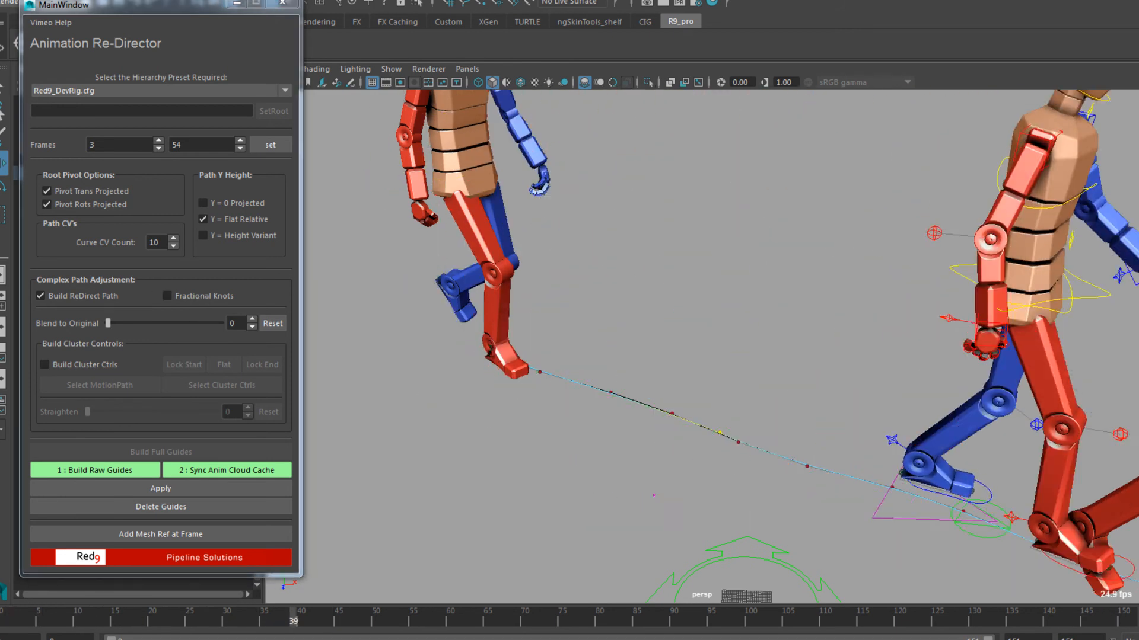
mouse_move(335, 628)
mouse_down()
mouse_move(122, 618)
mouse_move(175, 617)
mouse_up()
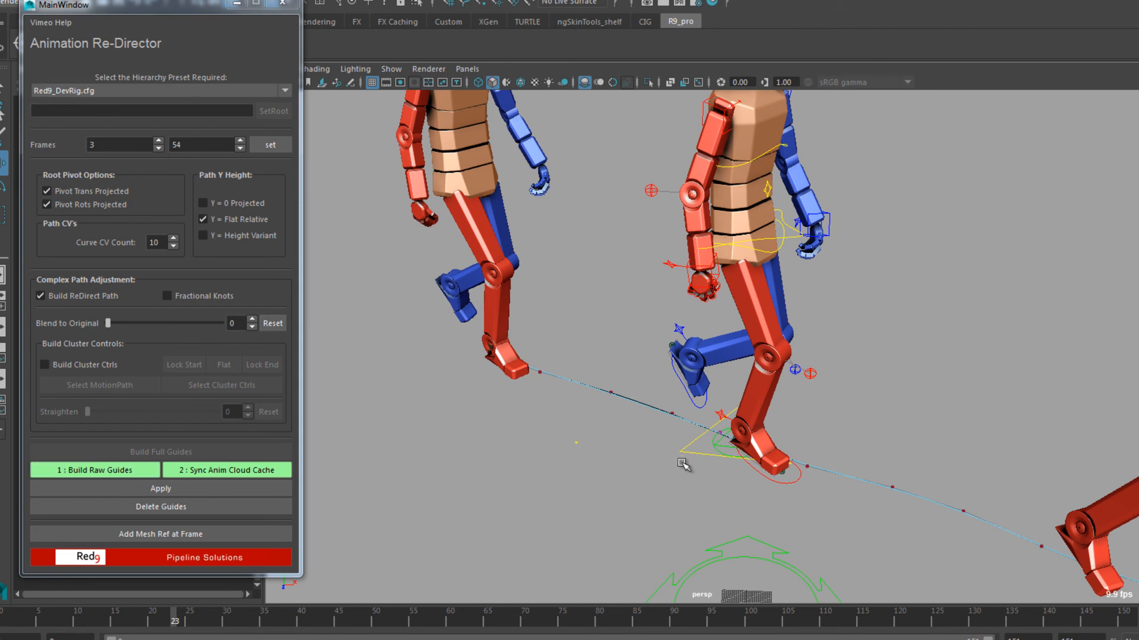
drag(358, 611, 77, 620)
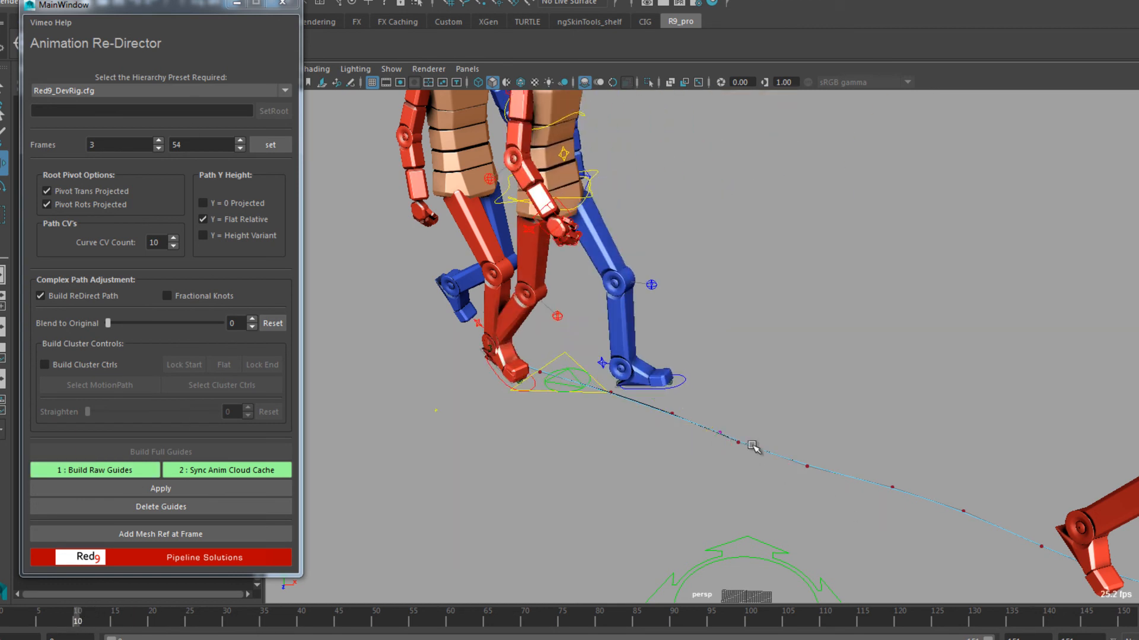
Select a CV near the middle of the path, slide it back along the path, and play the animation to check the timing.
drag(754, 412, 810, 469)
drag(943, 503, 875, 488)
mouse_move(89, 620)
mouse_down()
mouse_move(247, 616)
mouse_move(64, 618)
mouse_move(77, 617)
mouse_up()
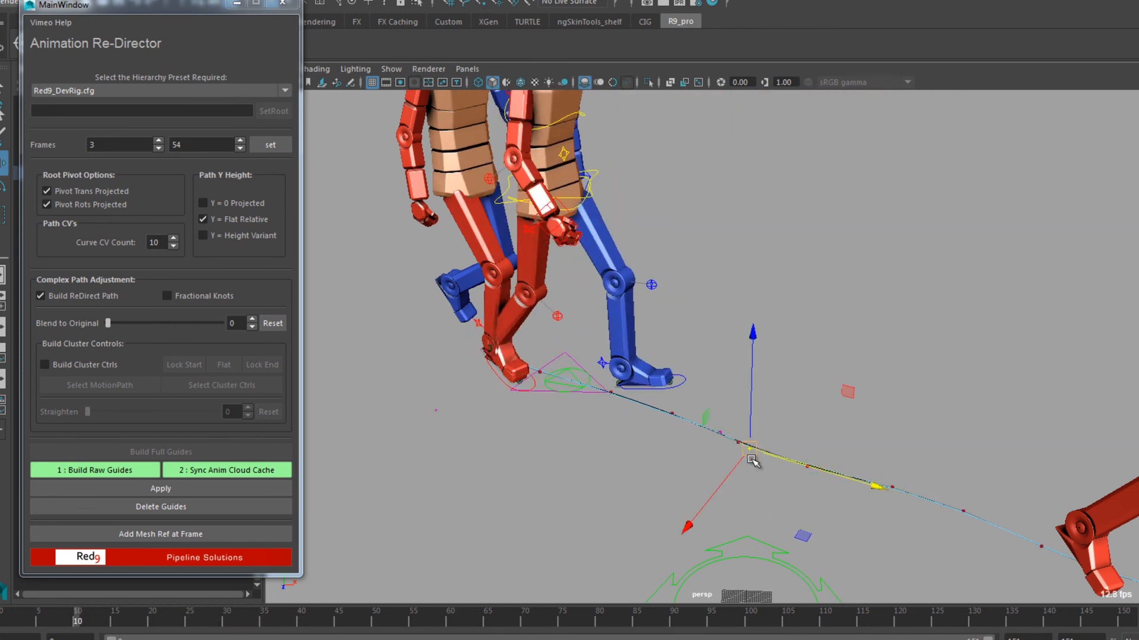
key(alt+v)
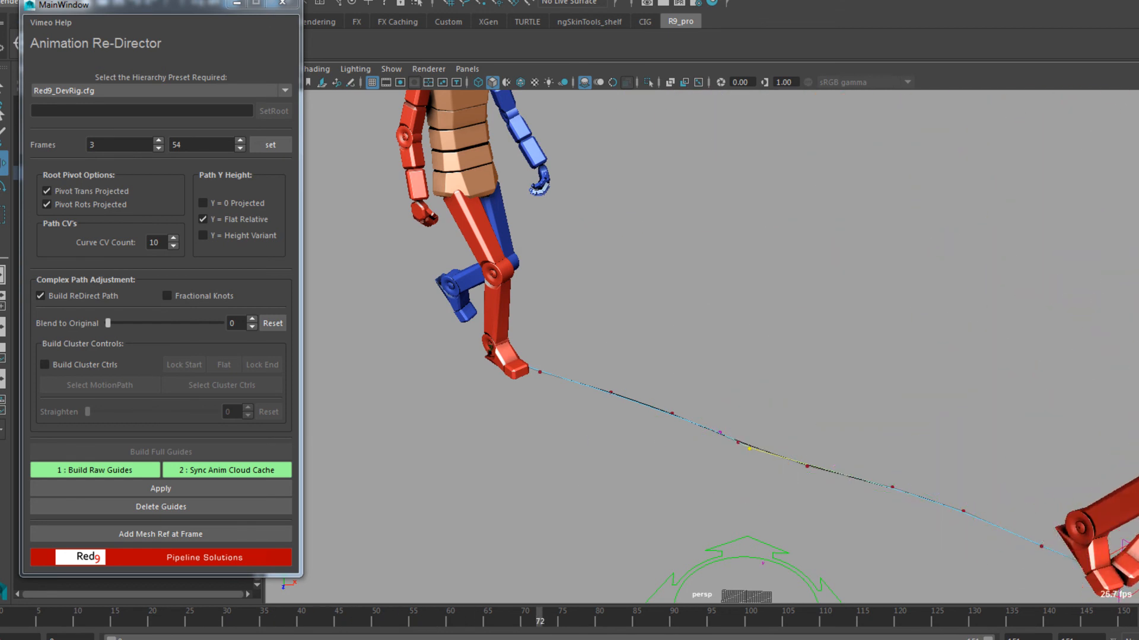
key(alt+v)
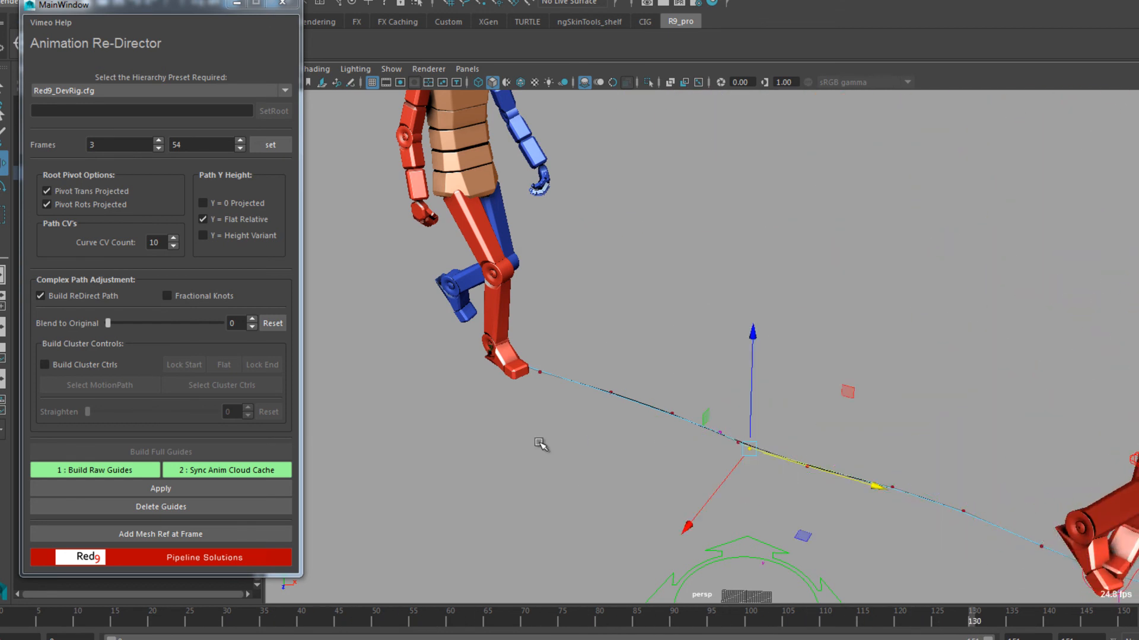
Re-enable Fractional Knots, play the animation, and scrub to frame 37 with the whole path in view.
click(204, 295)
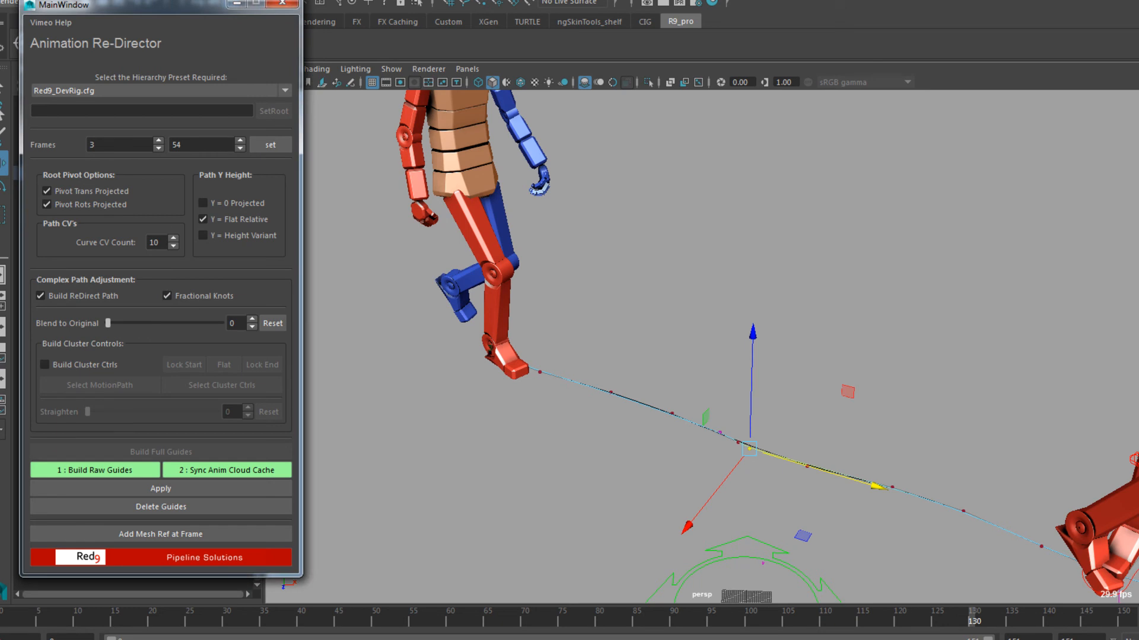
click(1, 620)
key(alt+v)
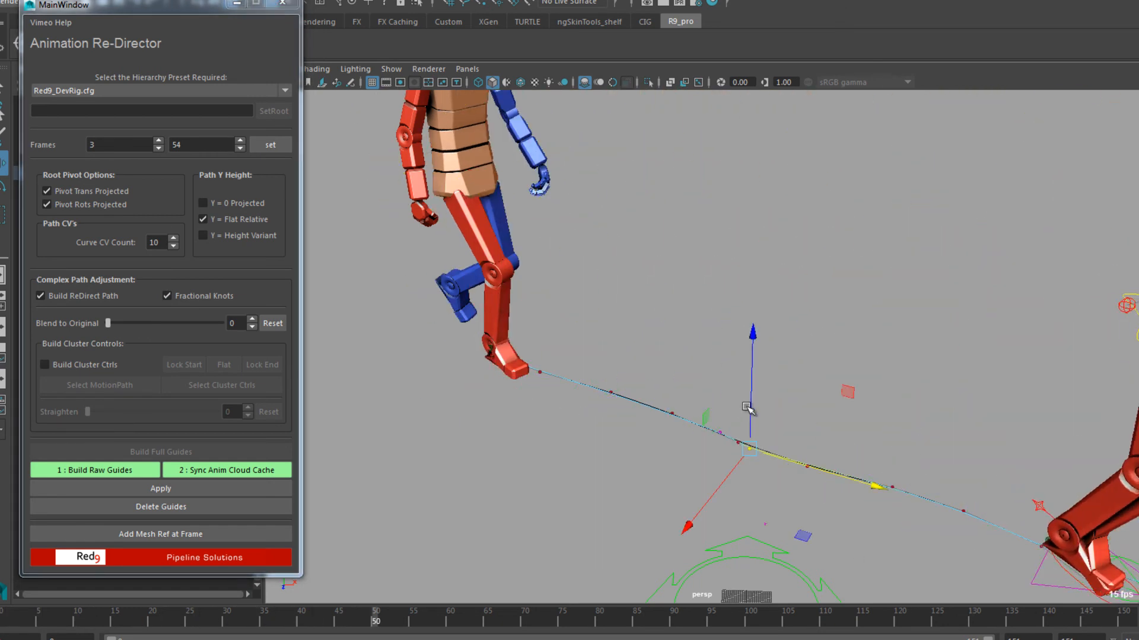
scroll(747, 408, down, 3)
drag(380, 618, 279, 618)
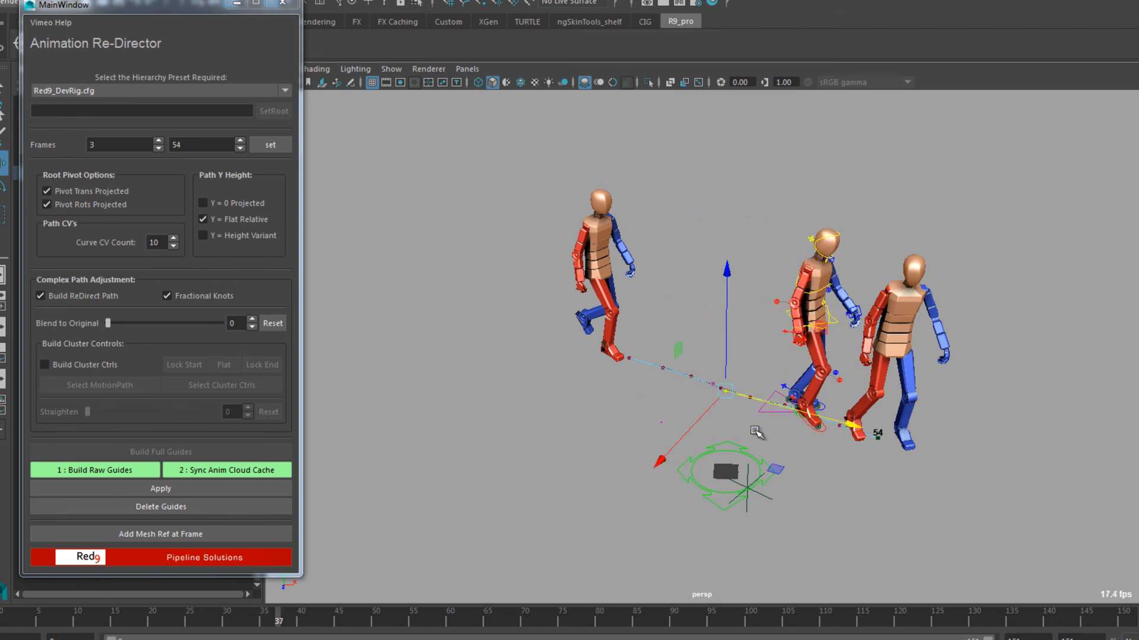
Pull the path's middle CVs sideways using soft selection to bend the path away from the original line.
drag(741, 405, 816, 340)
click(730, 385)
key(b)
drag(637, 452, 618, 466)
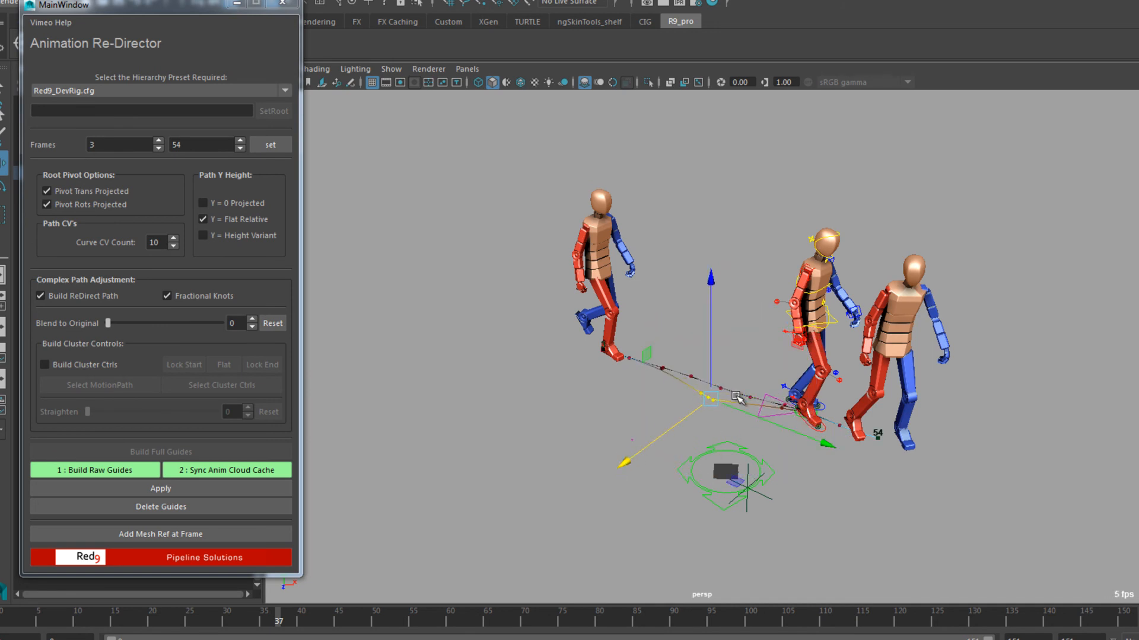
click(710, 398)
key(b)
drag(733, 387, 749, 377)
drag(621, 463, 589, 481)
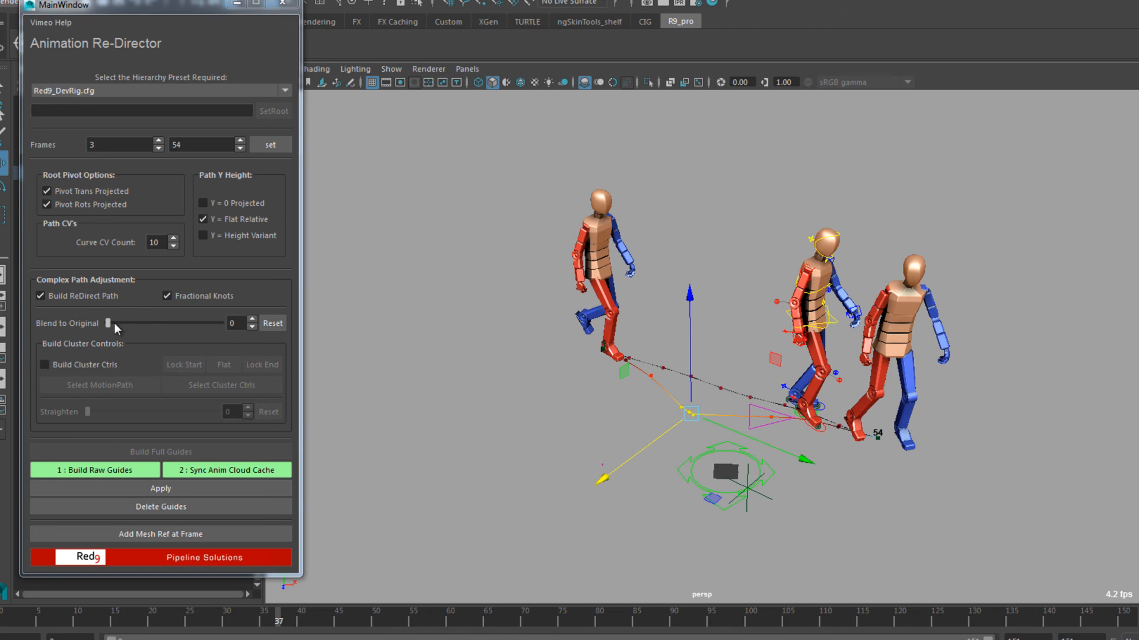
Try Blend to Original at values up to 100, and reset it to 0.
drag(105, 325, 271, 285)
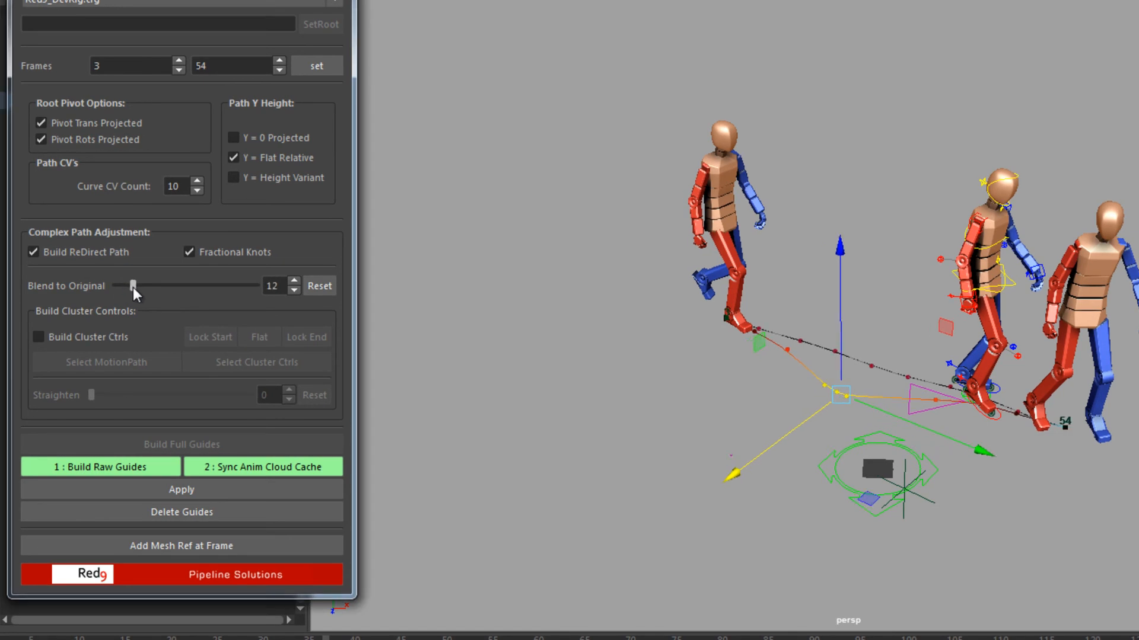
mouse_move(348, 286)
mouse_down()
mouse_move(33, 272)
mouse_move(343, 278)
mouse_up()
click(328, 282)
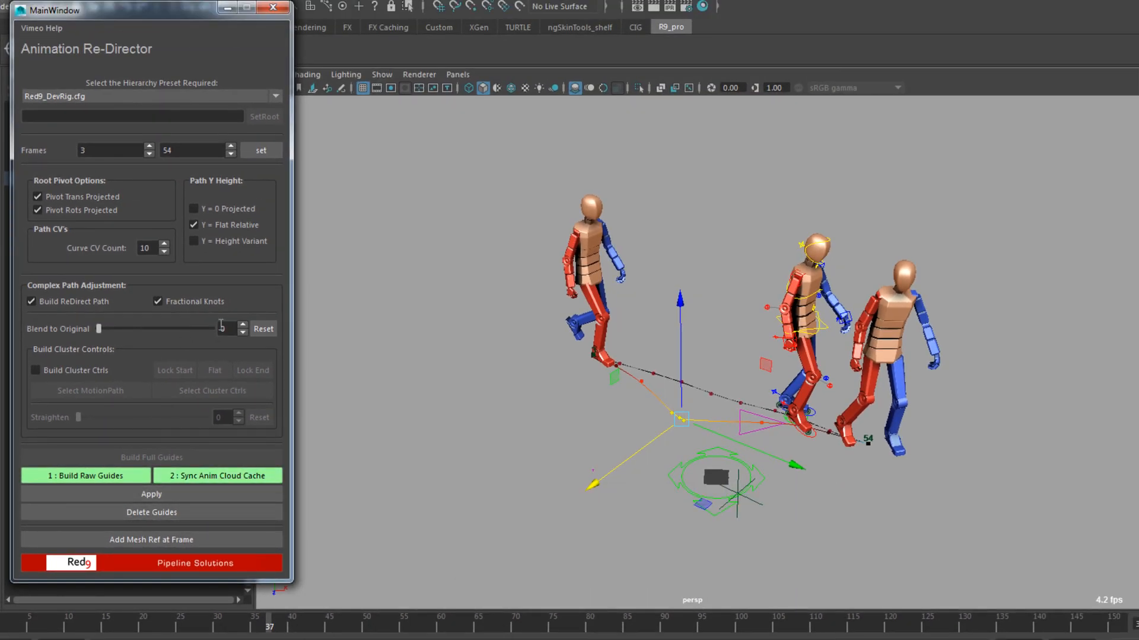
drag(100, 328, 272, 336)
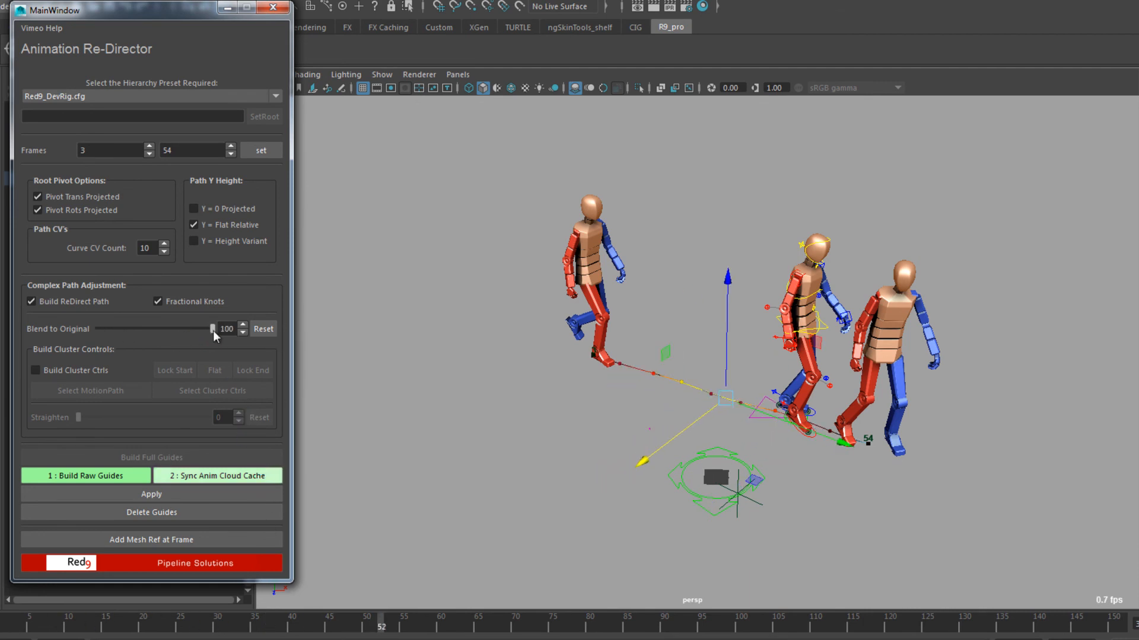
drag(212, 330, 197, 332)
Apply the redirected path to the animation and scrub the timeline to review the motion.
click(175, 493)
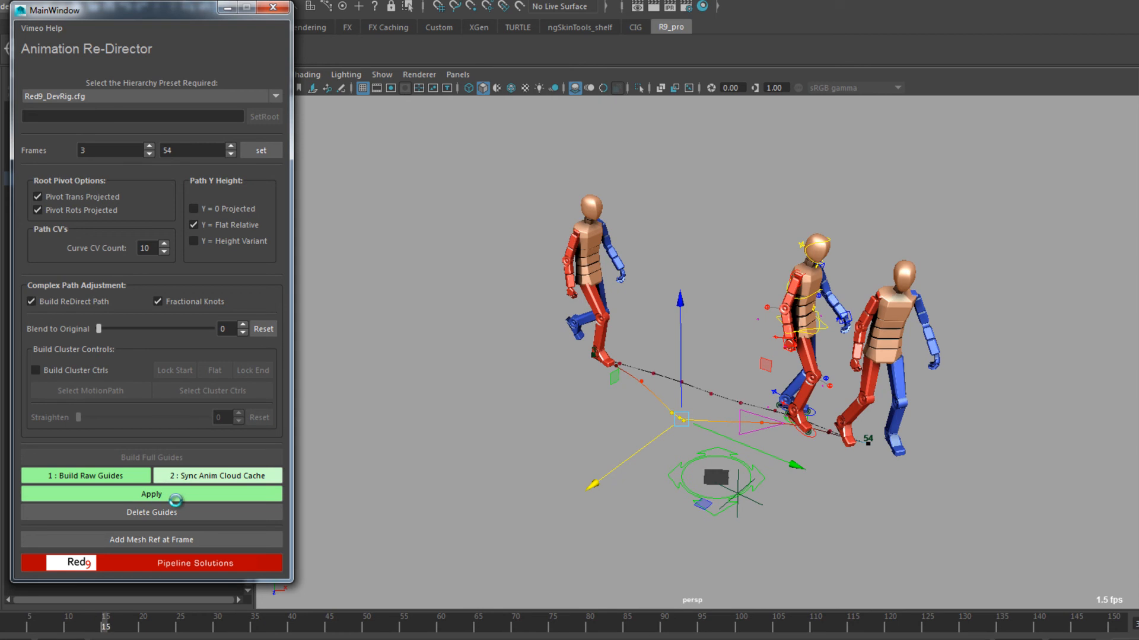
click(151, 497)
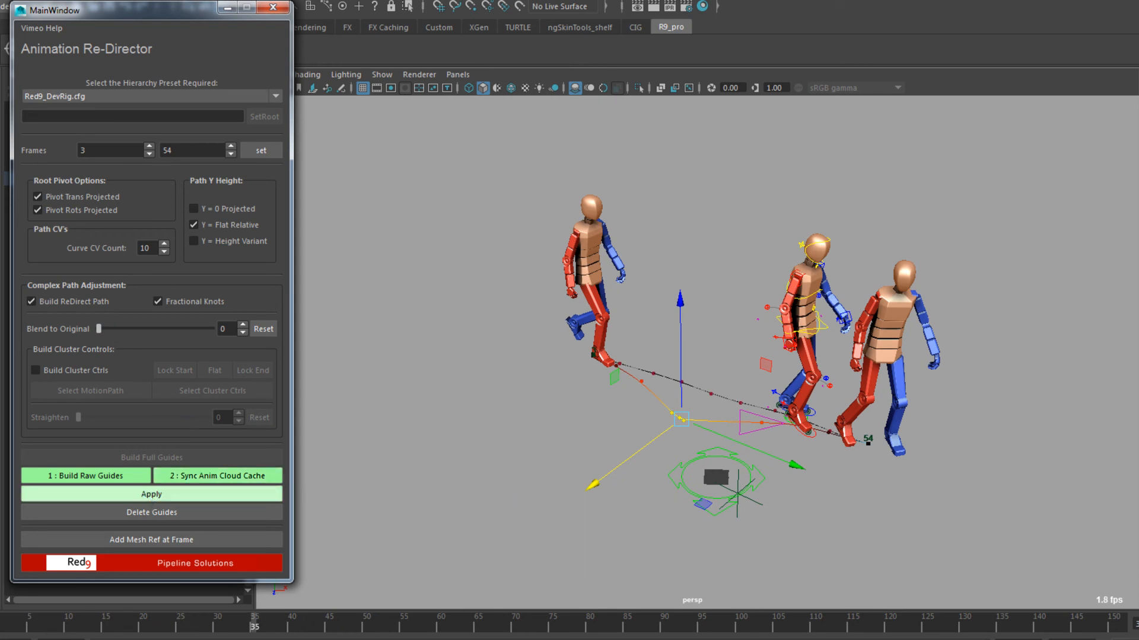
drag(270, 626, 107, 622)
drag(100, 619, 158, 630)
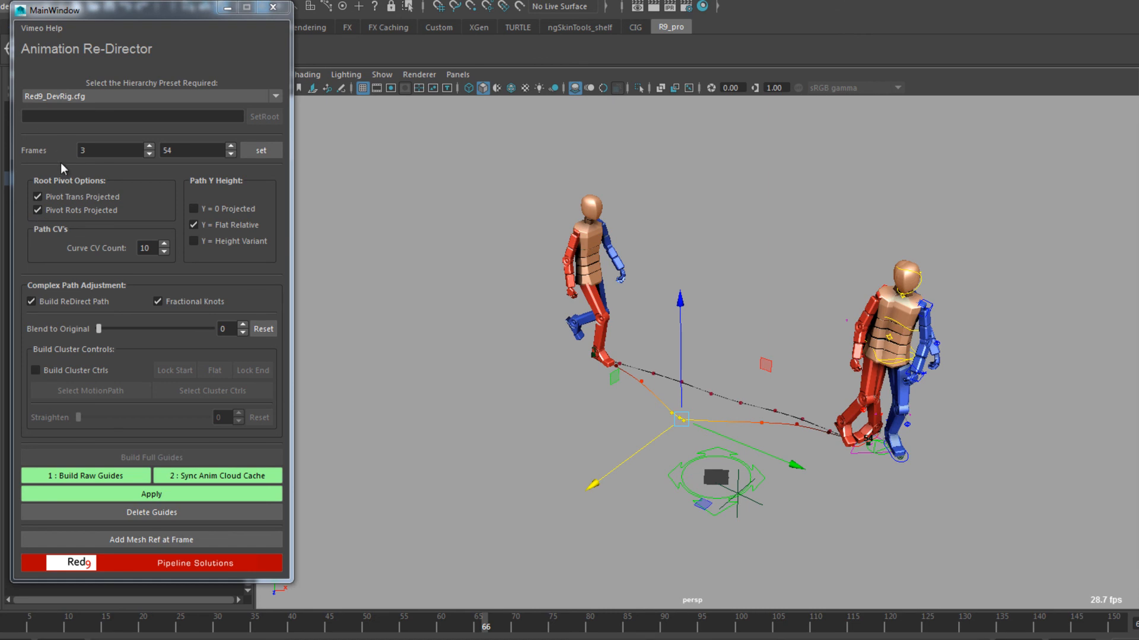
Delete the guides and enable Build Cluster Ctrls, keeping Build ReDirect Path on and object selection mode active.
click(32, 302)
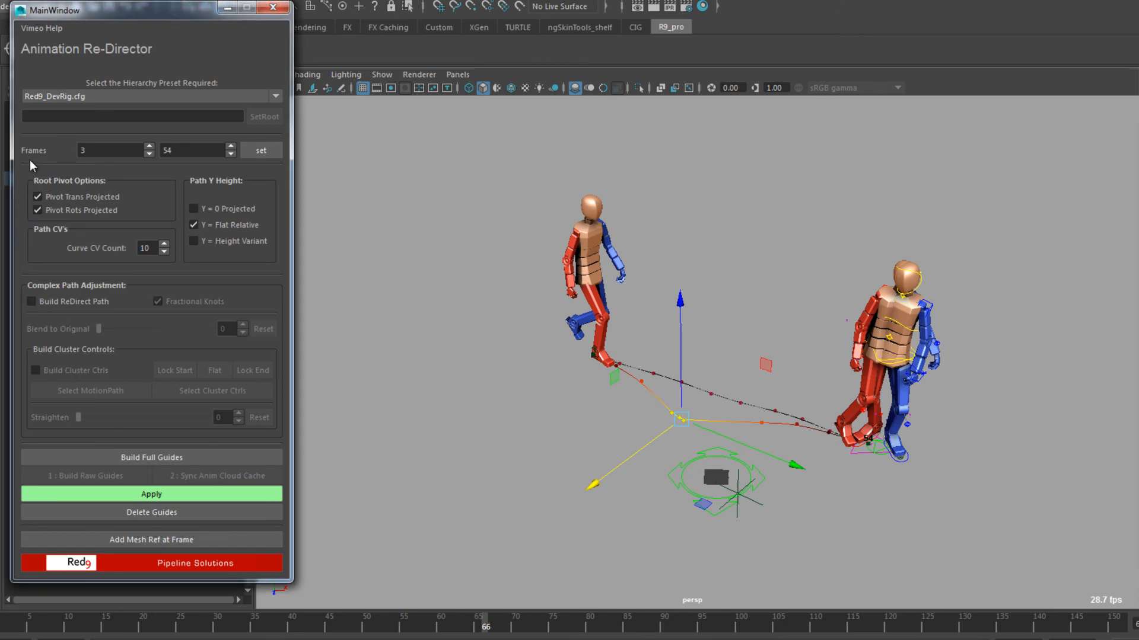
click(42, 302)
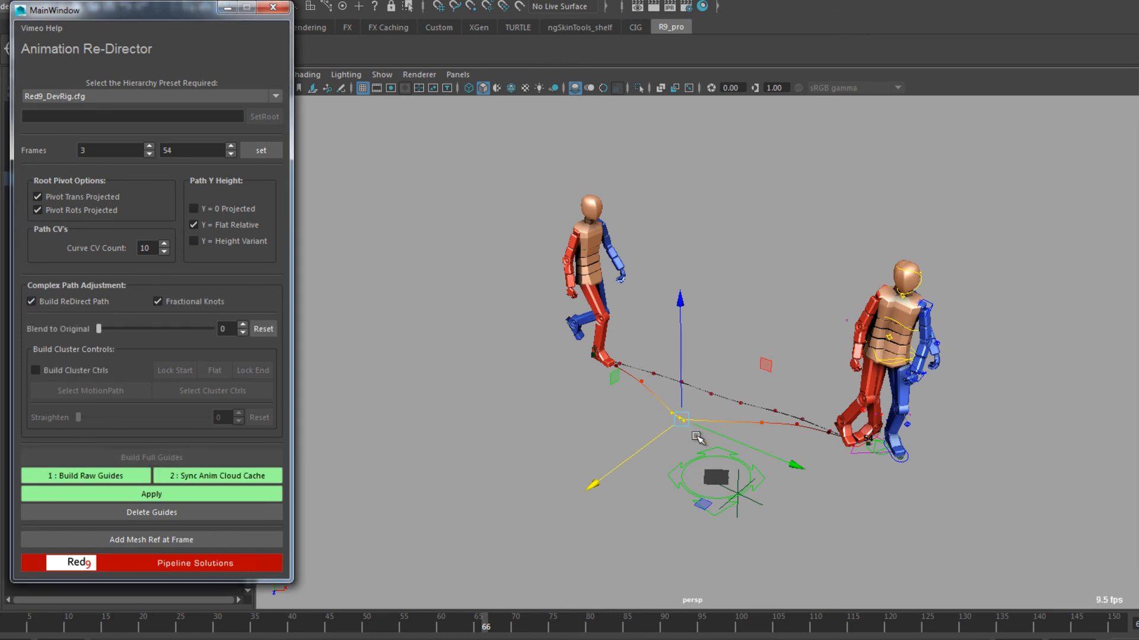
click(137, 513)
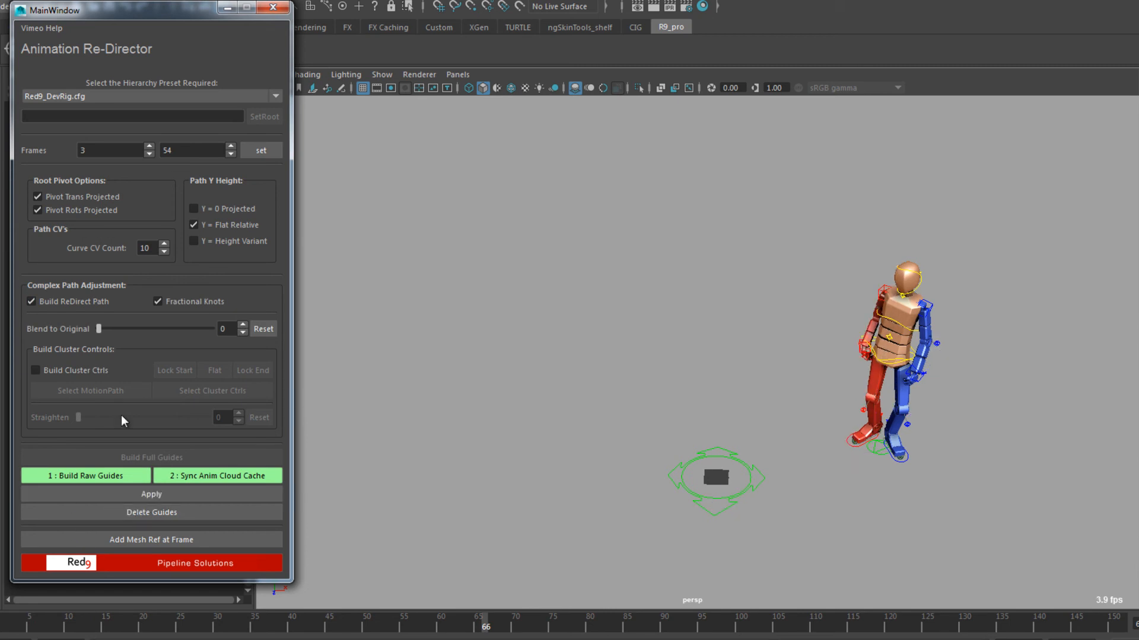
click(63, 372)
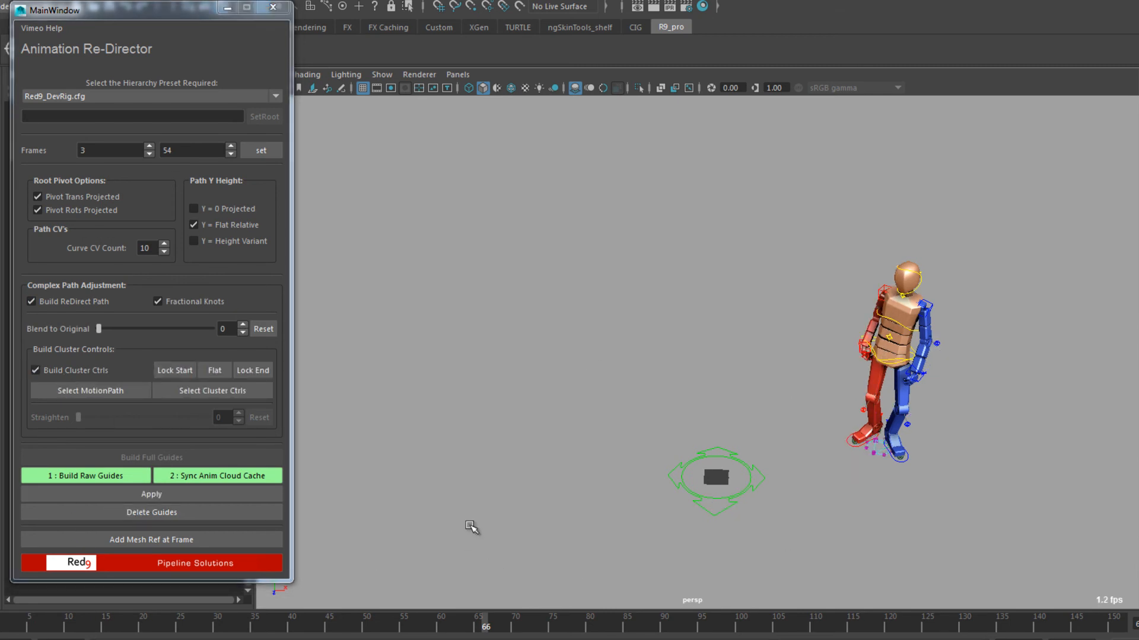
key(F8)
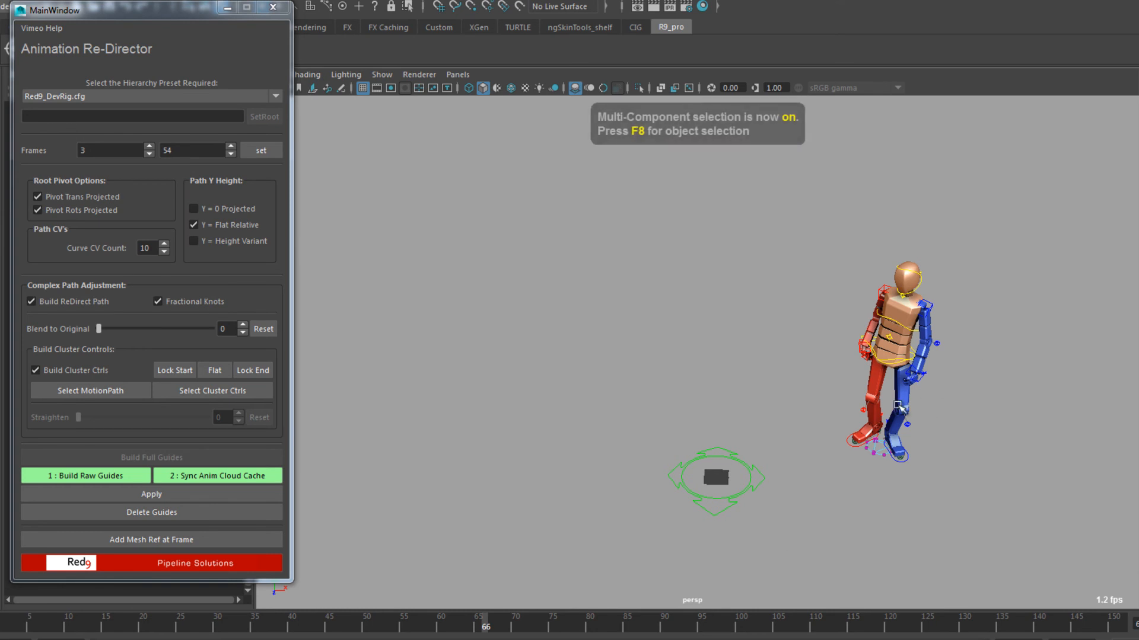
key(F8)
Open the scene with the longer walk animation from the recent files.
alt+drag(649, 444, 643, 426)
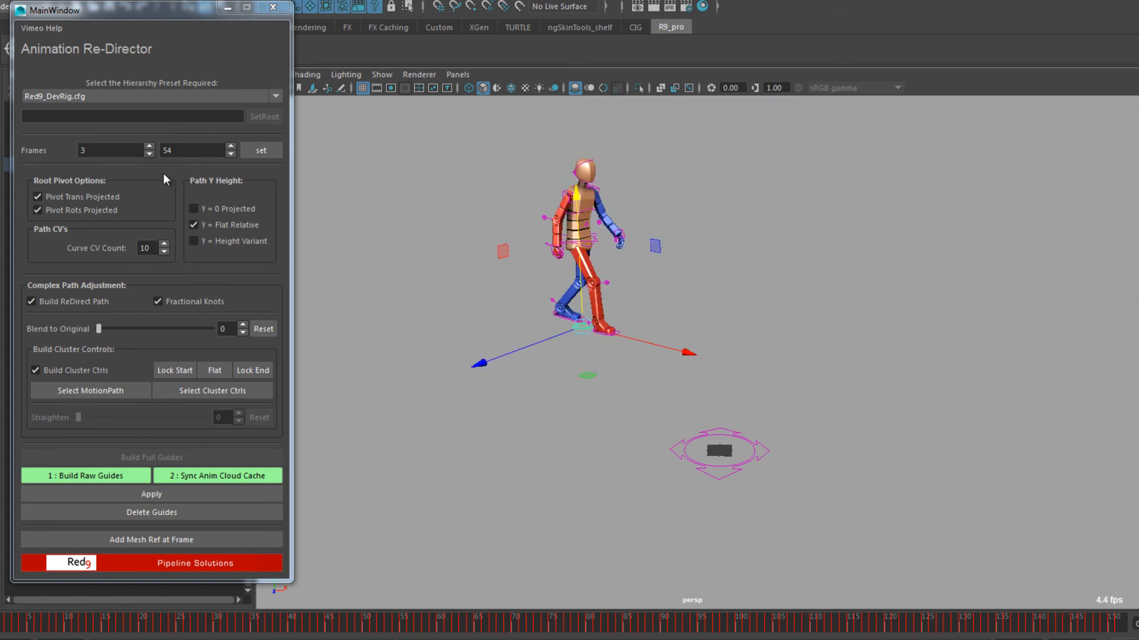
click(12, 1)
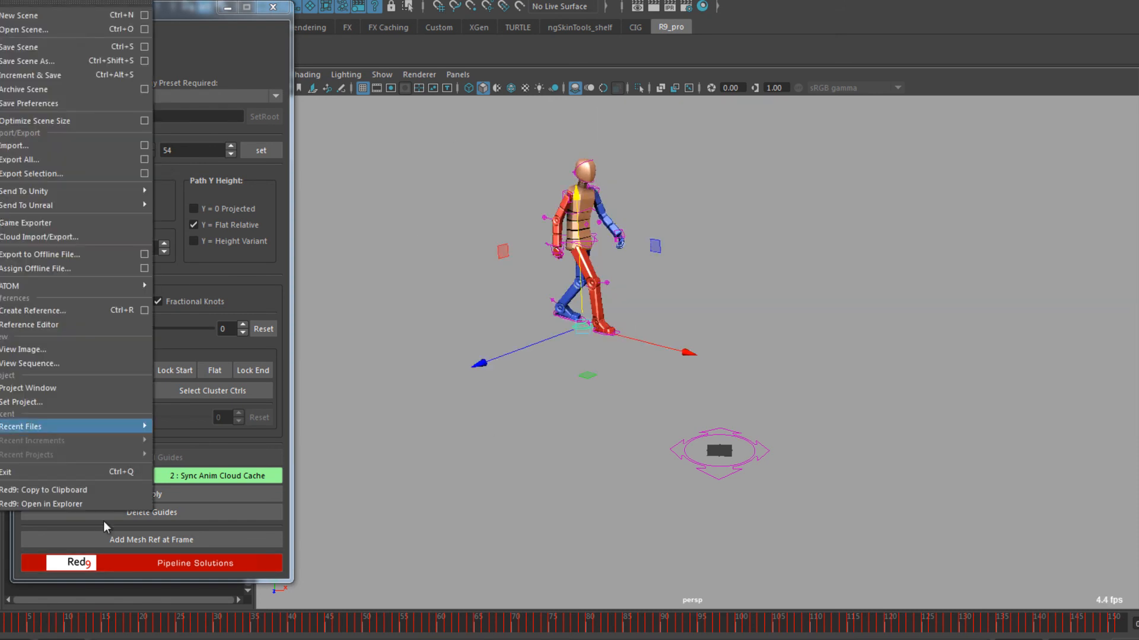
mouse_move(104, 2)
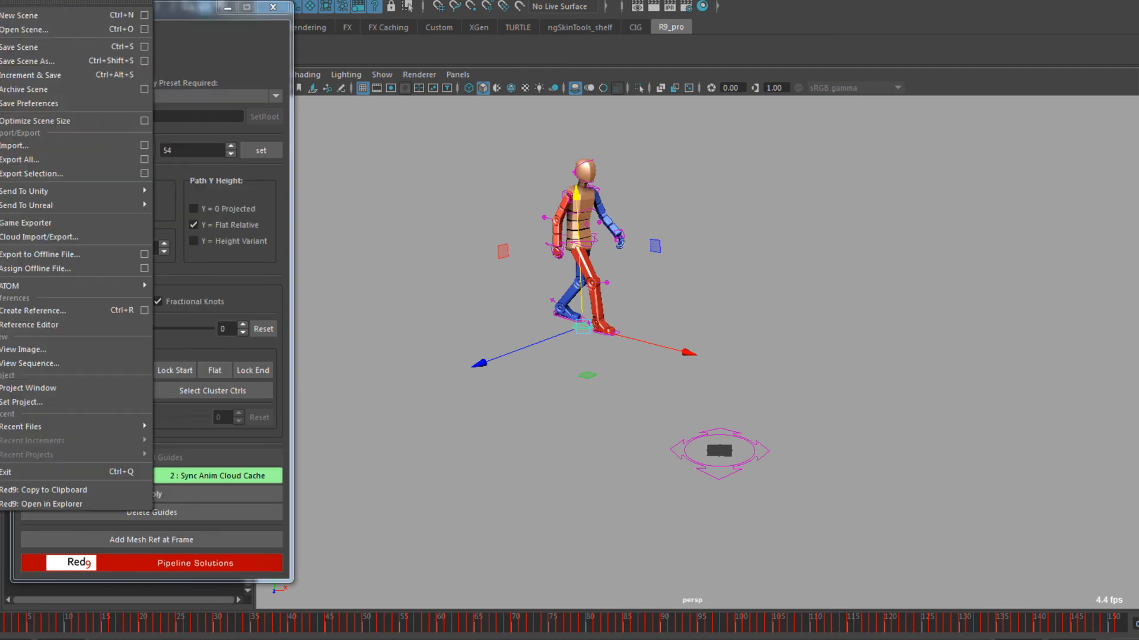
key(Escape)
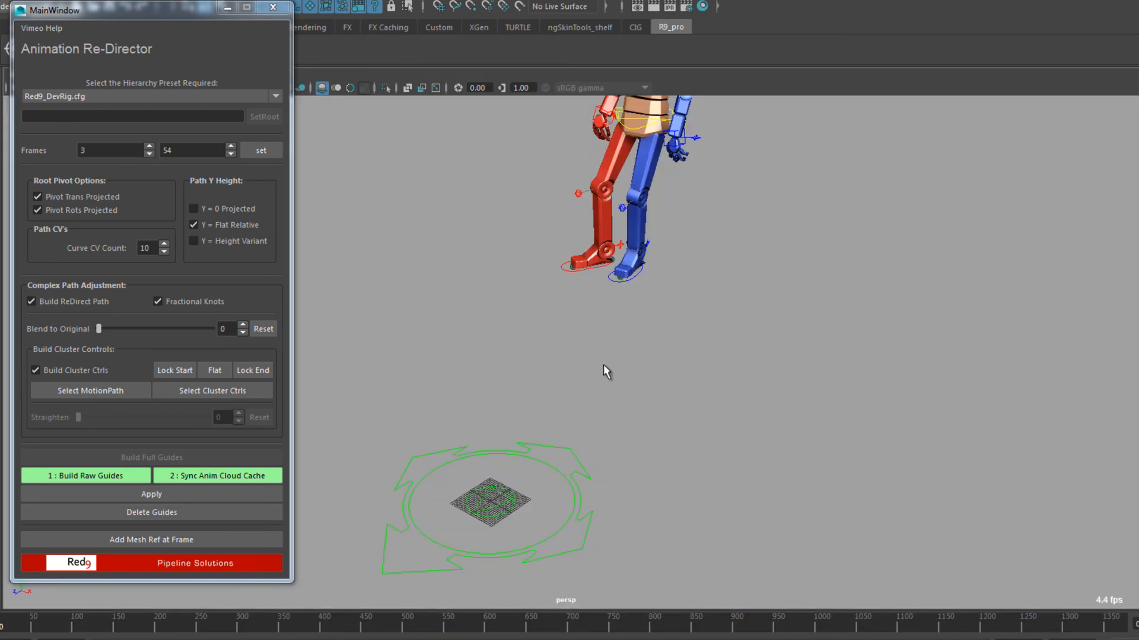
Set the Re-Director frame range to 335–805 from the timeline and the path height to Y = 0 Projected.
scroll(603, 364, down, 5)
drag(130, 629, 656, 631)
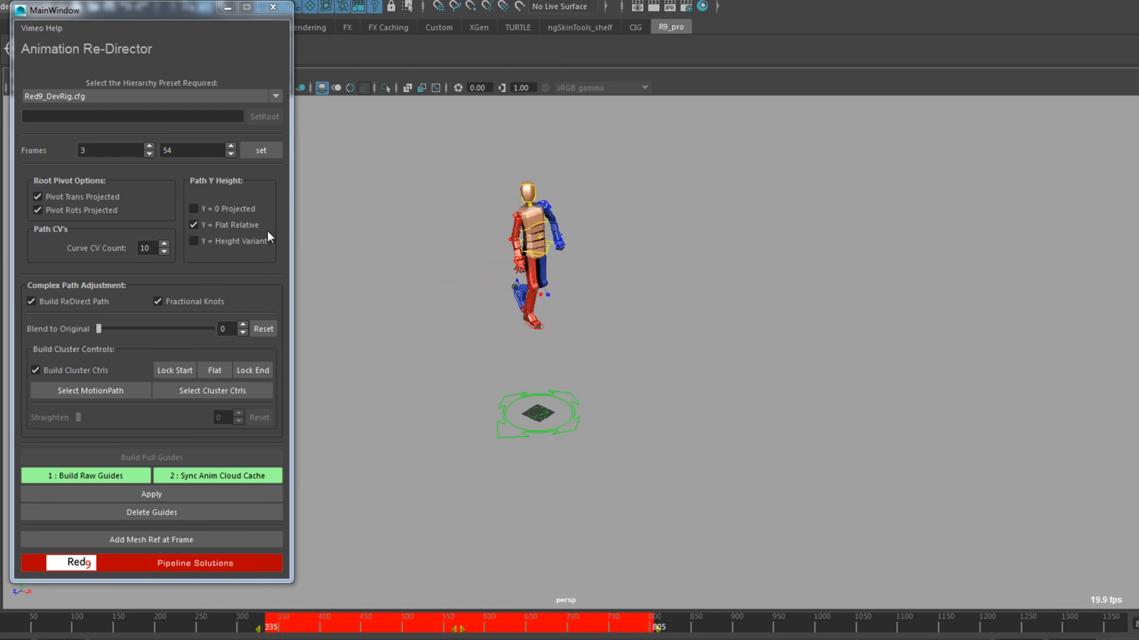
click(268, 155)
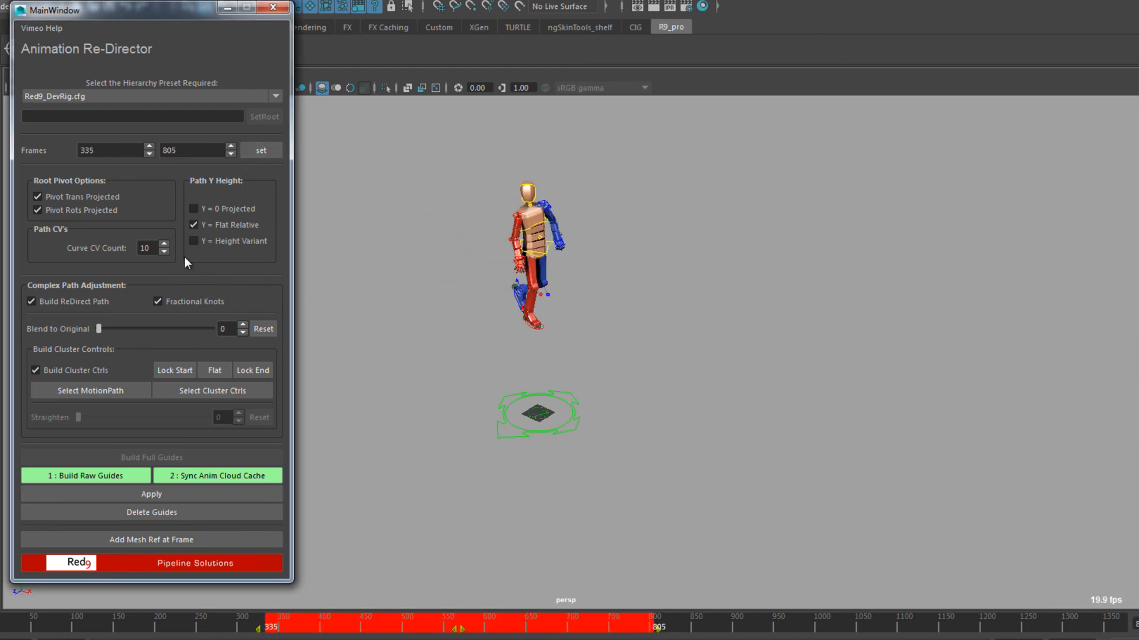
alt+drag(541, 320, 535, 386)
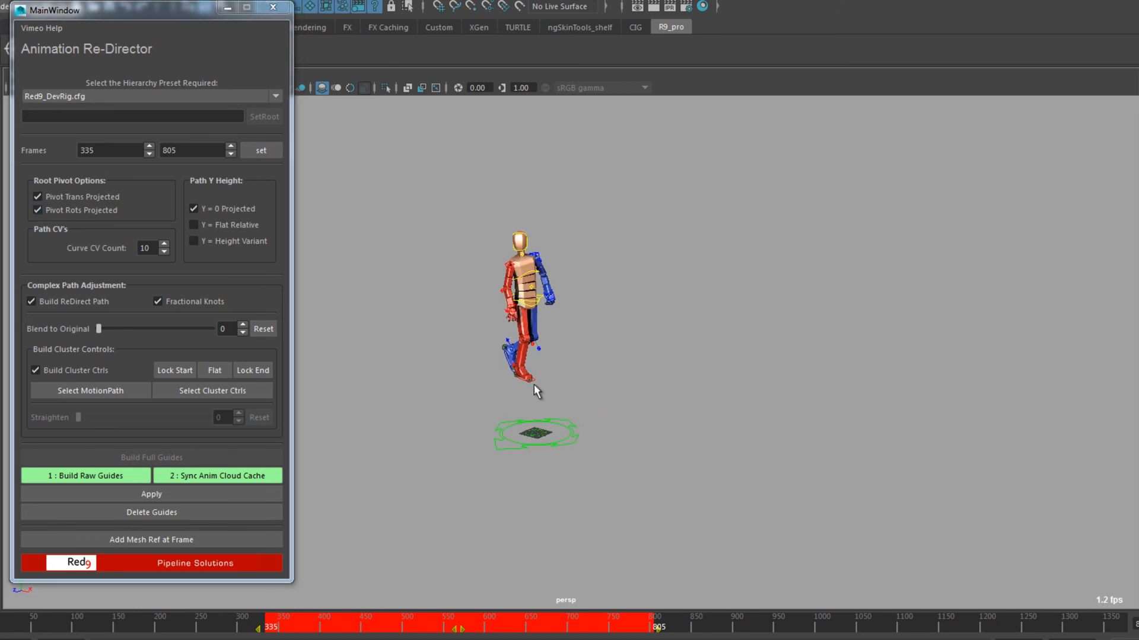
Select all the rig's controls, go to frame 137, and build the raw guides with Build ReDirect Path and cluster controls enabled.
click(542, 307)
mouse_move(214, 627)
mouse_down()
mouse_move(76, 627)
mouse_move(247, 628)
mouse_move(102, 617)
mouse_up()
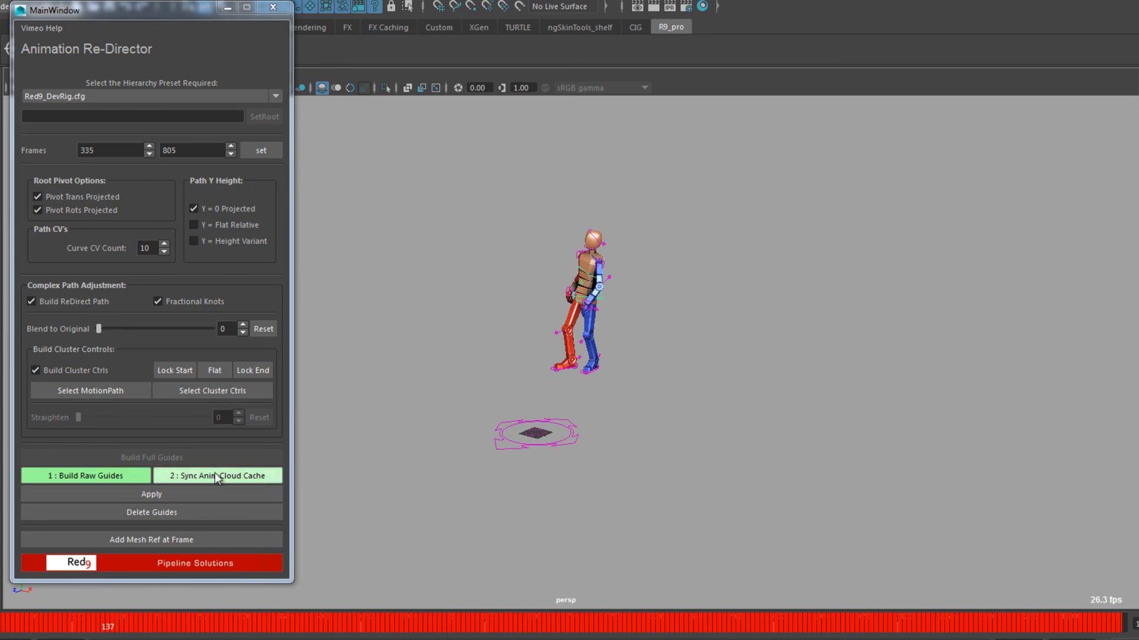
click(55, 302)
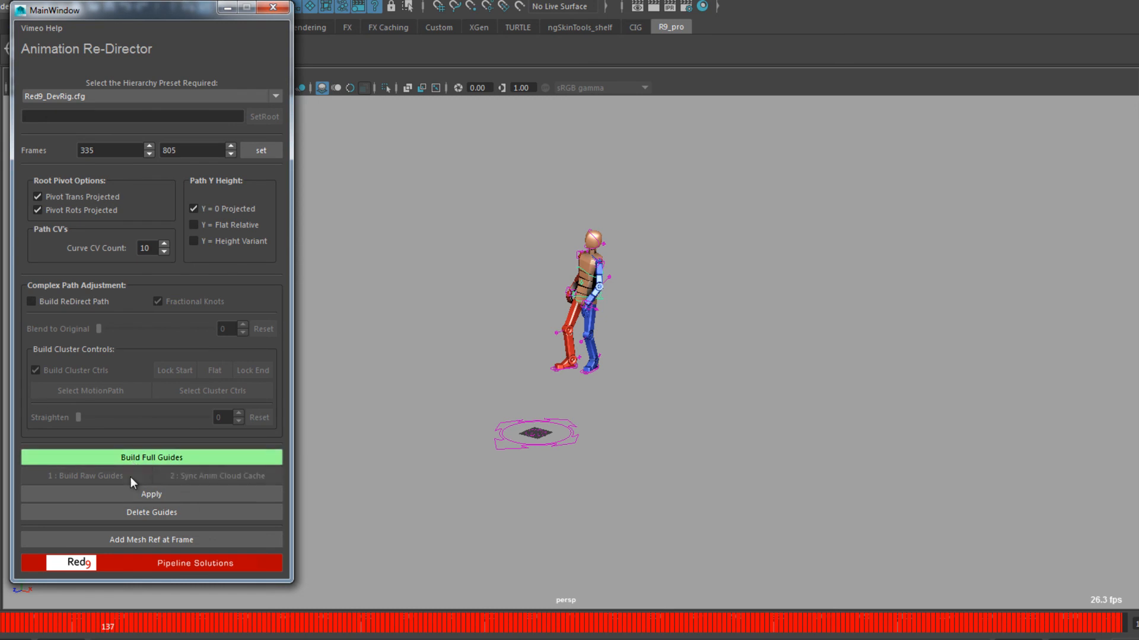
click(58, 304)
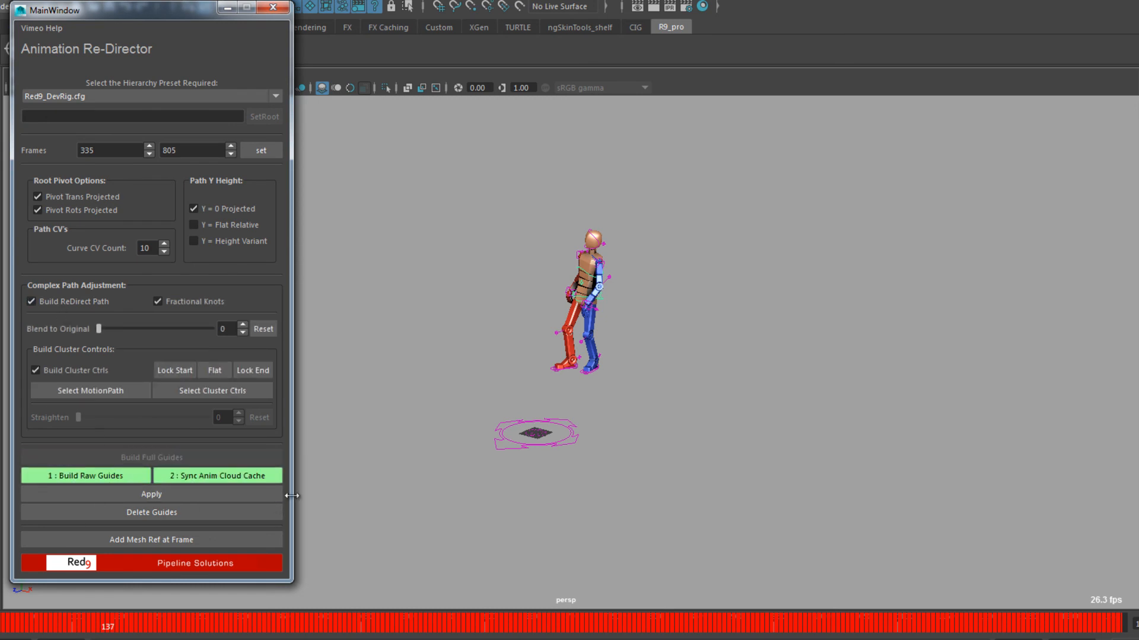
click(86, 475)
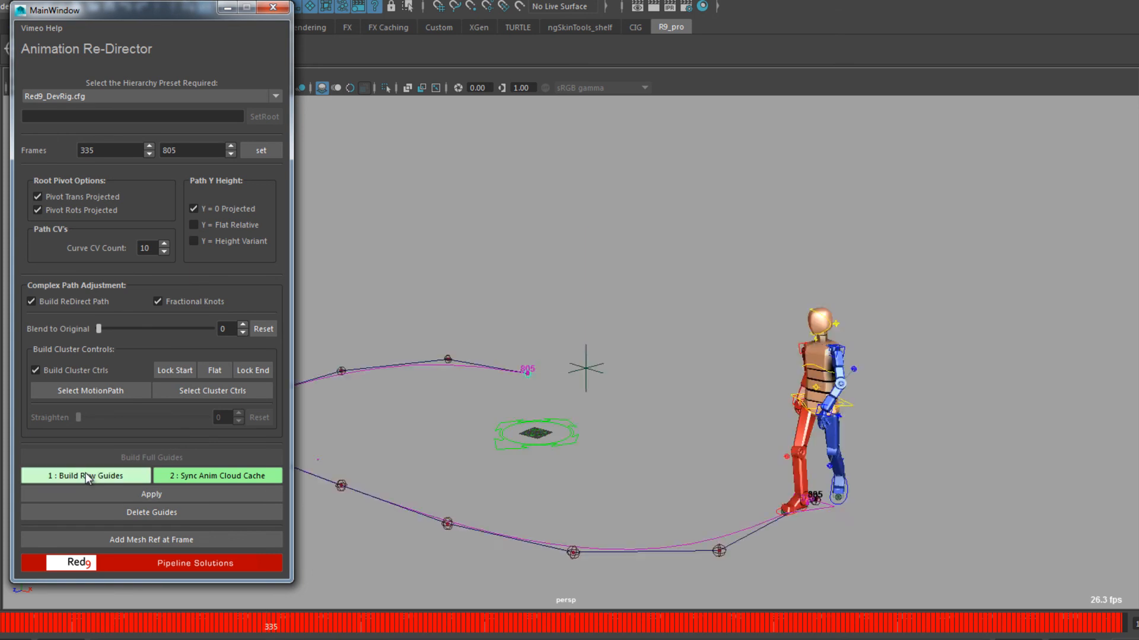
Scrub the timeline to frame 743 to check how the ten-CV path follows the walk.
double_click(144, 249)
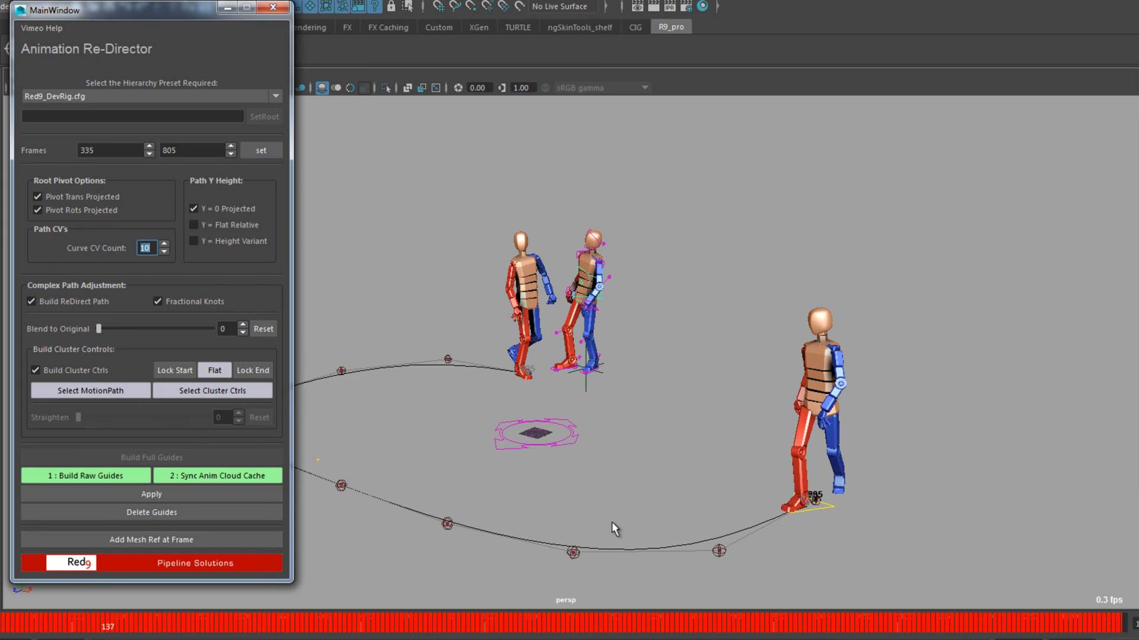
mouse_move(418, 638)
mouse_down()
mouse_move(318, 629)
mouse_move(234, 593)
mouse_move(643, 556)
mouse_move(604, 564)
mouse_move(614, 567)
mouse_move(557, 460)
mouse_move(558, 478)
mouse_up()
mouse_move(593, 635)
mouse_down()
mouse_move(605, 632)
mouse_move(569, 632)
mouse_move(607, 631)
mouse_up()
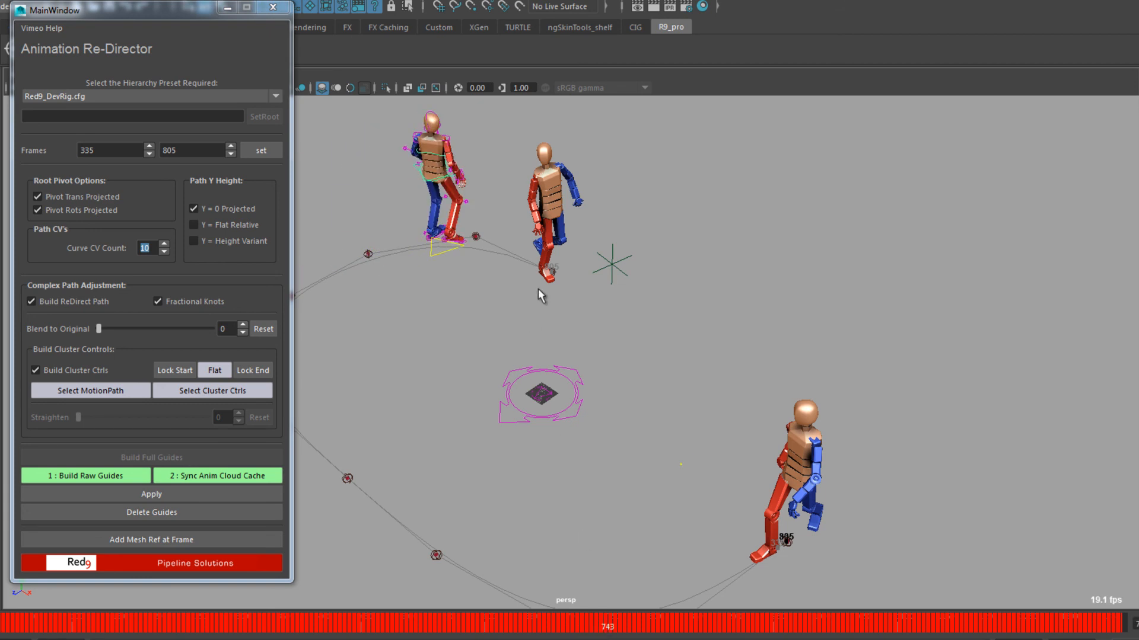
Set the Curve CV Count to 50, rebuild the raw guides, and scrub the walk to frame 631.
click(148, 249)
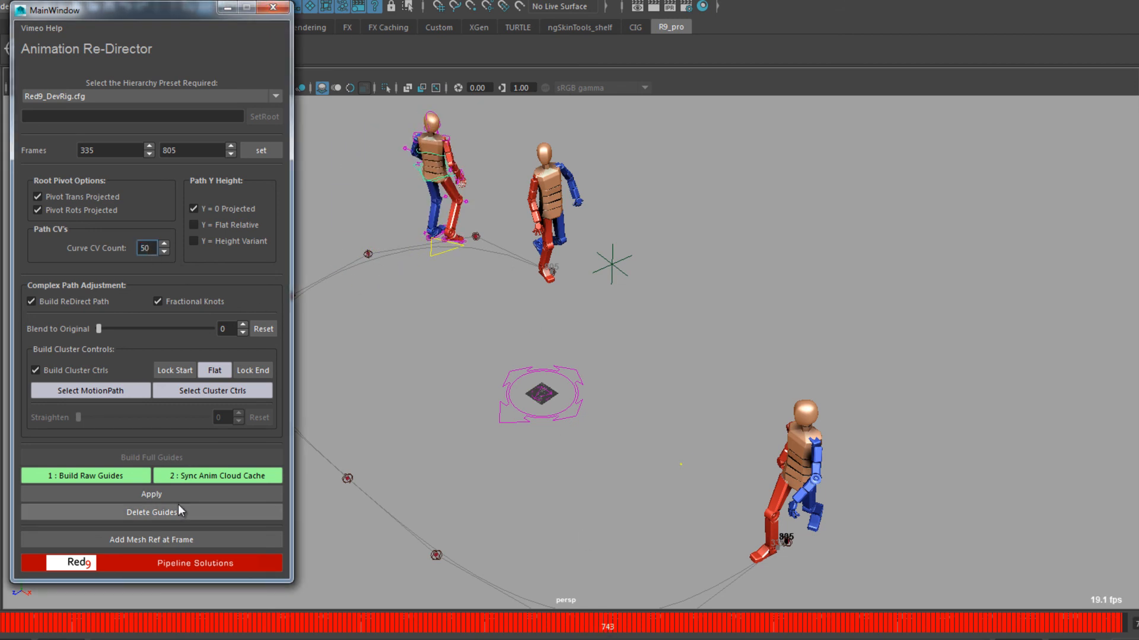
click(123, 476)
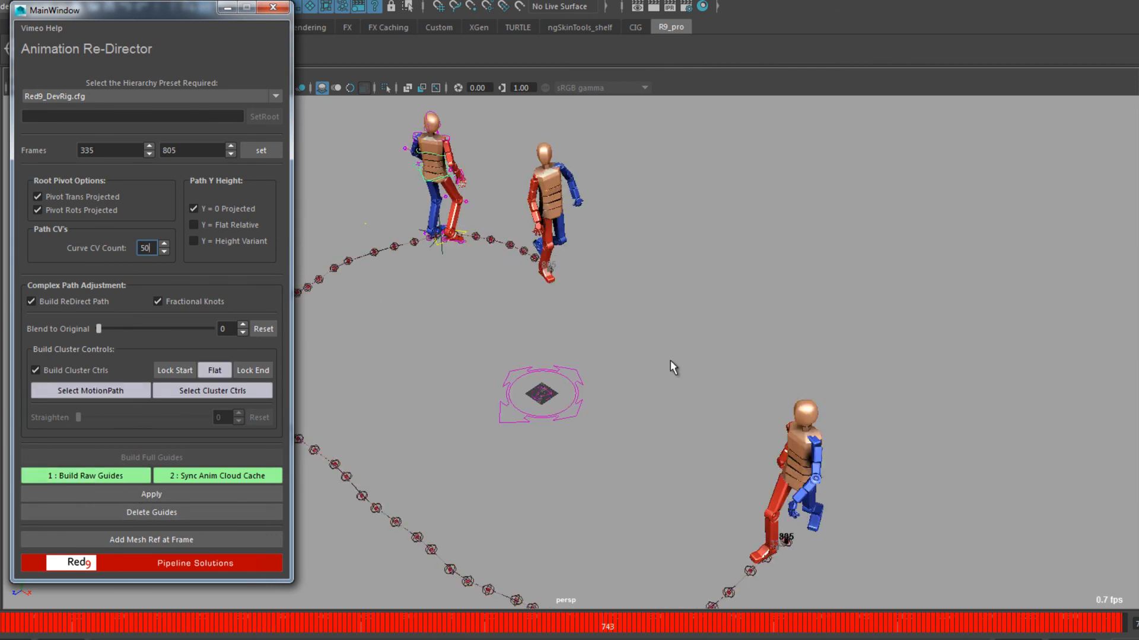
alt+middle_drag(719, 382, 836, 297)
alt+right_drag(836, 297, 860, 383)
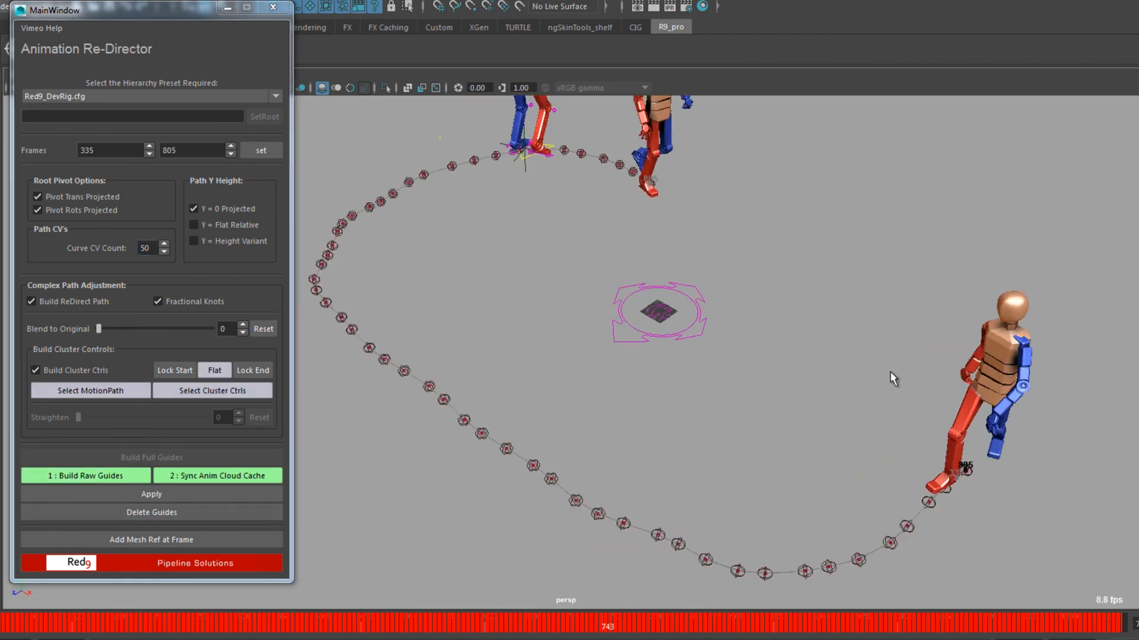
alt+drag(759, 478, 730, 449)
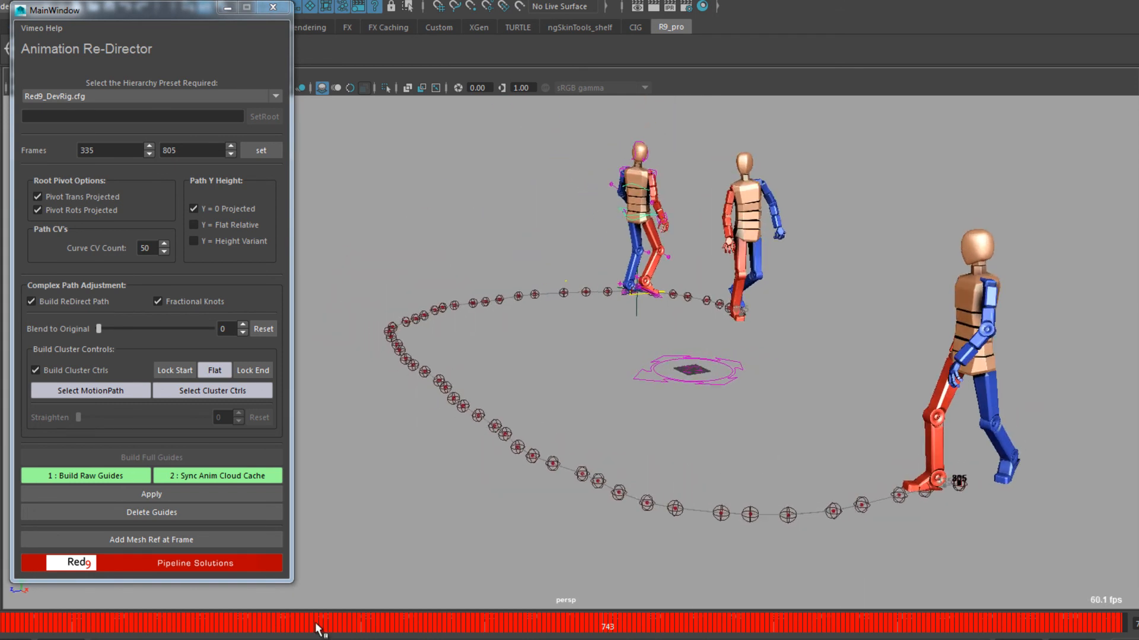
mouse_move(319, 628)
mouse_down()
mouse_move(265, 627)
mouse_move(465, 628)
mouse_move(270, 628)
mouse_move(495, 609)
mouse_move(515, 623)
mouse_up()
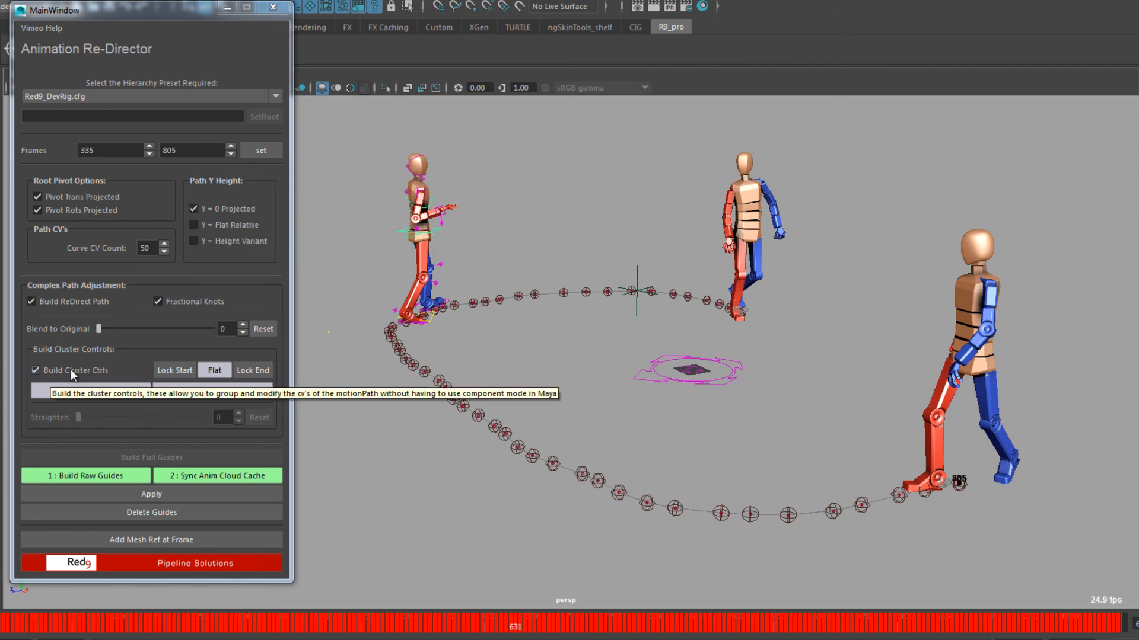
Pick individual cluster controls along the front of the path, try moving one off the curve, and undo the move.
click(787, 515)
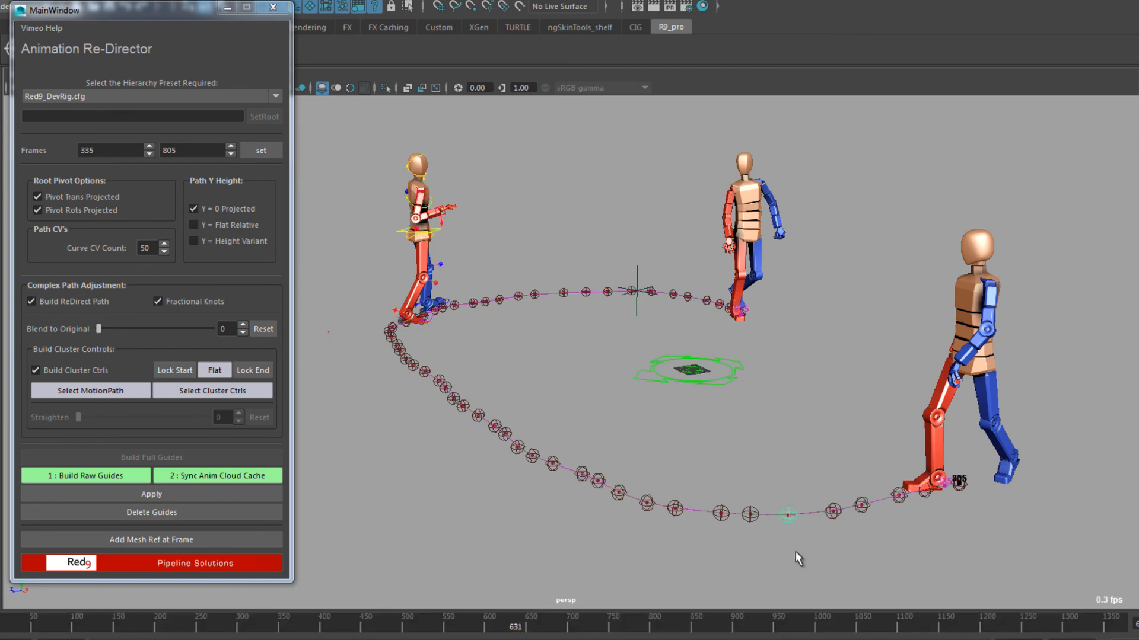
click(532, 456)
click(598, 480)
key(w)
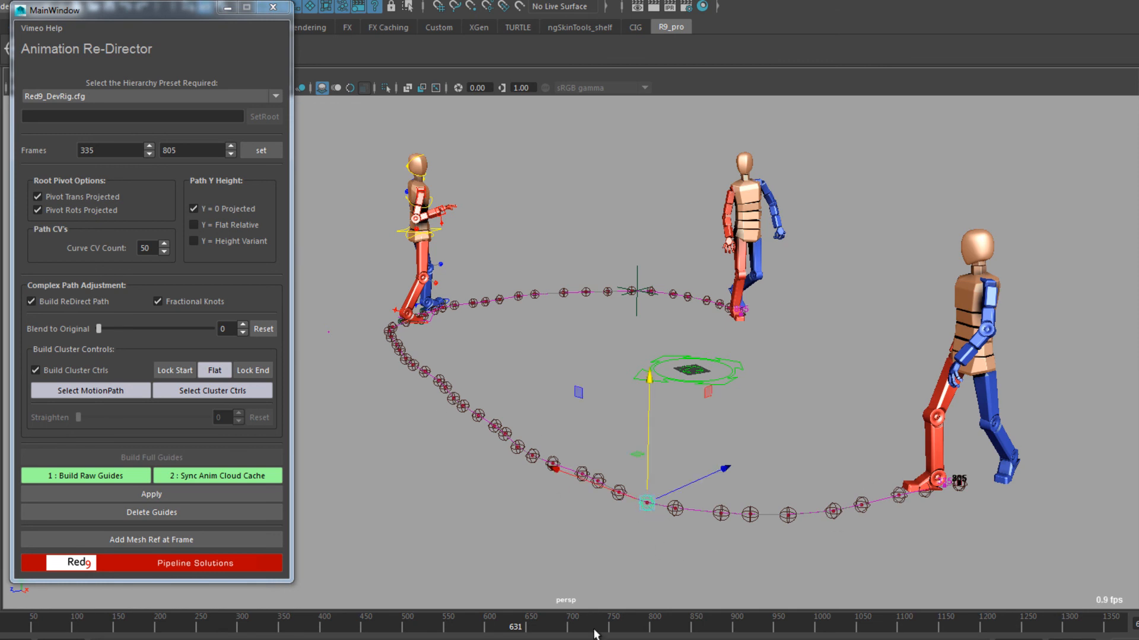
drag(647, 504, 593, 554)
key(ctrl+z)
Select all the cluster controls along the path.
click(228, 391)
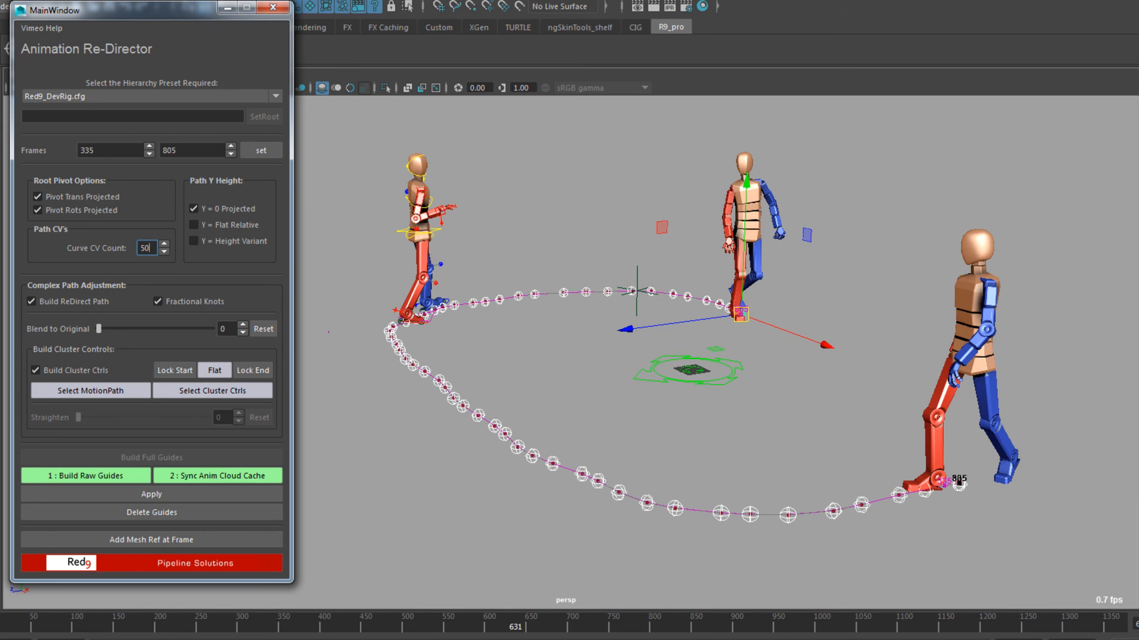
click(681, 514)
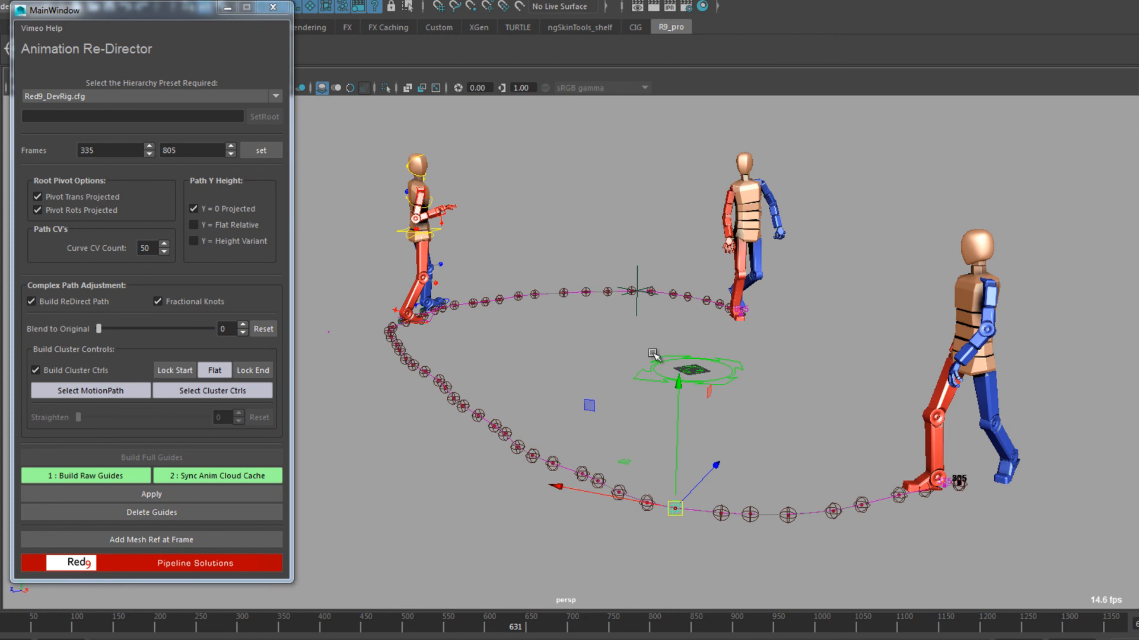
click(205, 393)
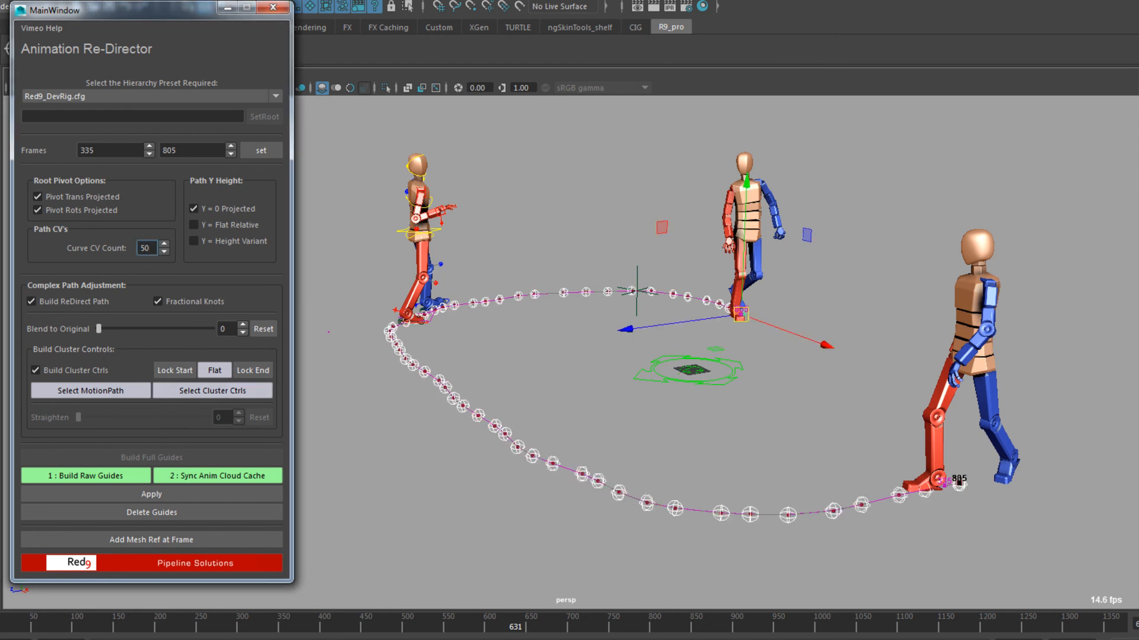
click(1137, 261)
middle_drag(799, 339, 836, 332)
alt+right_drag(834, 324, 909, 300)
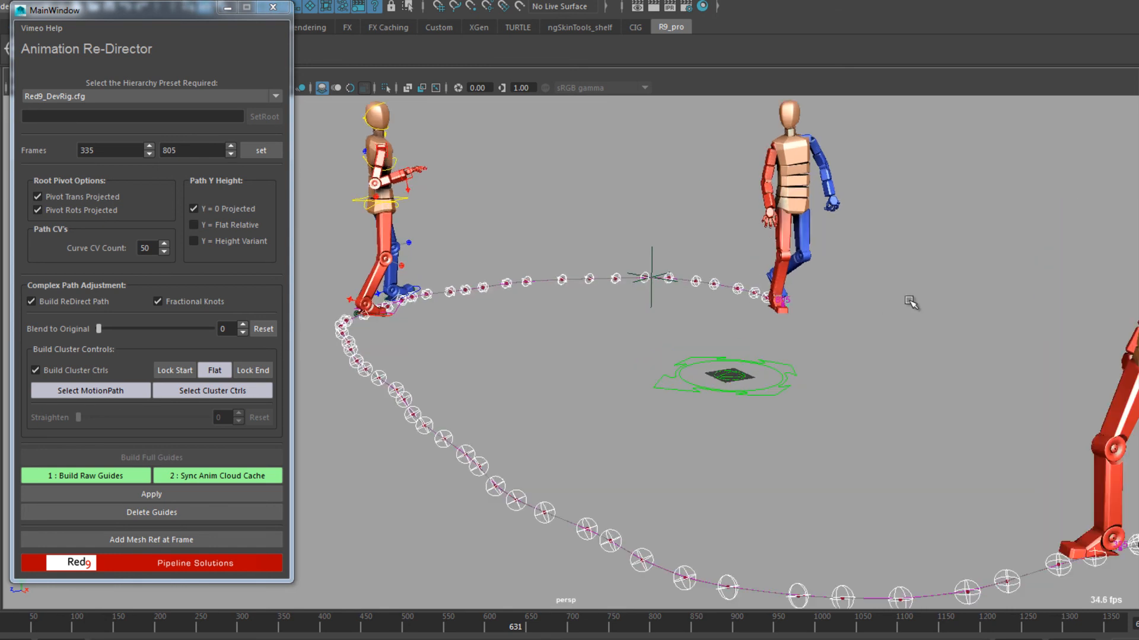
Sync the Anim Cloud Cache and change the cluster grouping to Lock Start.
click(174, 372)
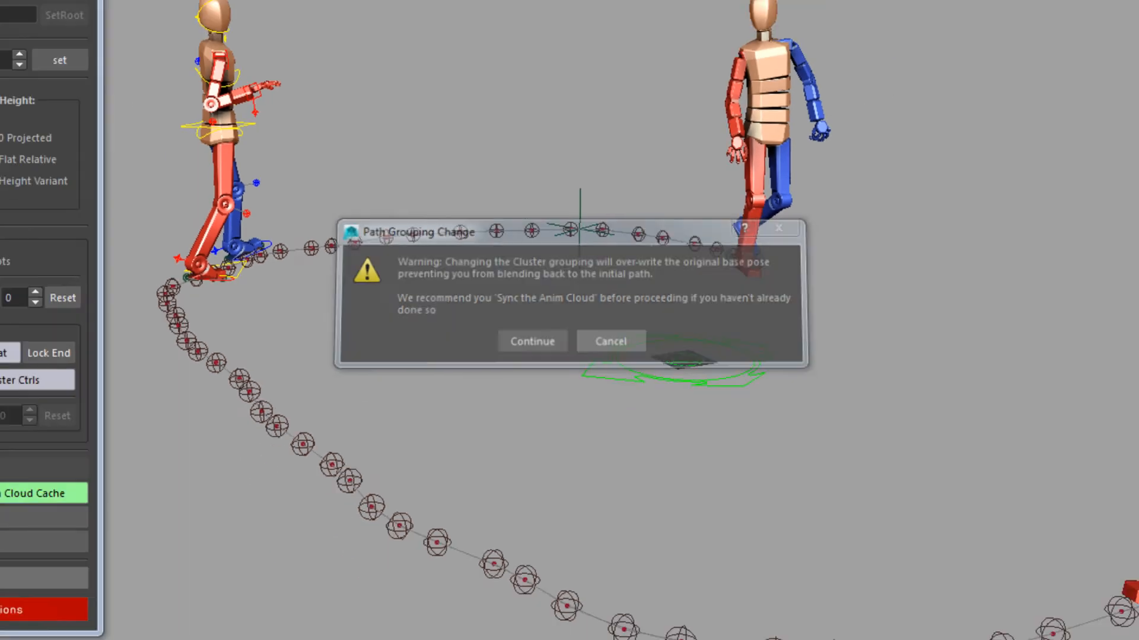
click(676, 358)
click(218, 426)
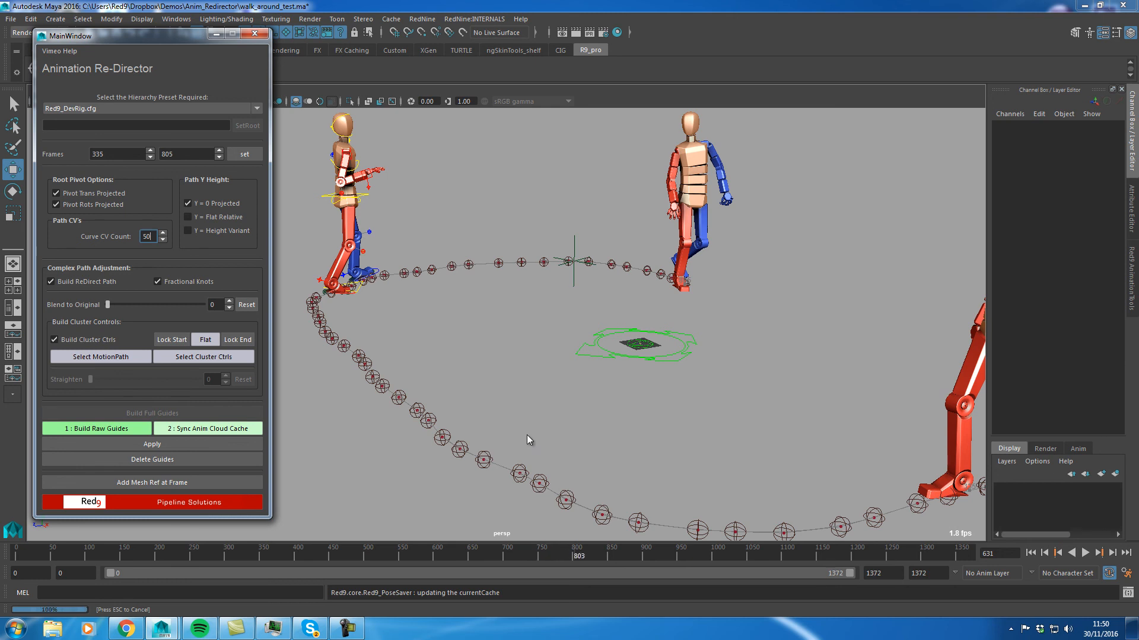
click(183, 343)
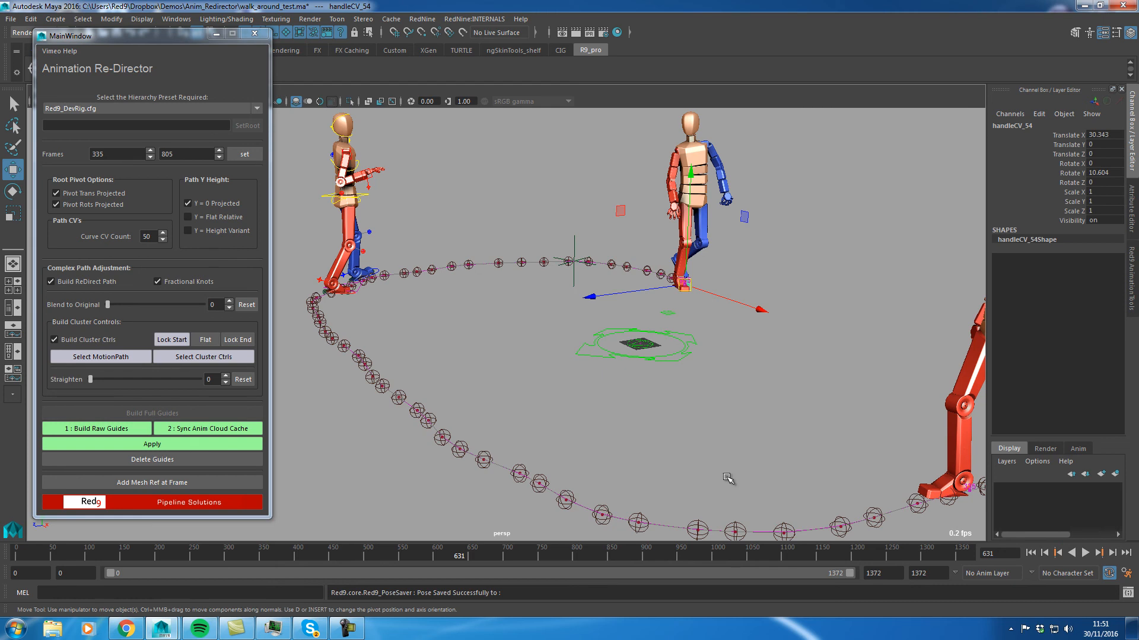
Select all the start-locked cluster controls and try rotating them together in X, Y and Z by about 2.3 degrees.
click(737, 528)
click(698, 530)
click(638, 522)
click(683, 283)
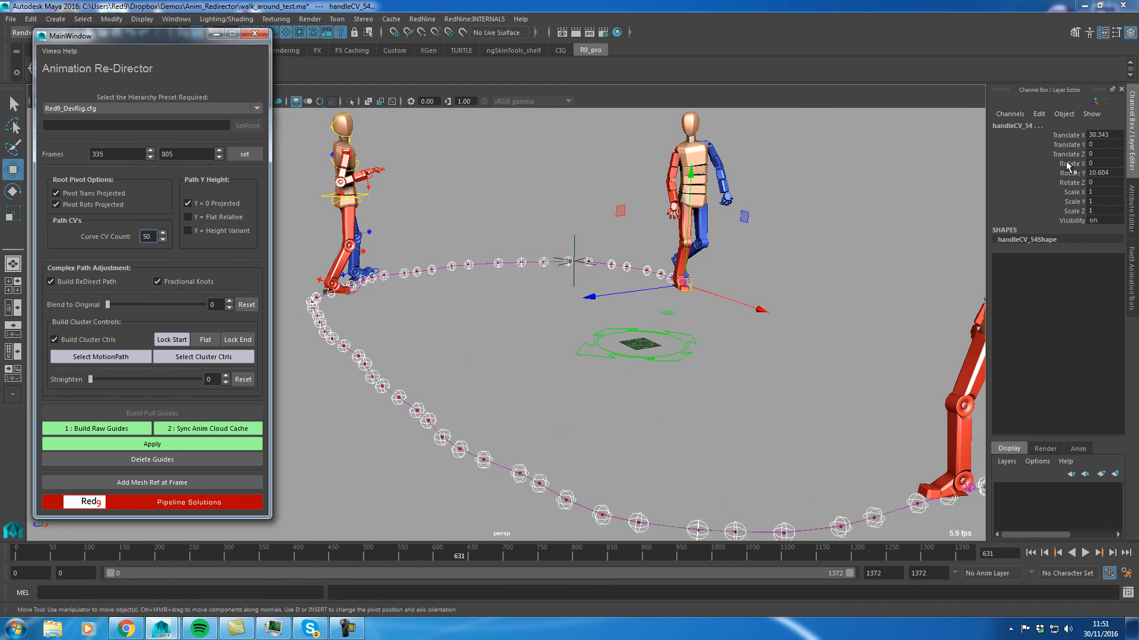
click(1066, 172)
drag(1068, 163, 1068, 182)
middle_drag(781, 252, 782, 252)
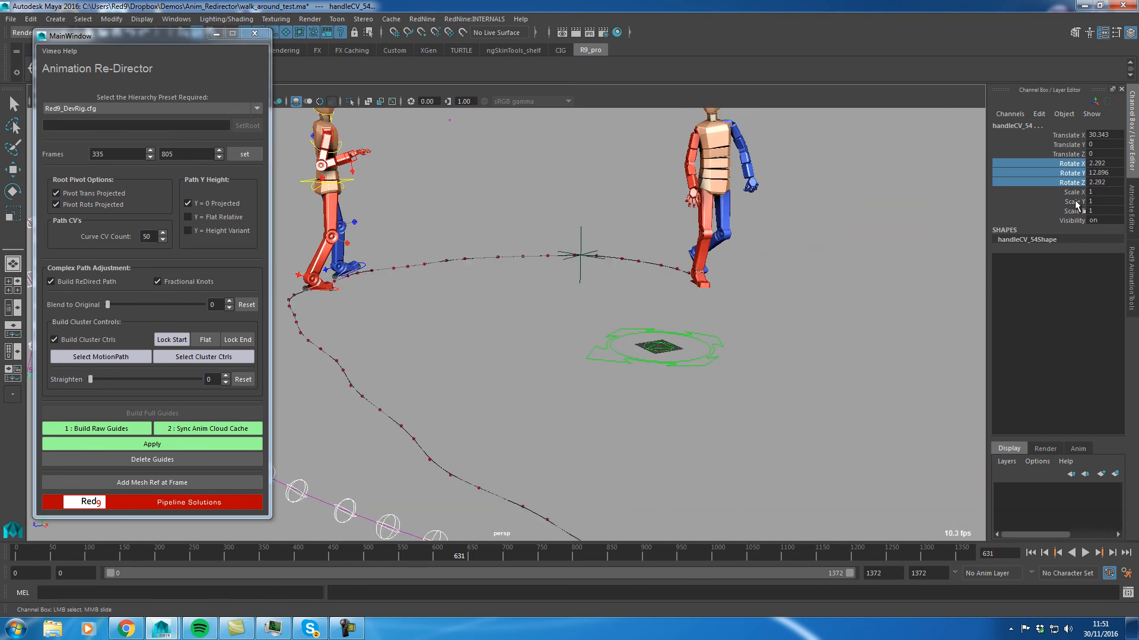
Try setting Rotate X, Y and Z of all the cluster controls to 0, and undo the rotation changes.
click(1103, 182)
text(0)
key(Return)
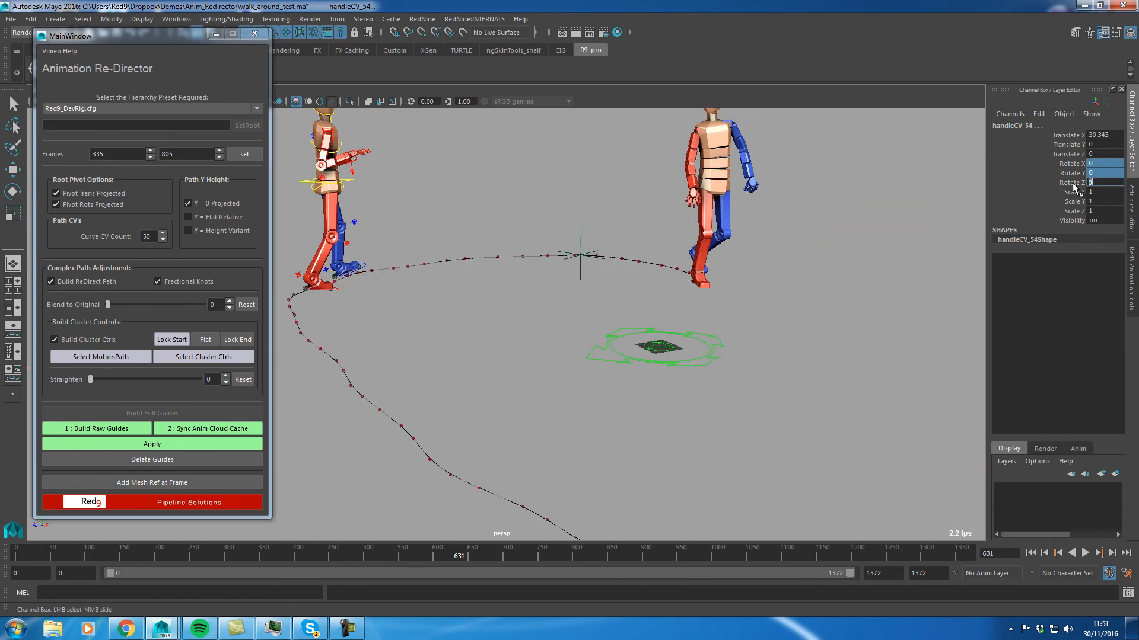
scroll(743, 313, down, 5)
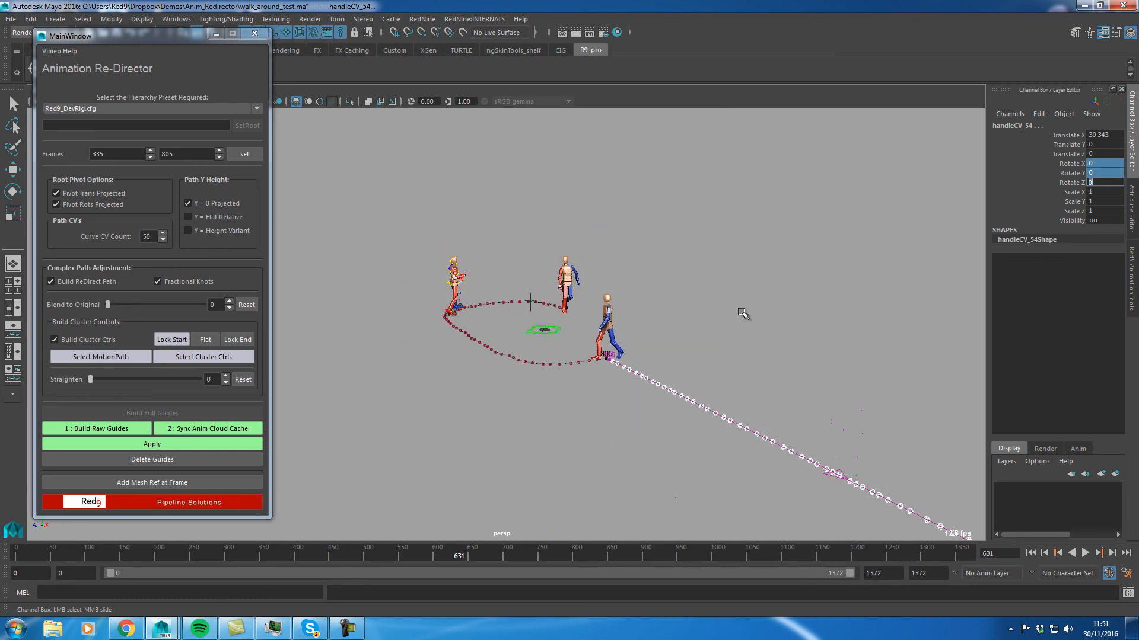
key(ctrl+z)
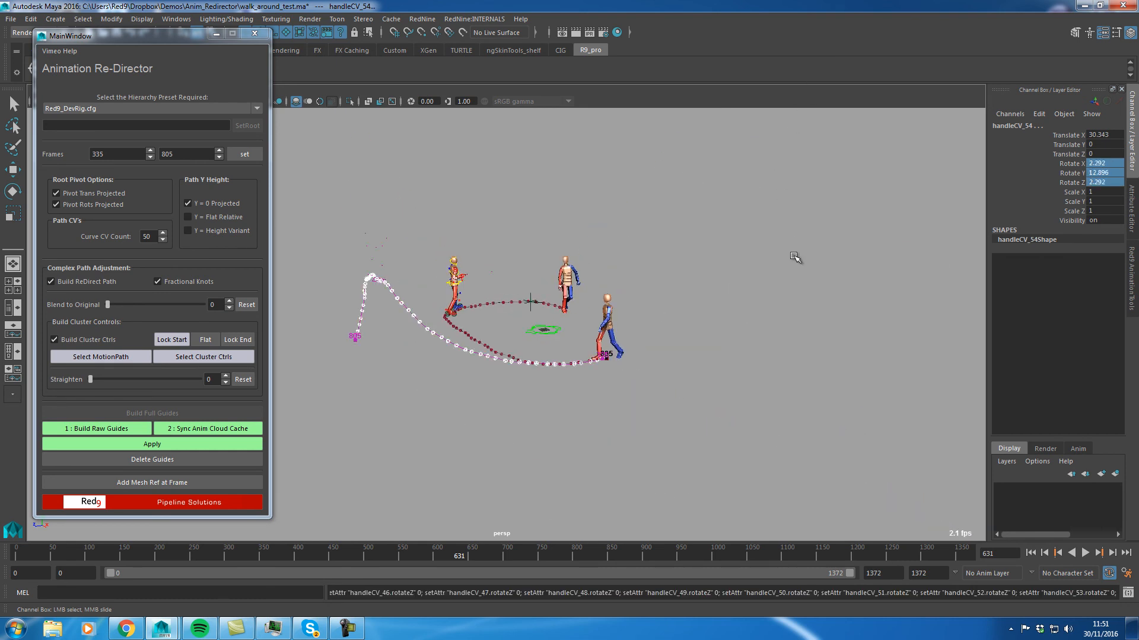
key(ctrl+z)
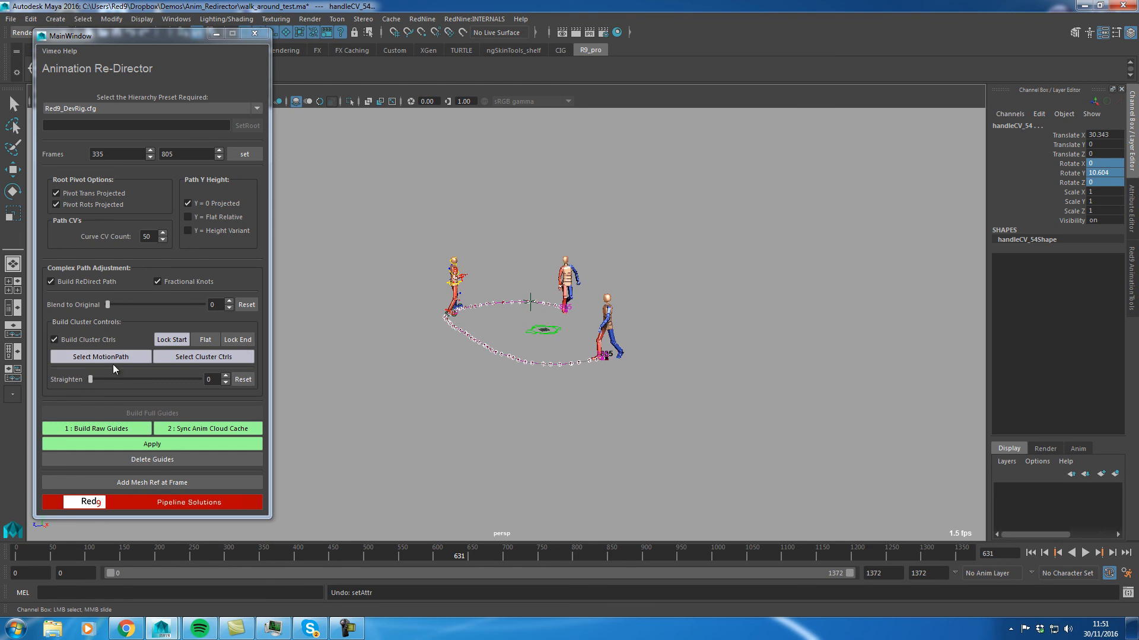
Try a Y rotation on the selected cluster controls and set Blend to Original to 100.
click(1071, 173)
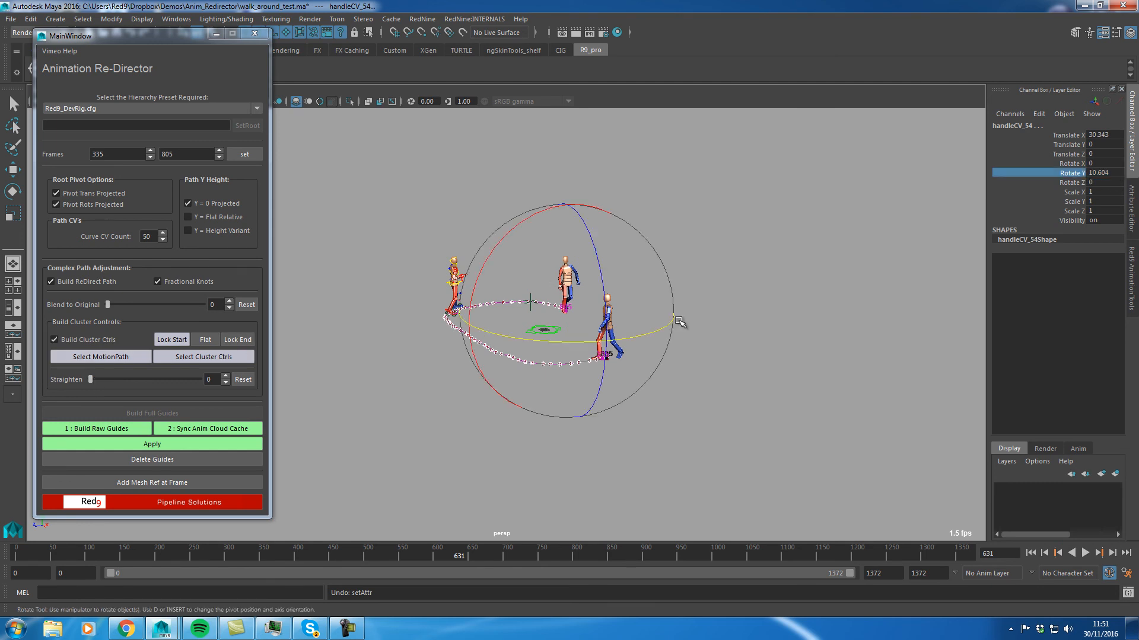
mouse_move(682, 315)
middle_down()
mouse_move(699, 308)
mouse_move(681, 310)
mouse_move(694, 318)
middle_up()
drag(108, 304, 236, 304)
drag(168, 314, 313, 302)
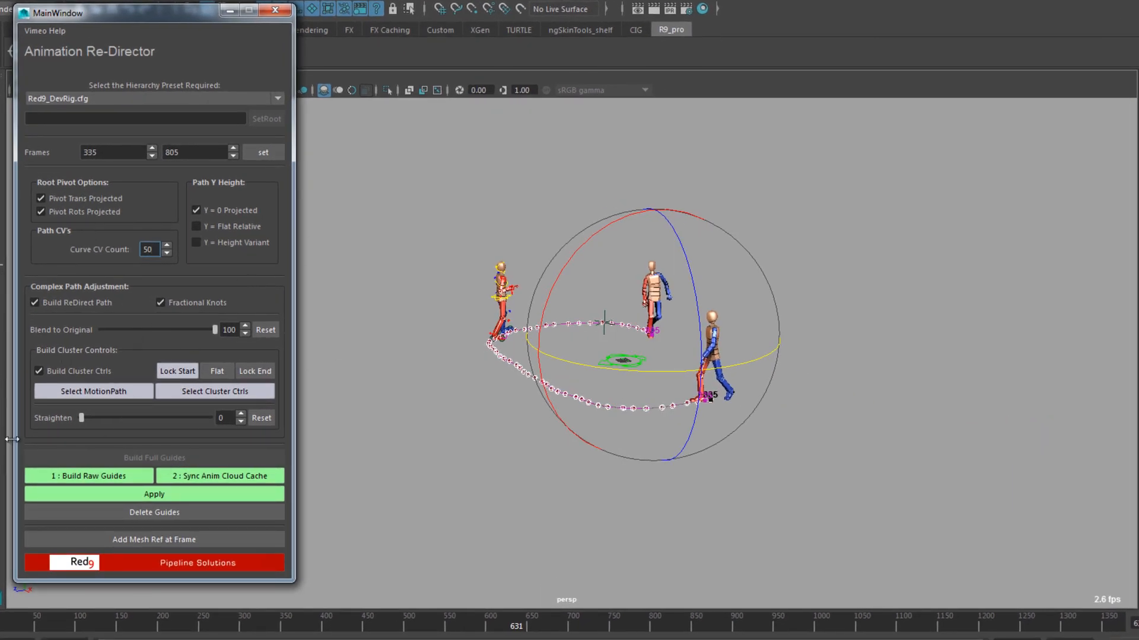
Straighten the path to 100 and switch the cluster grouping to Flat, accepting the new base shape.
drag(81, 417, 122, 418)
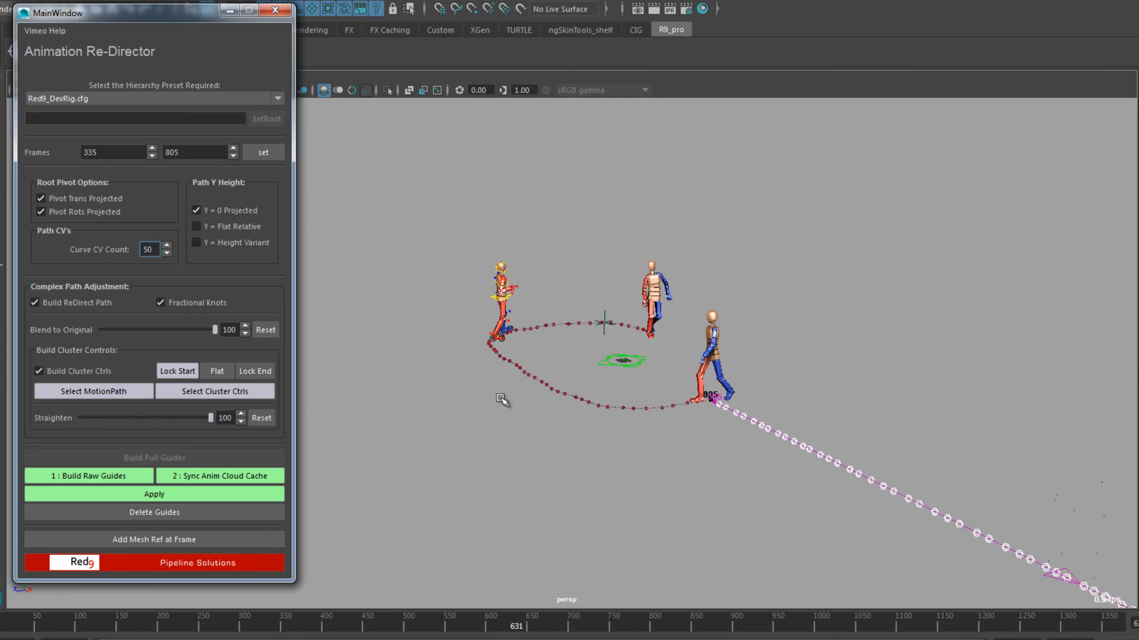
alt+middle_drag(770, 470, 473, 386)
alt+right_drag(473, 386, 603, 366)
alt+drag(497, 386, 547, 334)
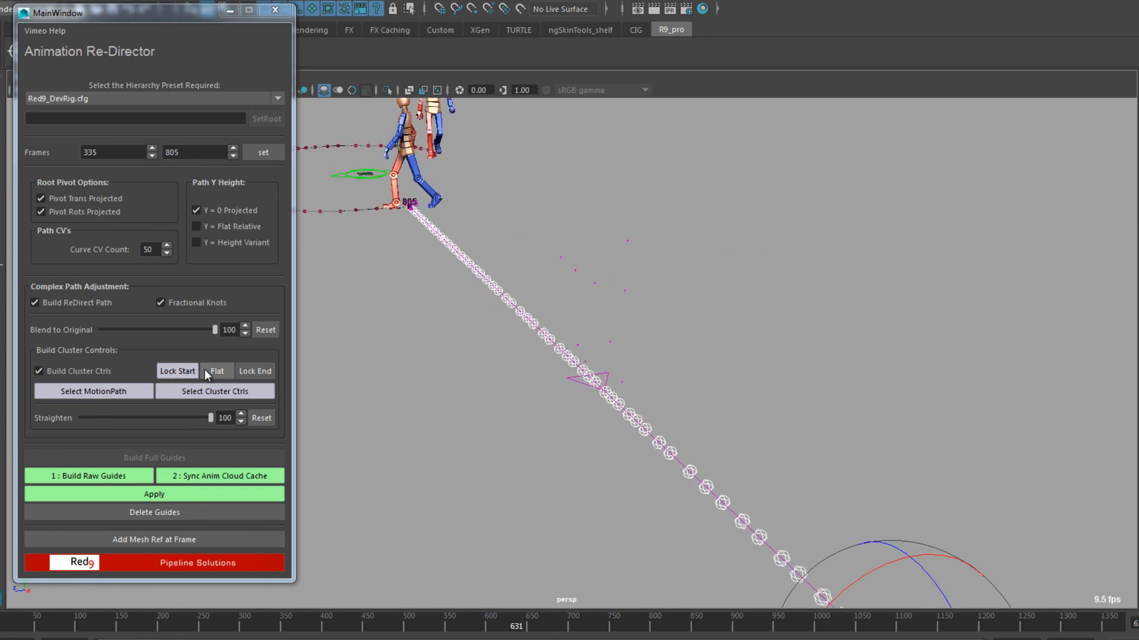
click(226, 371)
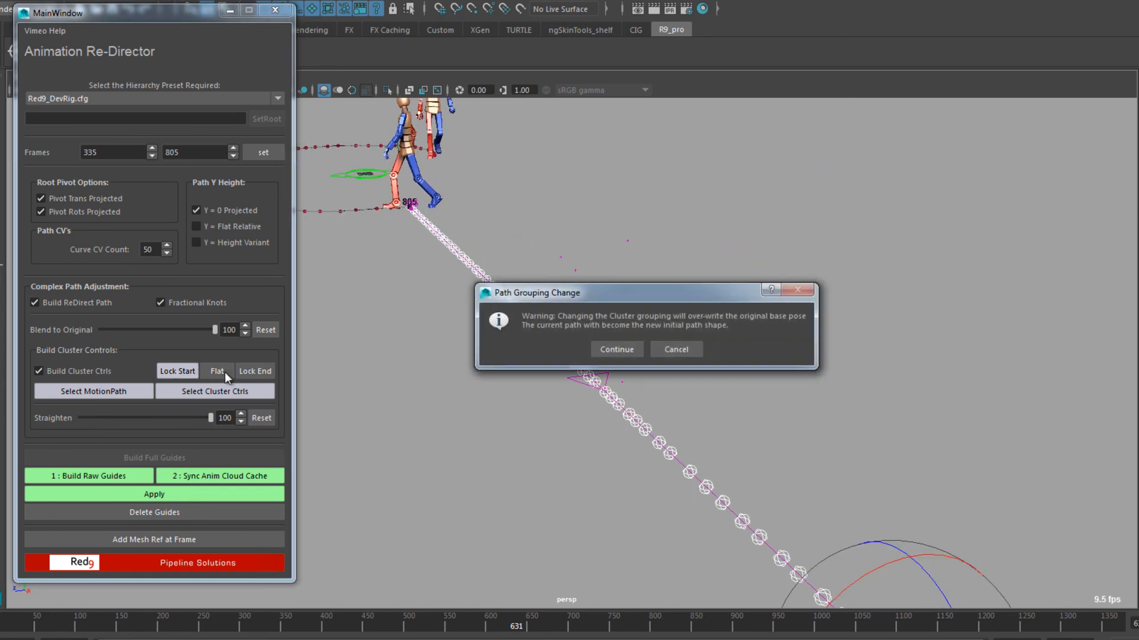
click(616, 349)
Select five cluster controls midway along the straightened path and try moving them sideways.
drag(534, 336, 574, 359)
key(w)
drag(417, 347, 392, 349)
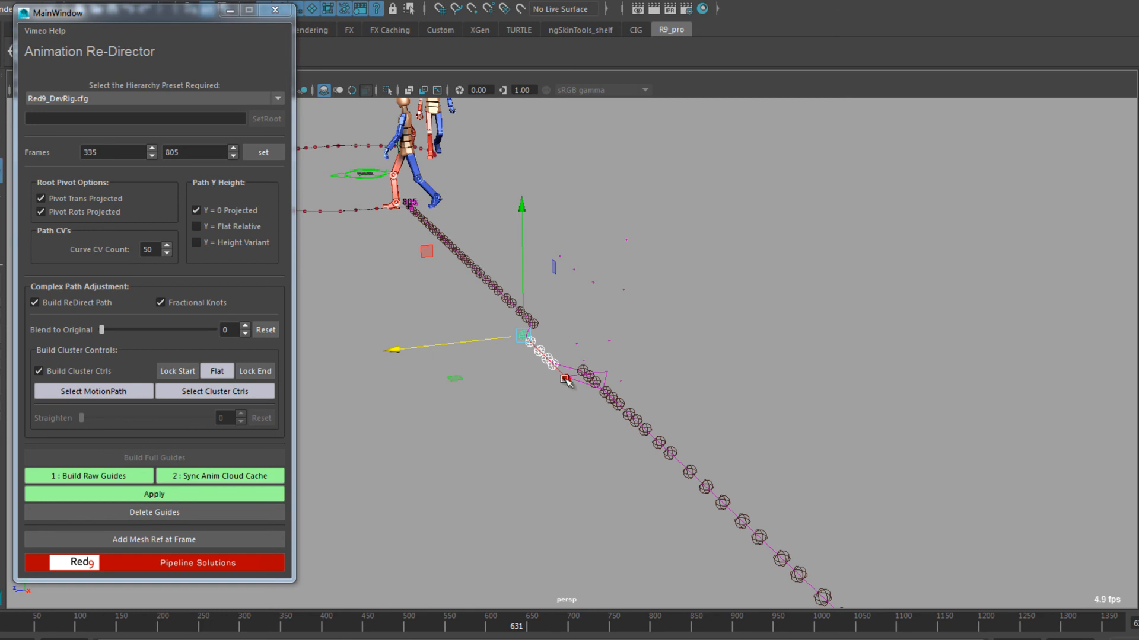
mouse_move(564, 522)
alt+mouse_down()
mouse_move(536, 529)
mouse_move(571, 527)
alt+mouse_up()
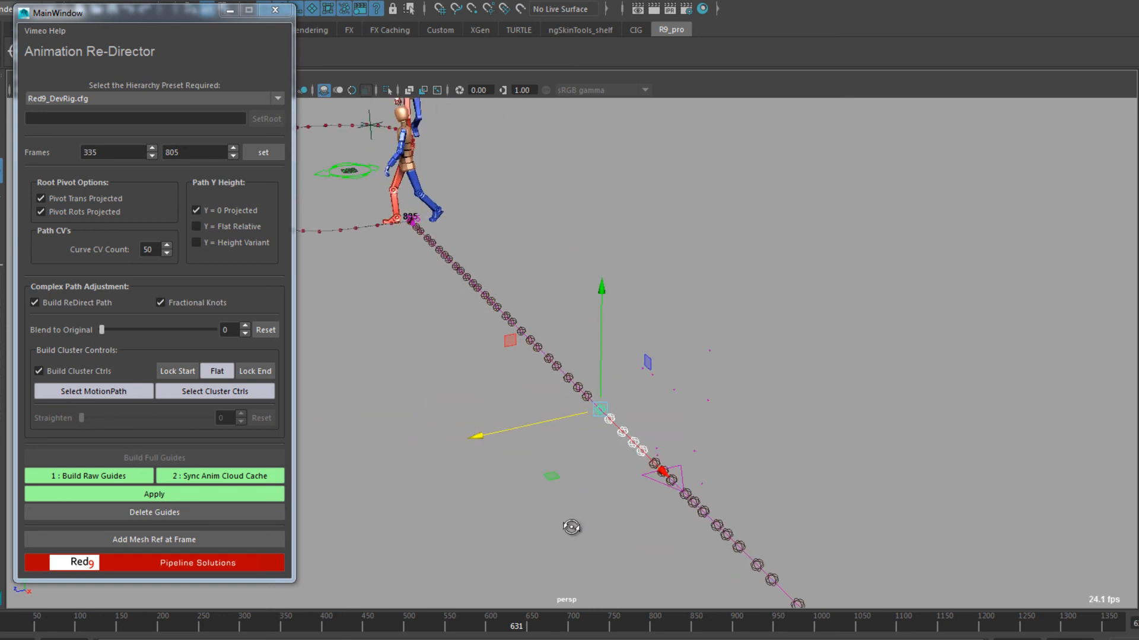
mouse_move(473, 433)
alt+mouse_down()
mouse_move(516, 432)
mouse_move(472, 427)
alt+mouse_up()
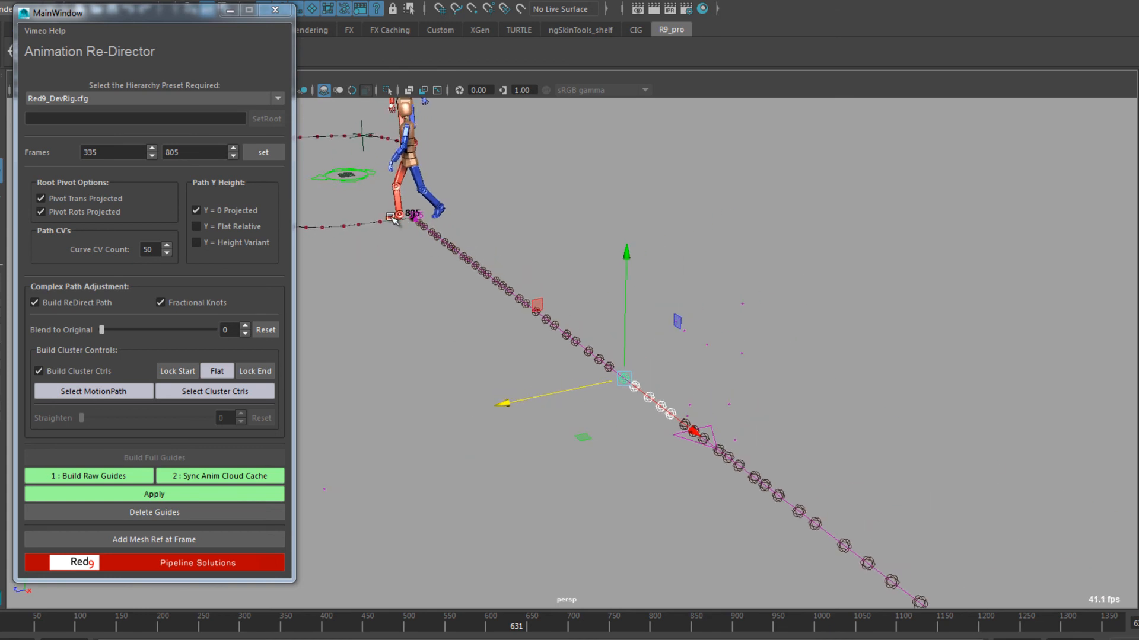
Apply the straightened path to the rig and scrub to frame 500.
click(246, 495)
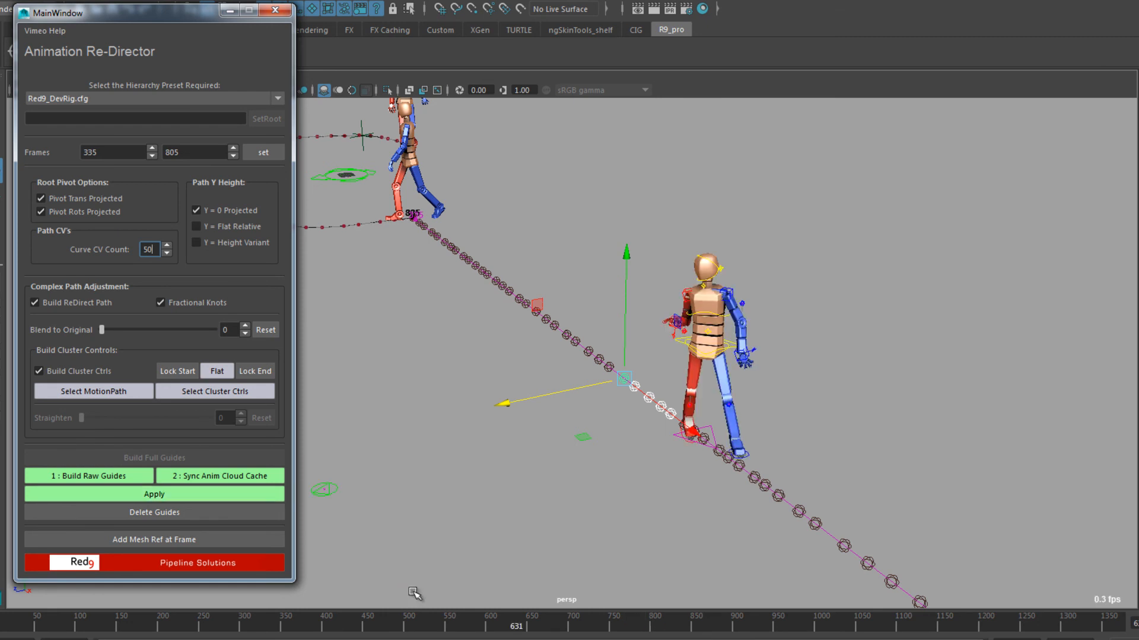
drag(497, 625, 409, 626)
Bend the straight path by shifting the mid-path cluster controls sideways, easing individual controls at the bend, and apply it to the rig.
click(624, 379)
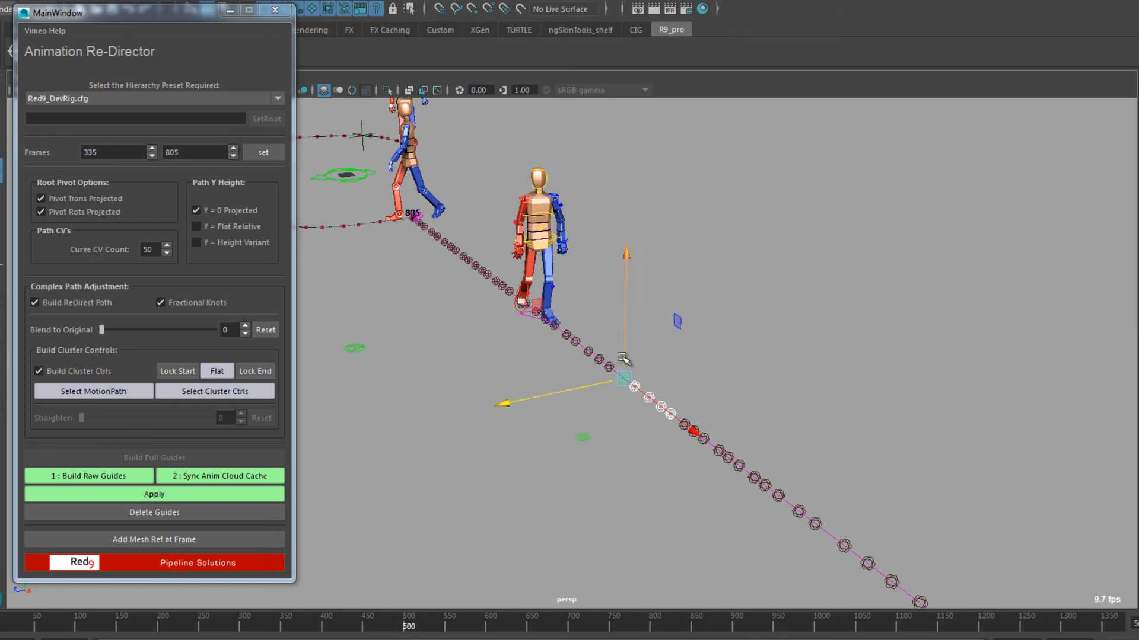
scroll(593, 409, up, 2)
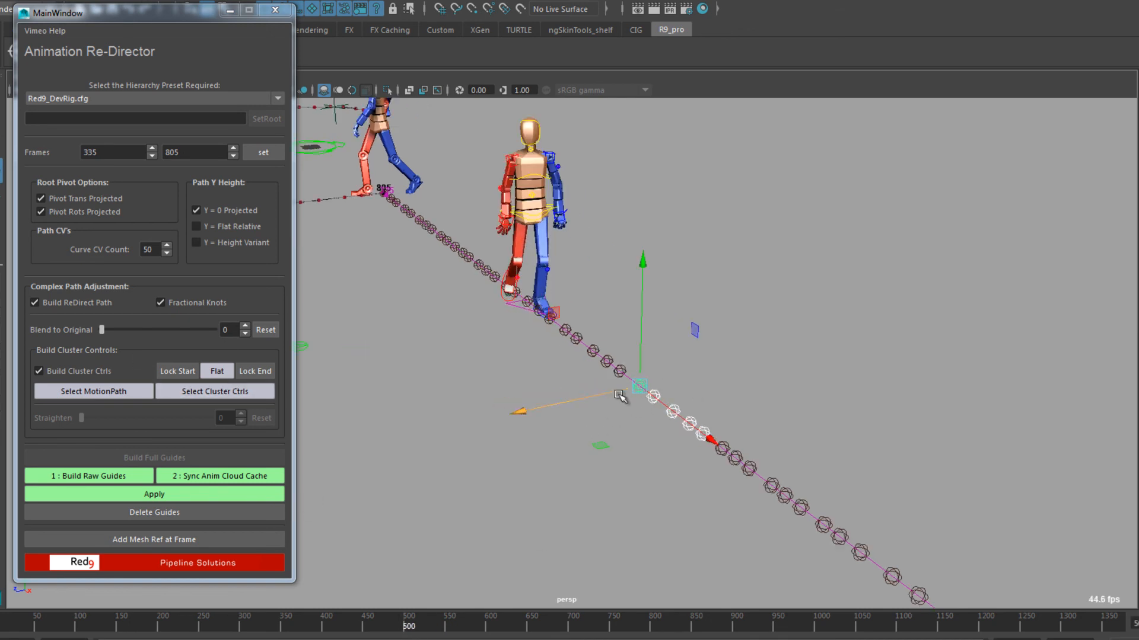
mouse_move(516, 408)
mouse_down()
mouse_move(502, 409)
mouse_move(504, 397)
mouse_up()
click(722, 446)
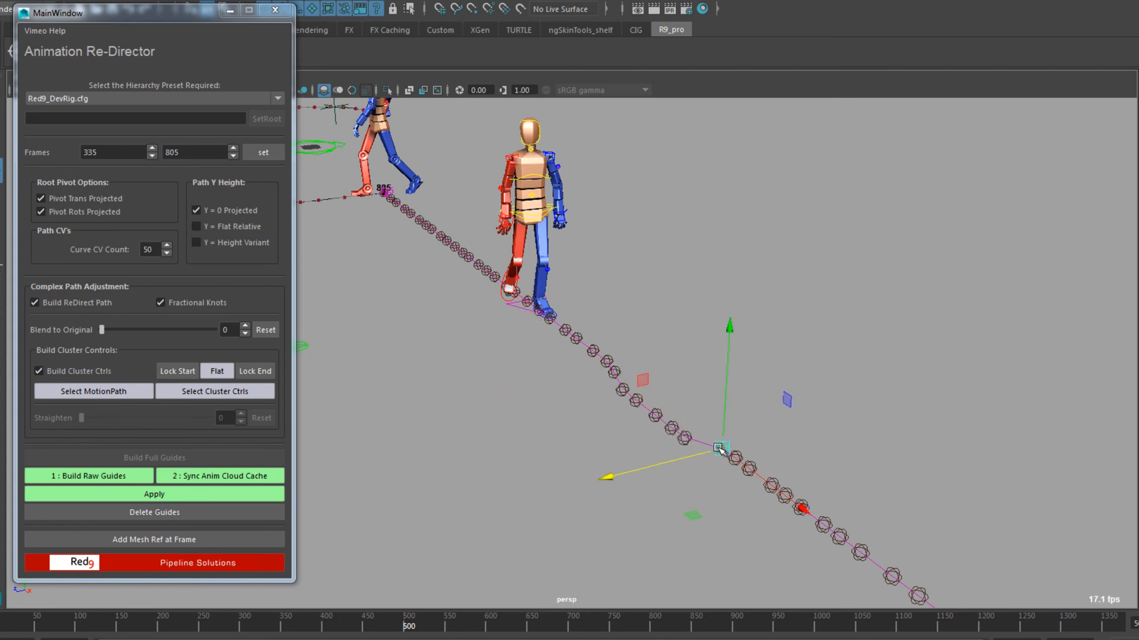
drag(607, 478, 530, 449)
click(152, 494)
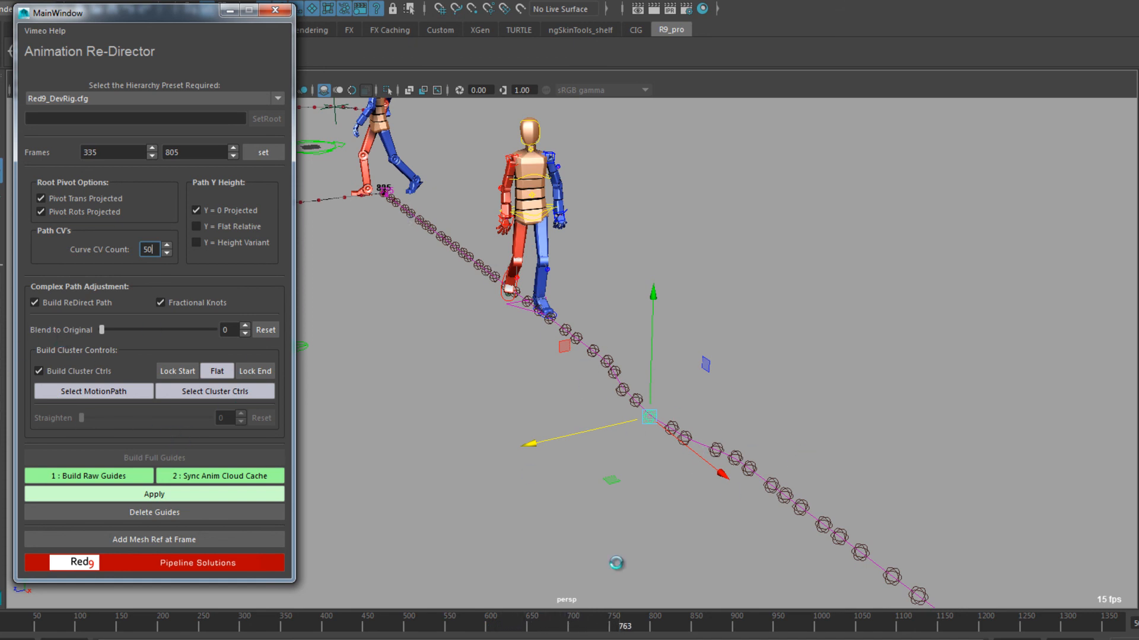
Scrub the redirected walk to frame 525 and add a mesh reference of the character there.
mouse_move(409, 629)
mouse_down()
mouse_move(523, 633)
mouse_move(430, 632)
mouse_up()
key(w)
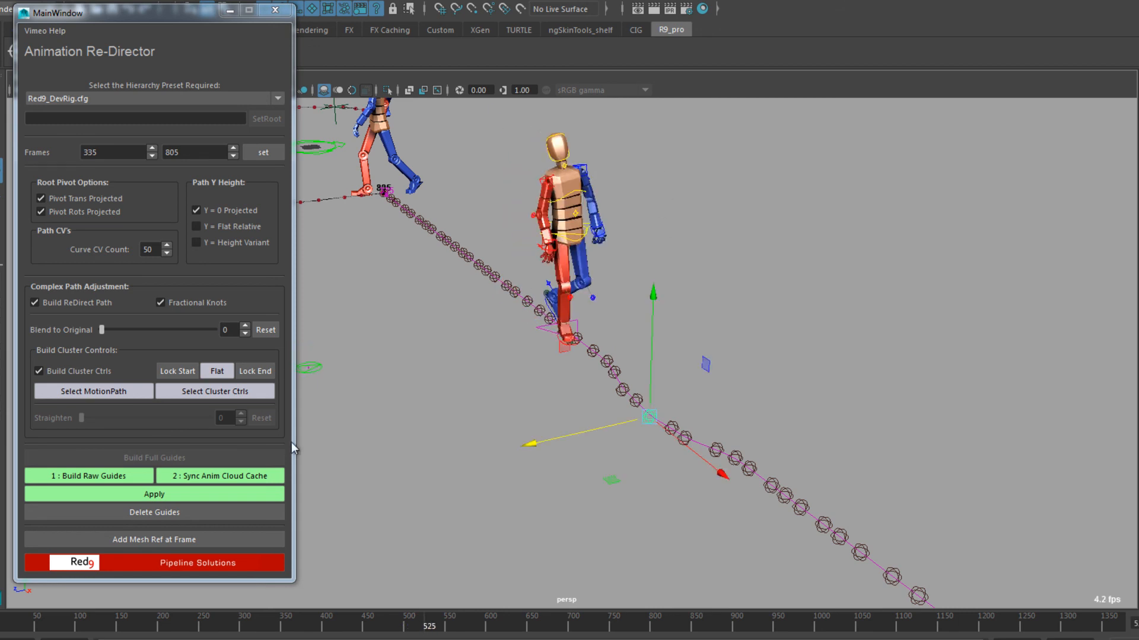
click(175, 540)
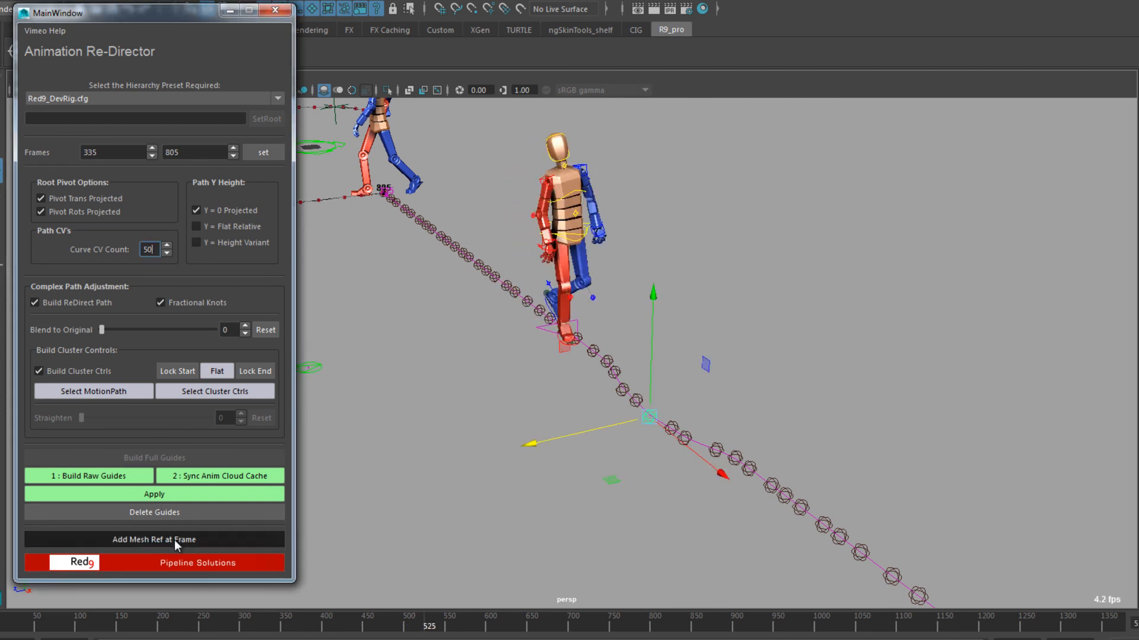
Scrub ahead to frame 658 and add another mesh reference of the character further along the bent path.
scroll(579, 446, down, 5)
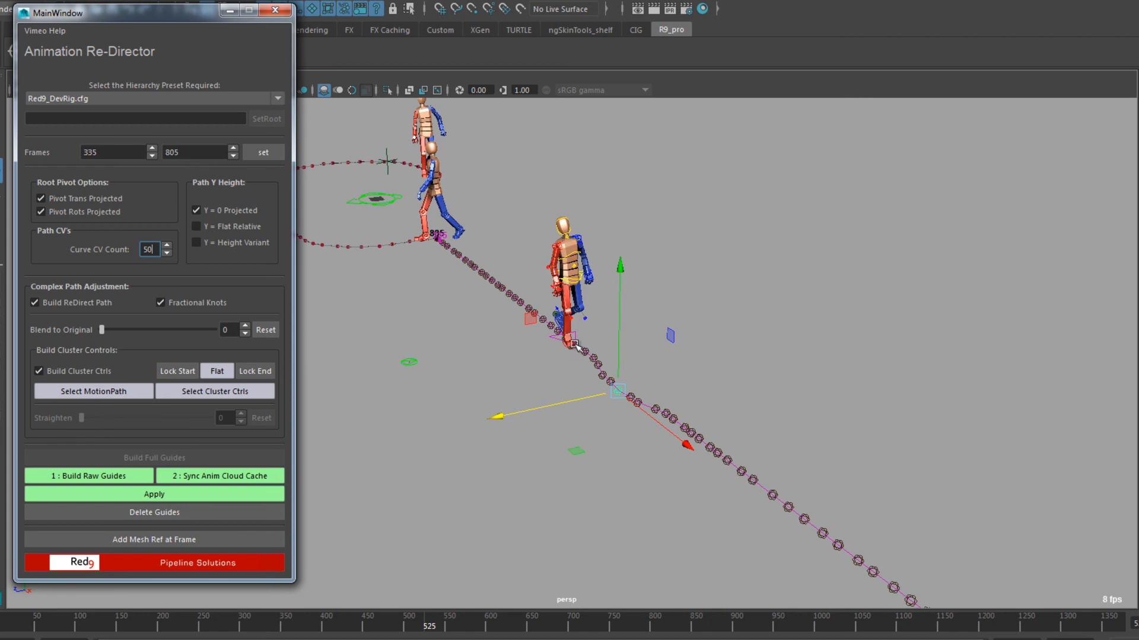
alt+middle_drag(580, 297, 571, 321)
drag(409, 620, 538, 619)
scroll(676, 460, down, 2)
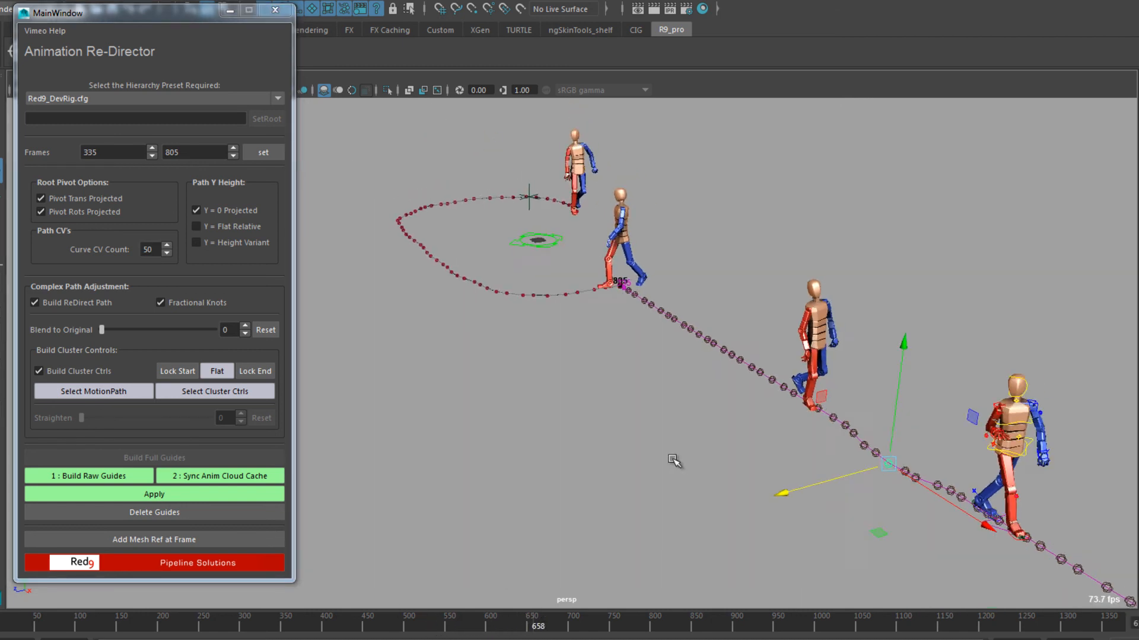
alt+middle_drag(676, 460, 635, 425)
alt+drag(635, 424, 654, 422)
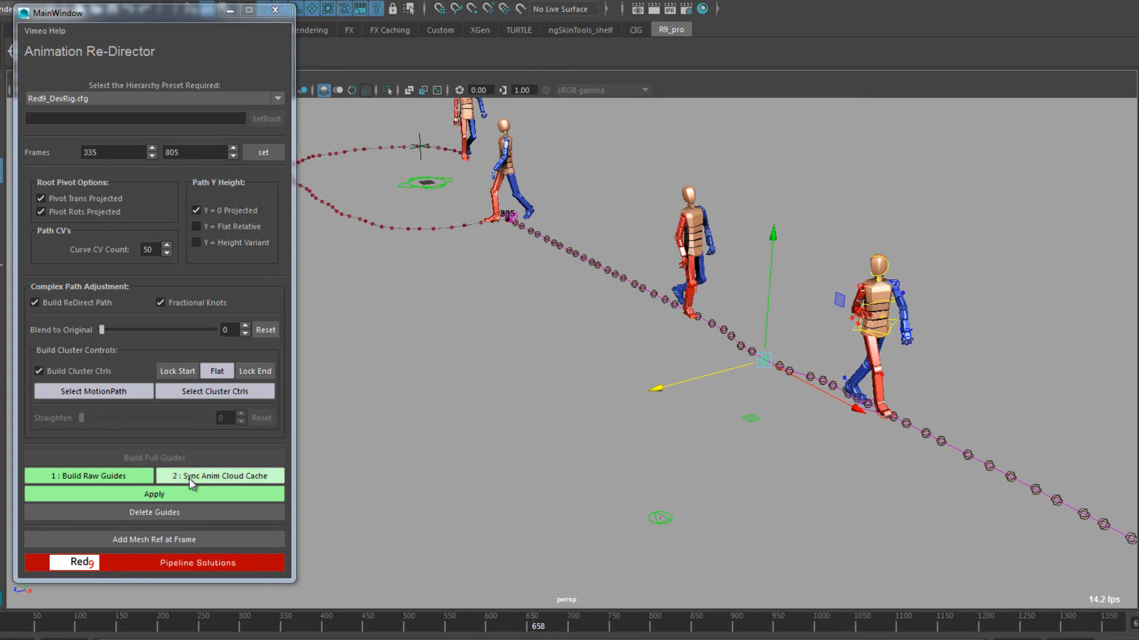
click(188, 538)
Add a mesh reference between frames 525 and 658 and another at frame 412.
drag(668, 632, 1044, 598)
drag(659, 635, 336, 625)
click(207, 539)
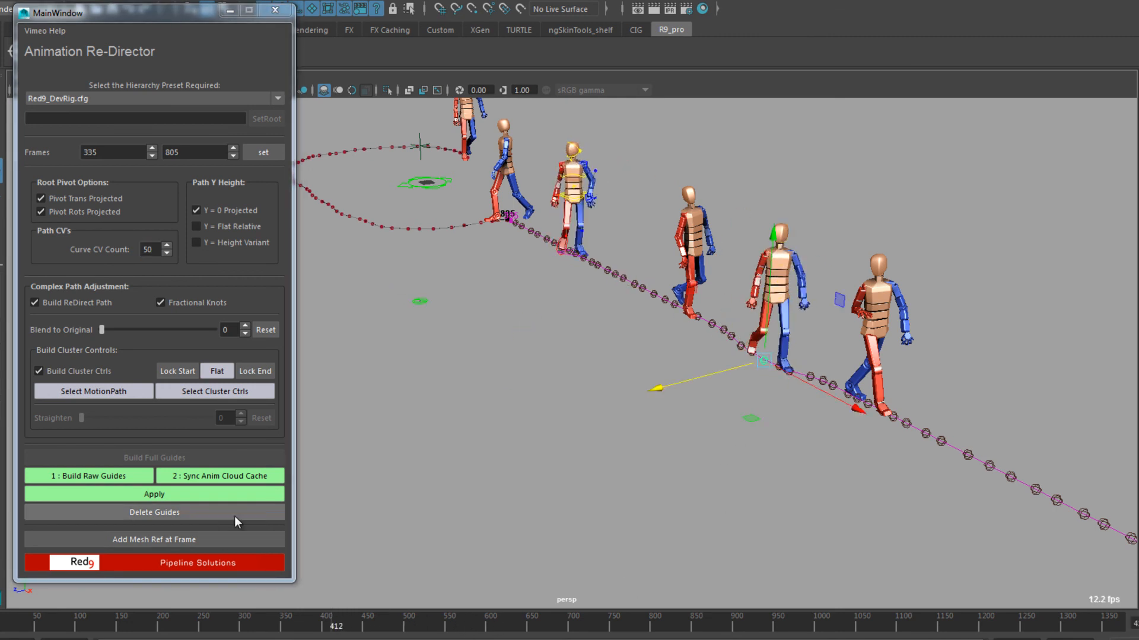
click(186, 540)
Inspect the row of mesh references along the path and delete the redirect guides.
alt+drag(611, 489, 625, 487)
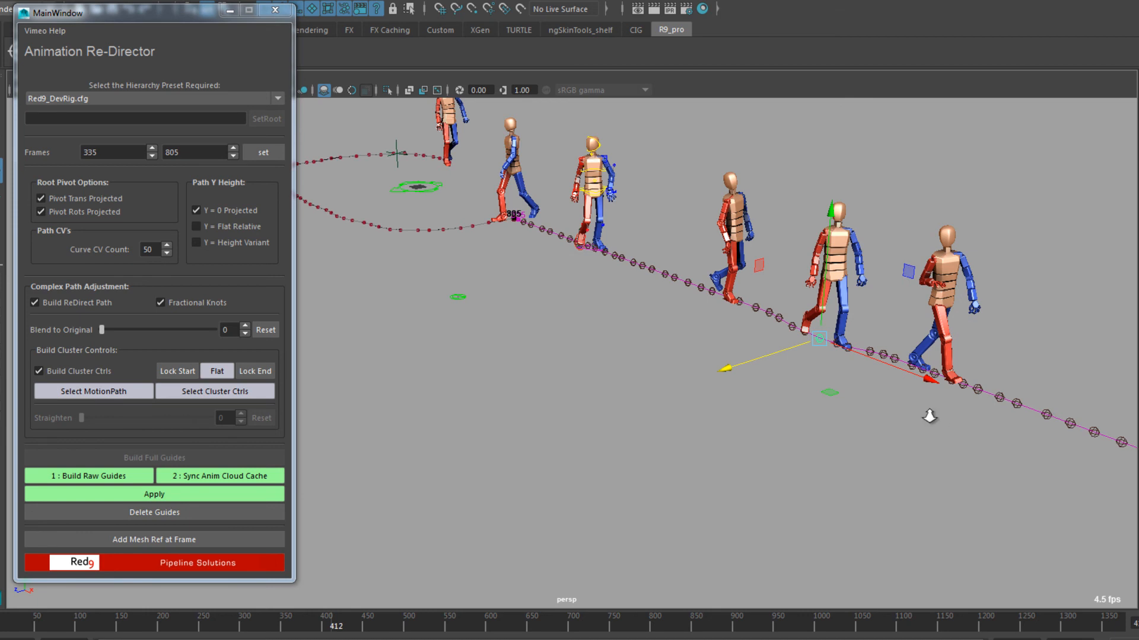
alt+drag(931, 418, 881, 417)
click(877, 312)
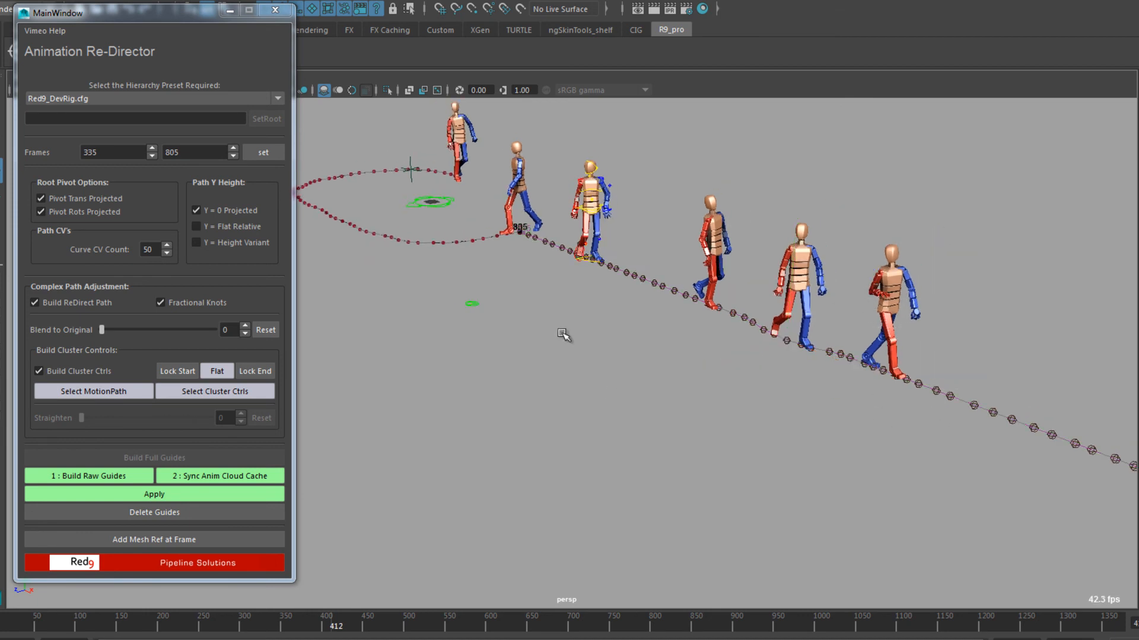
click(395, 176)
mouse_move(776, 495)
alt+mouse_down()
mouse_move(846, 491)
mouse_move(759, 501)
mouse_move(795, 502)
alt+mouse_up()
alt+drag(893, 487, 830, 484)
click(226, 511)
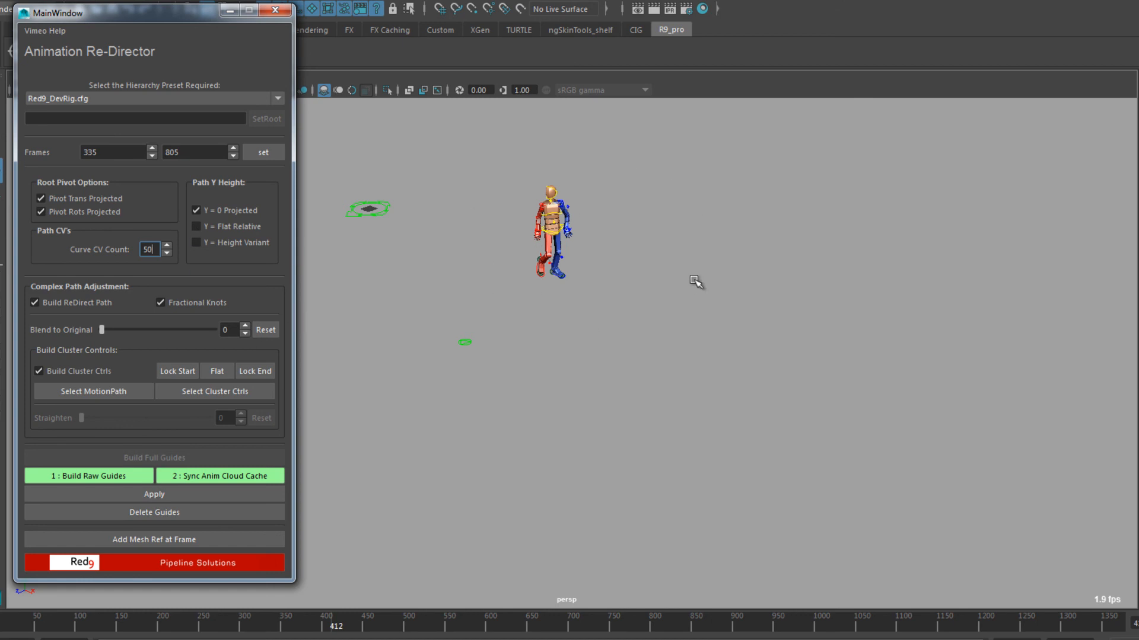
Open the Red9 AnimationToolkit at its Hierarchy_Control presets and bring up its list of Vimeo help videos.
click(487, 6)
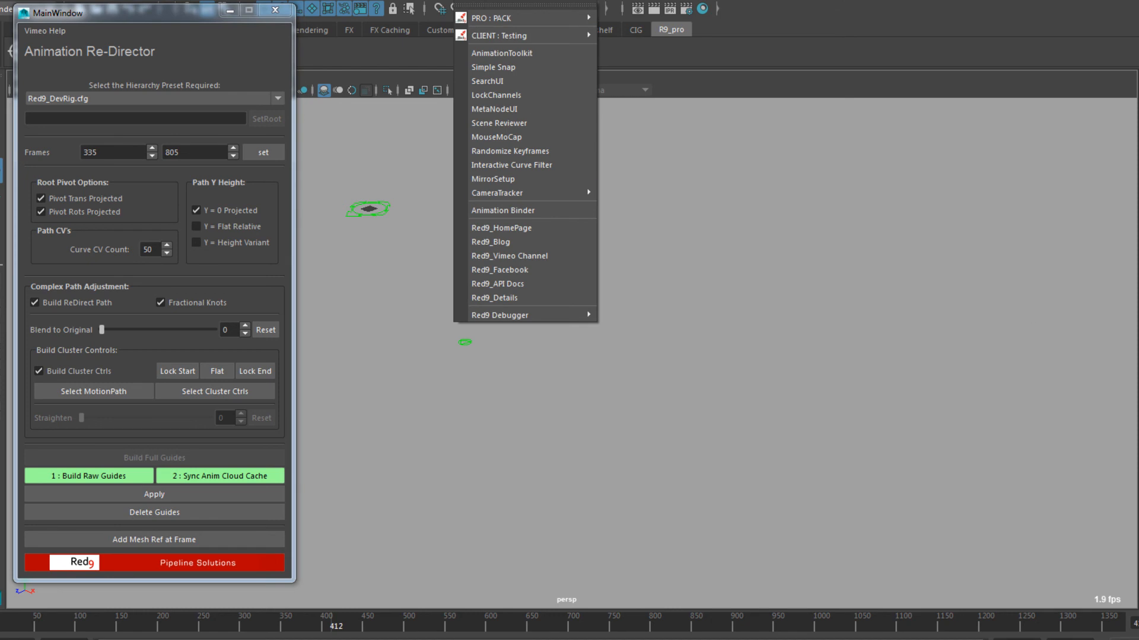
click(502, 53)
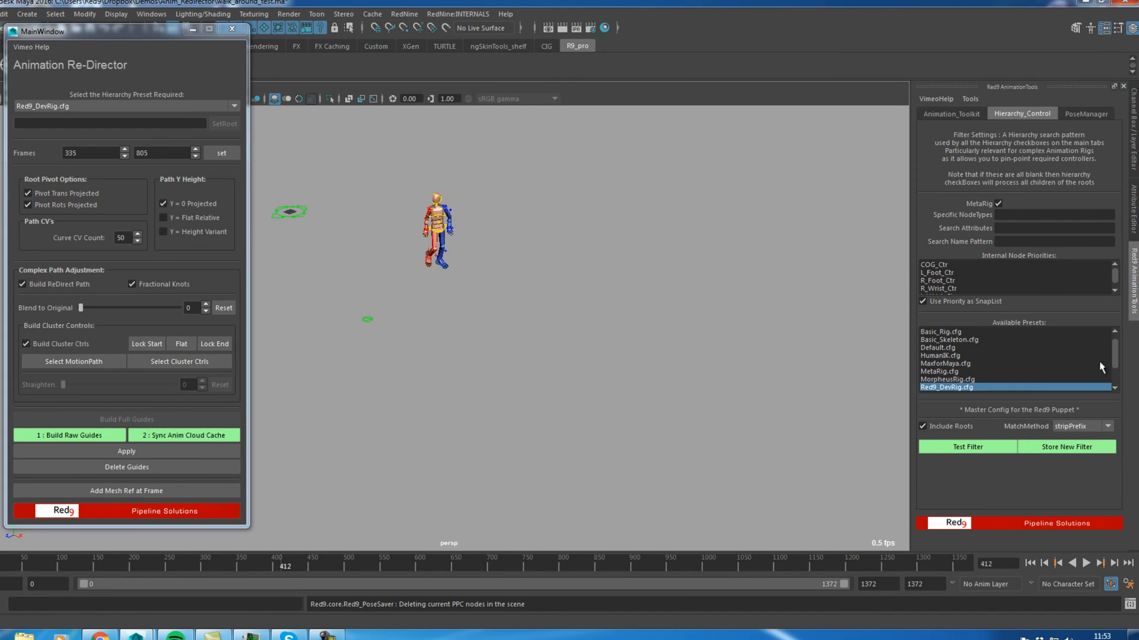
click(235, 107)
click(236, 107)
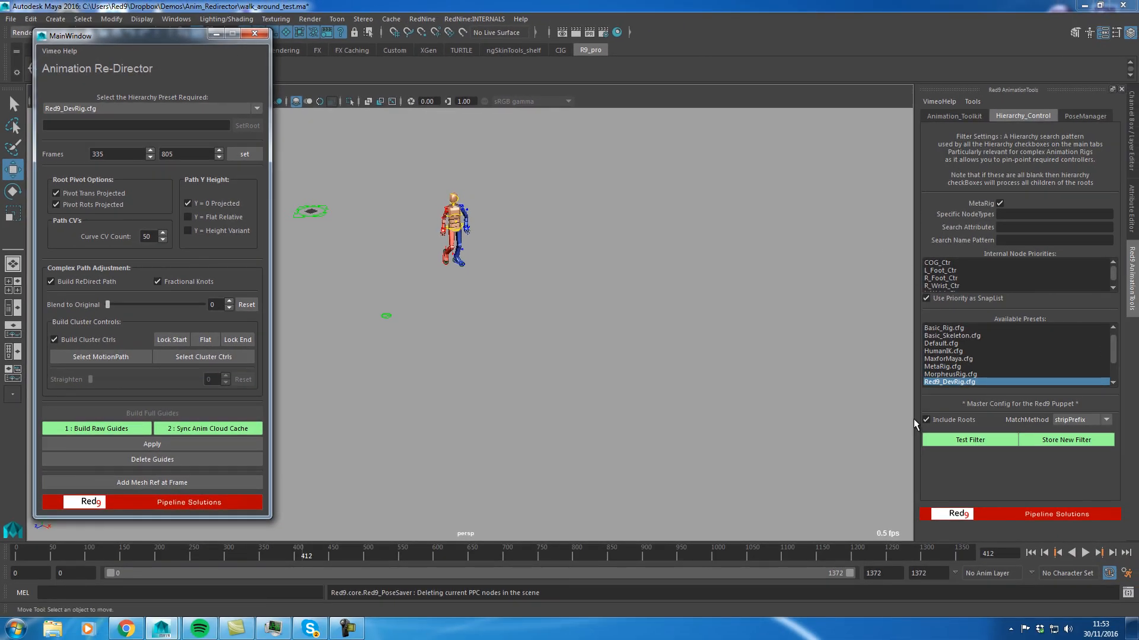
click(950, 102)
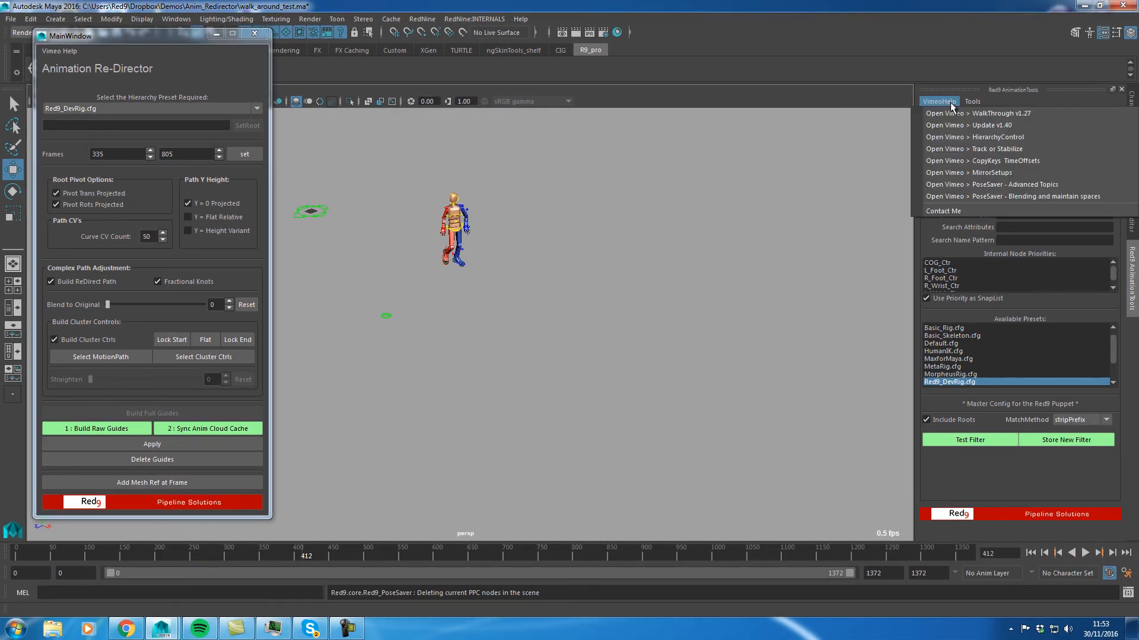